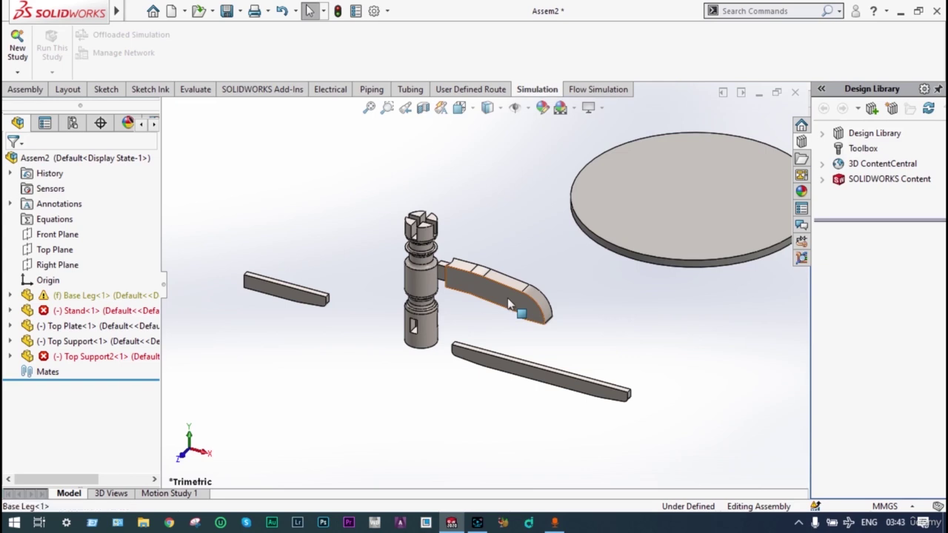
- Float the Base Leg component and move it well clear of the stand
{"action": "right_click", "coordinate": [509, 303]}
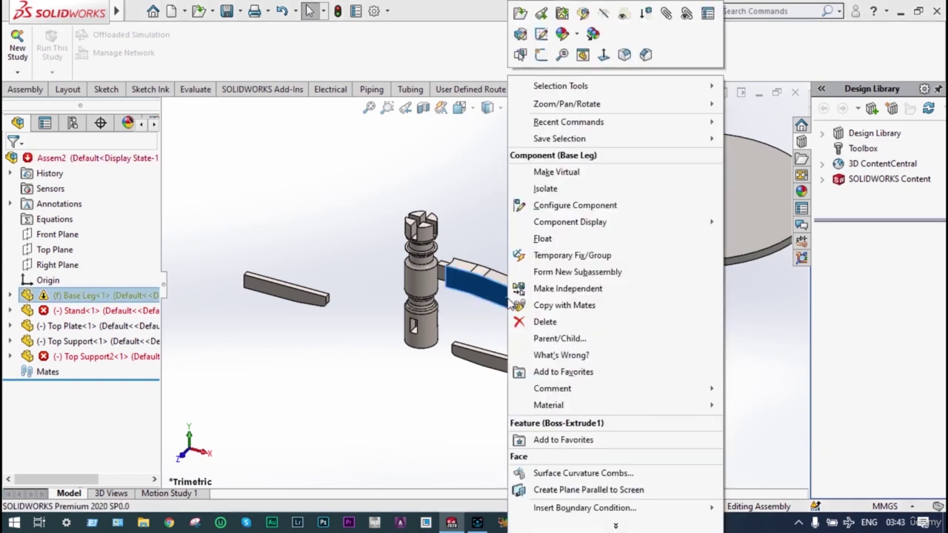
{"action": "left_click", "coordinate": [542, 239]}
{"action": "left_click_drag", "start_coordinate": [514, 293], "coordinate": [693, 334]}
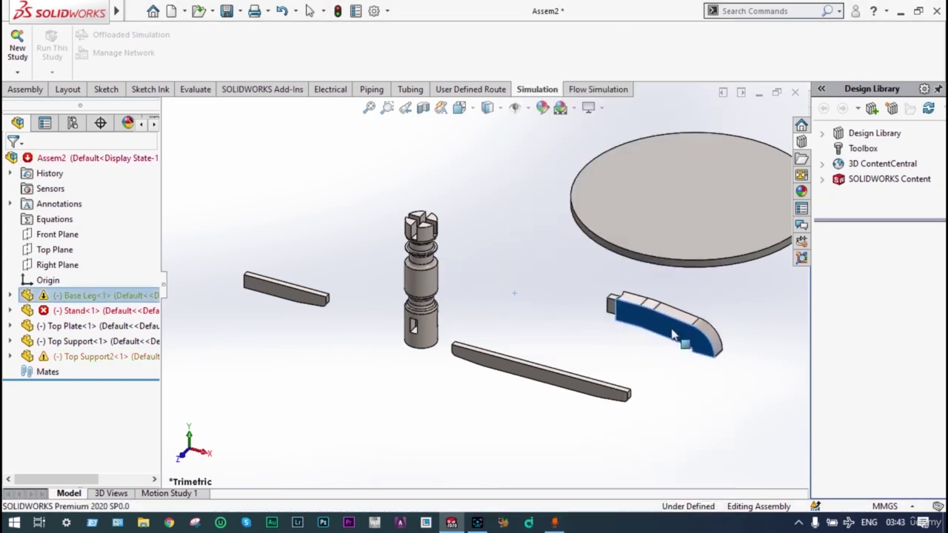
- Fix the Stand component in place as the assembly's grounded part
{"action": "right_click", "coordinate": [427, 276]}
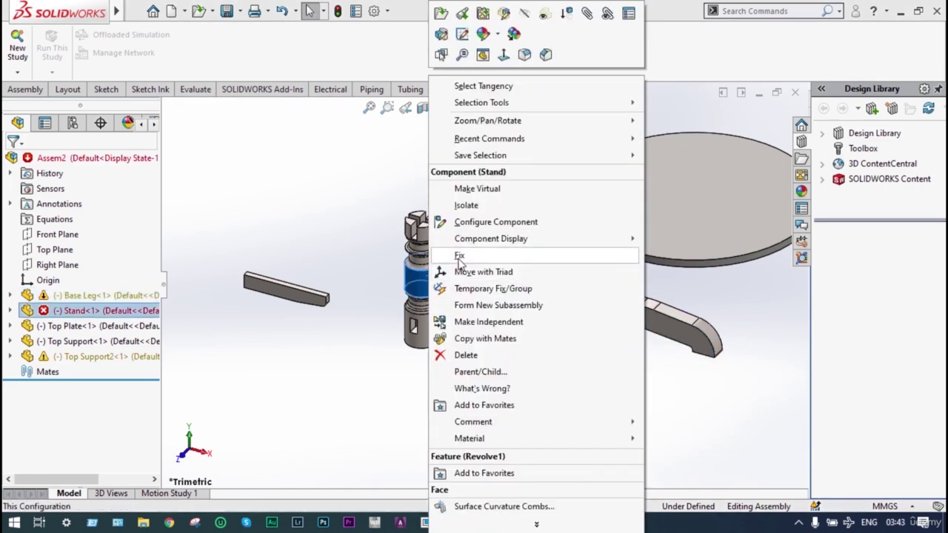
{"action": "left_click", "coordinate": [459, 255]}
{"action": "middle_click_drag", "start_coordinate": [459, 264], "coordinate": [444, 243]}
{"action": "scroll", "coordinate": [480, 267], "scroll_direction": "up", "scroll_amount": 1}
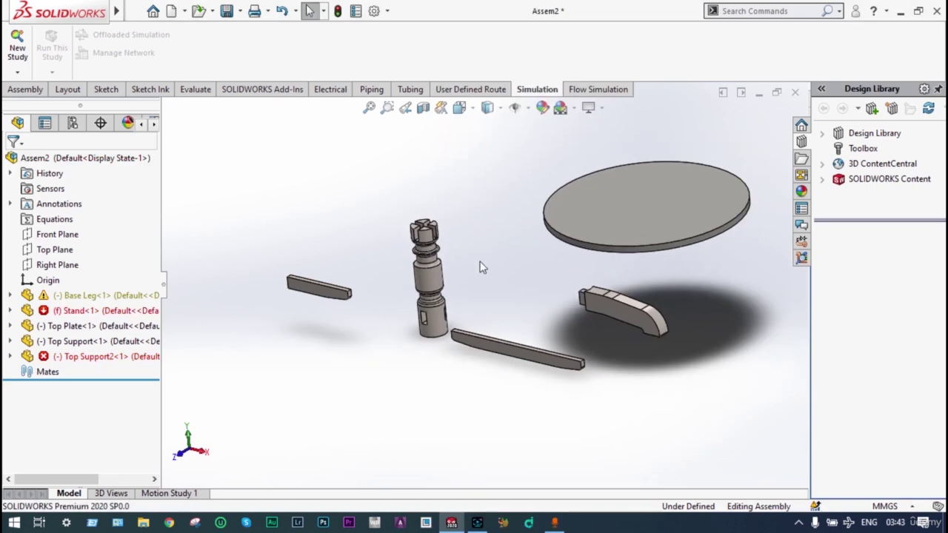
- Move the base leg to just in front of and below the stand
{"action": "middle_click_drag", "start_coordinate": [502, 288], "coordinate": [527, 281]}
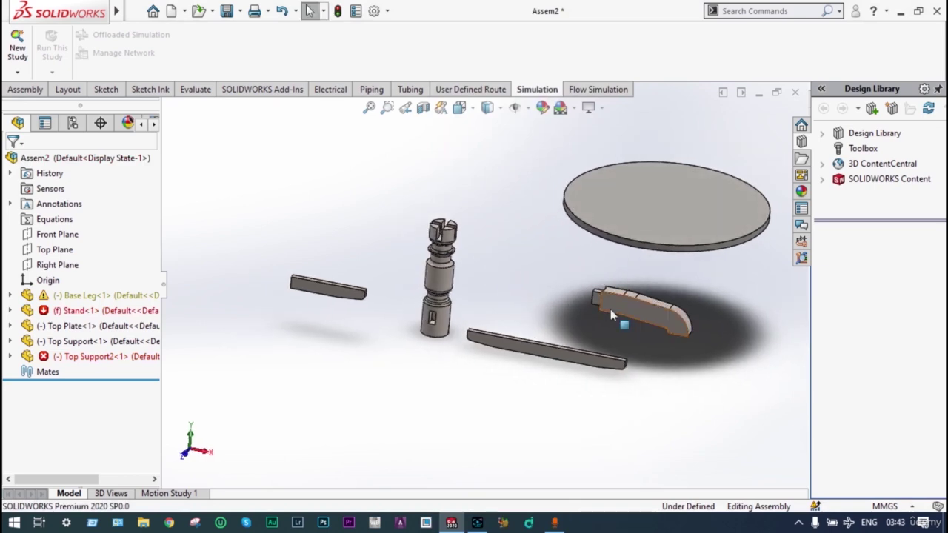
{"action": "left_click_drag", "start_coordinate": [630, 308], "coordinate": [444, 352]}
{"action": "middle_click_drag", "start_coordinate": [484, 313], "coordinate": [504, 334]}
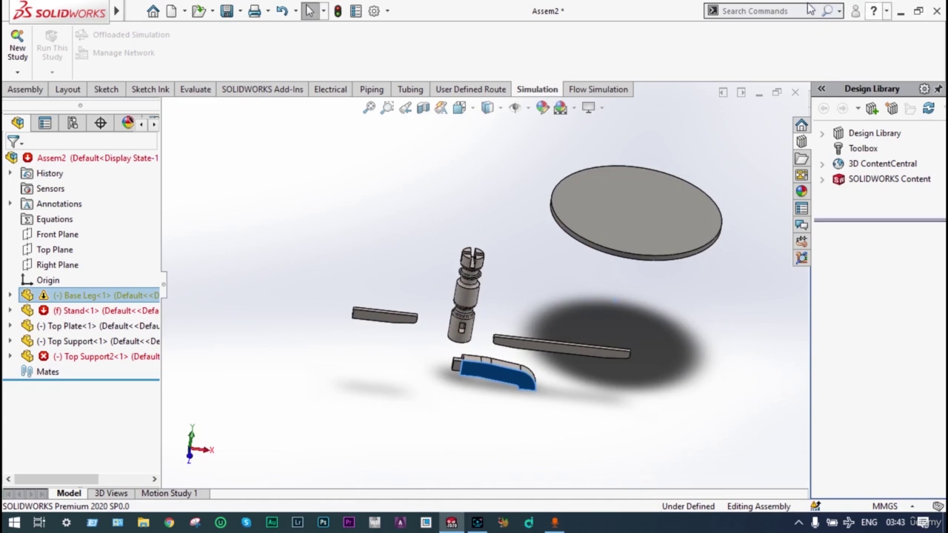
{"action": "left_click", "coordinate": [25, 89]}
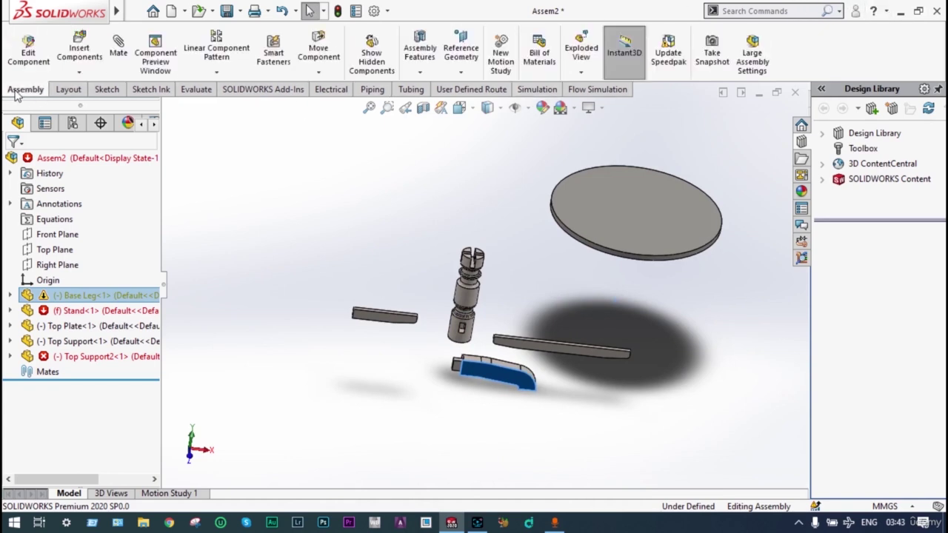
{"action": "left_click", "coordinate": [119, 48]}
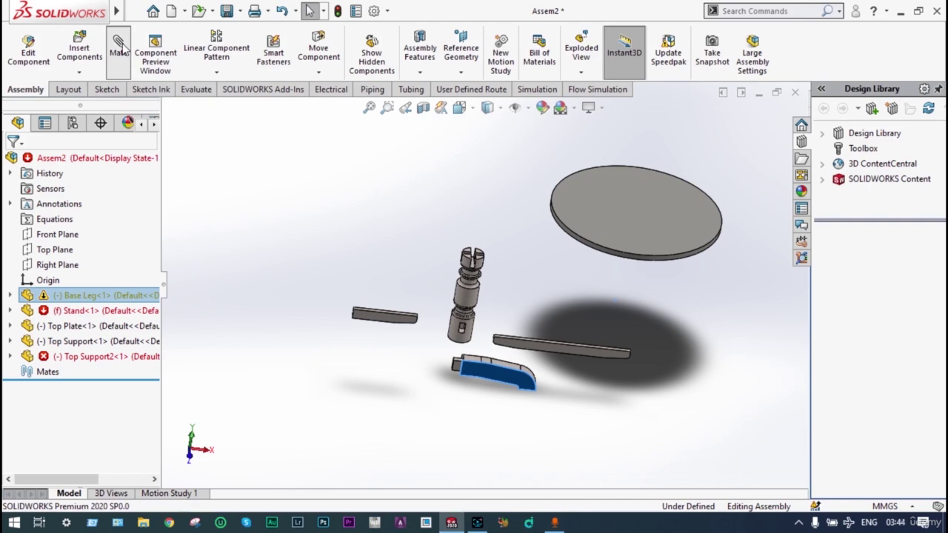
{"action": "key", "text": "Escape"}
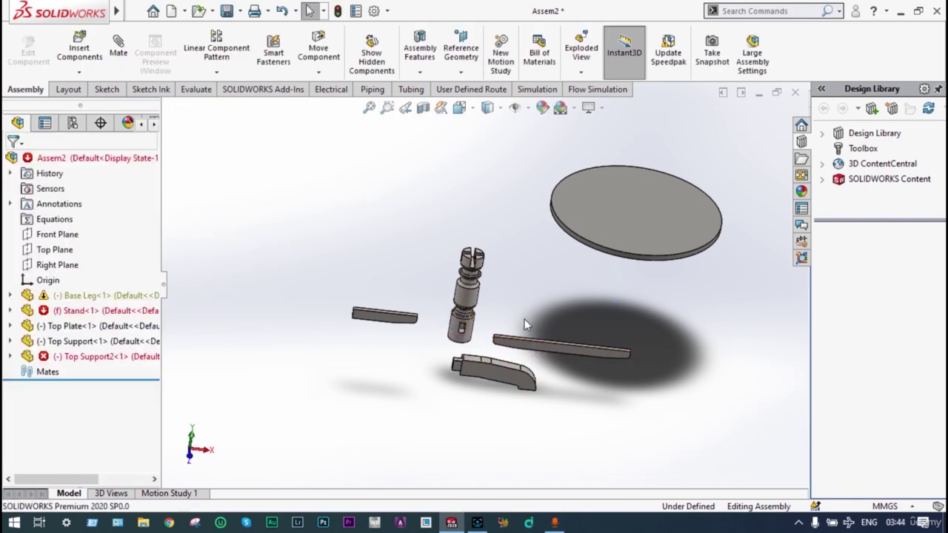
- Add a coincident mate between an inner side face of the stand's lower slot and the base leg's side face
{"action": "scroll", "coordinate": [523, 311], "scroll_direction": "up", "scroll_amount": 5}
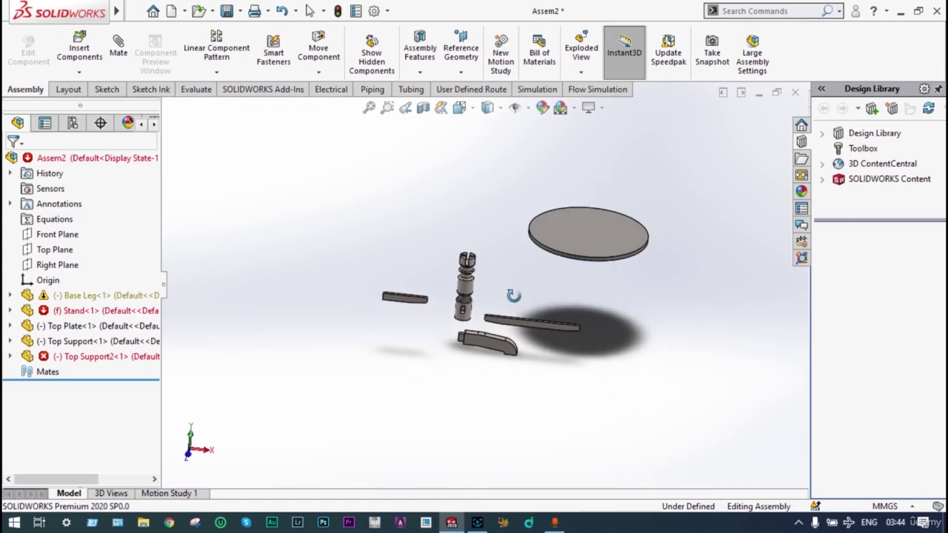
{"action": "left_click", "coordinate": [369, 107]}
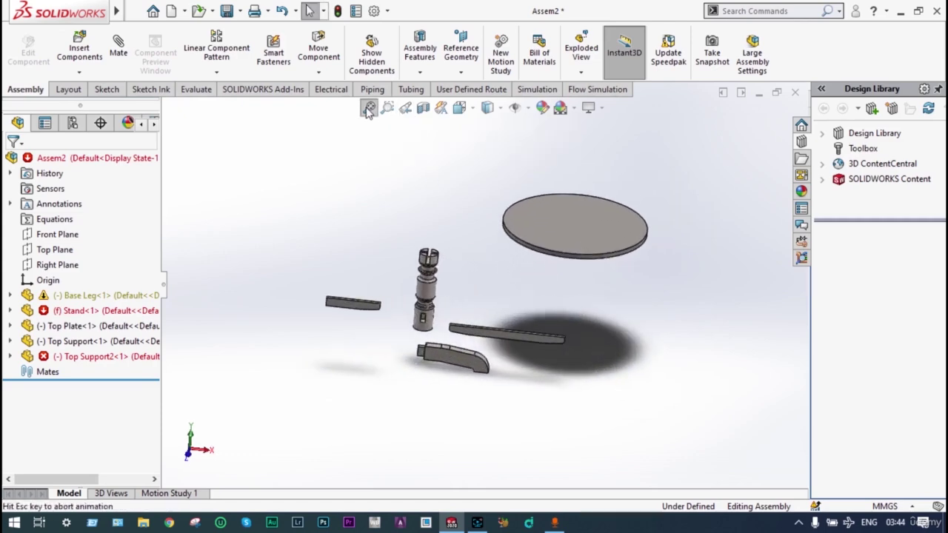
{"action": "left_click", "coordinate": [387, 108]}
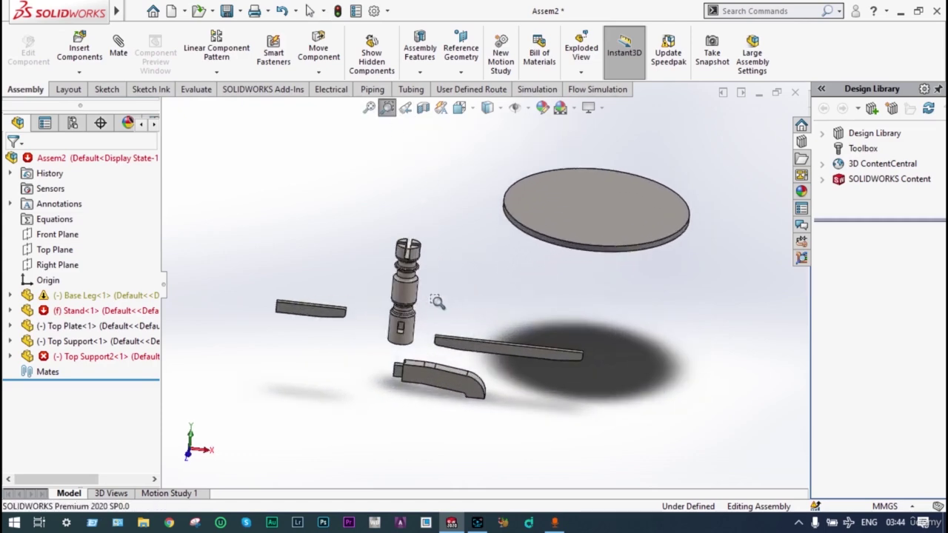
{"action": "left_click_drag", "start_coordinate": [440, 302], "coordinate": [362, 360]}
{"action": "key", "text": "Escape"}
{"action": "scroll", "coordinate": [377, 334], "scroll_direction": "up", "scroll_amount": 5}
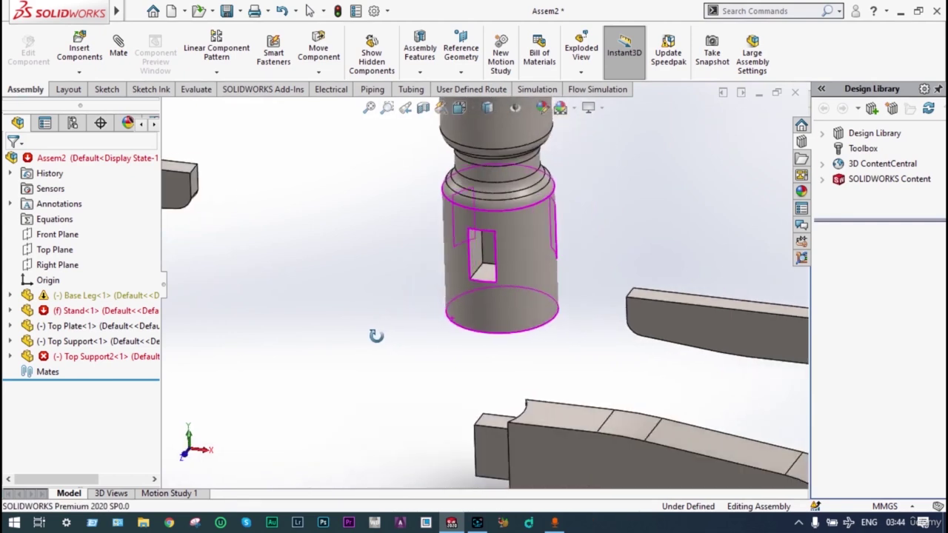
{"action": "key", "text": "m"}
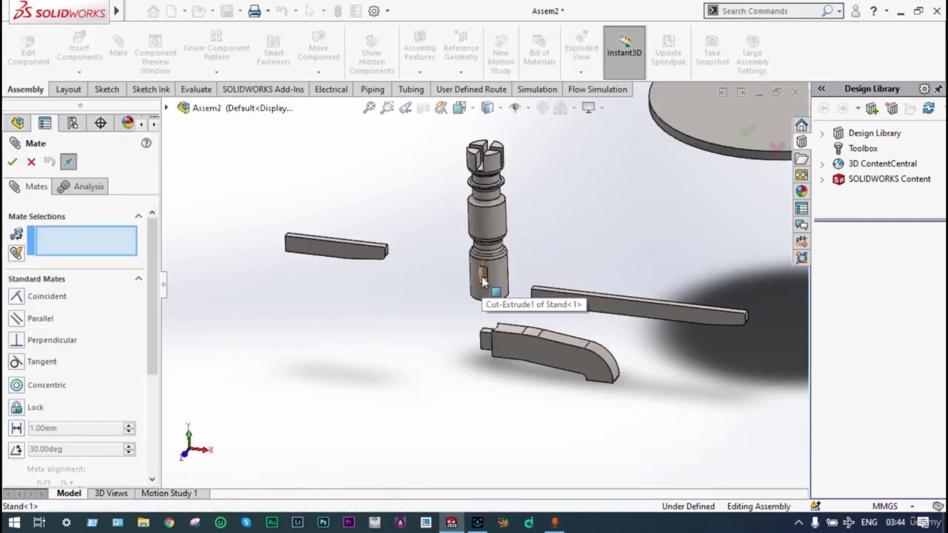
{"action": "left_click", "coordinate": [483, 275]}
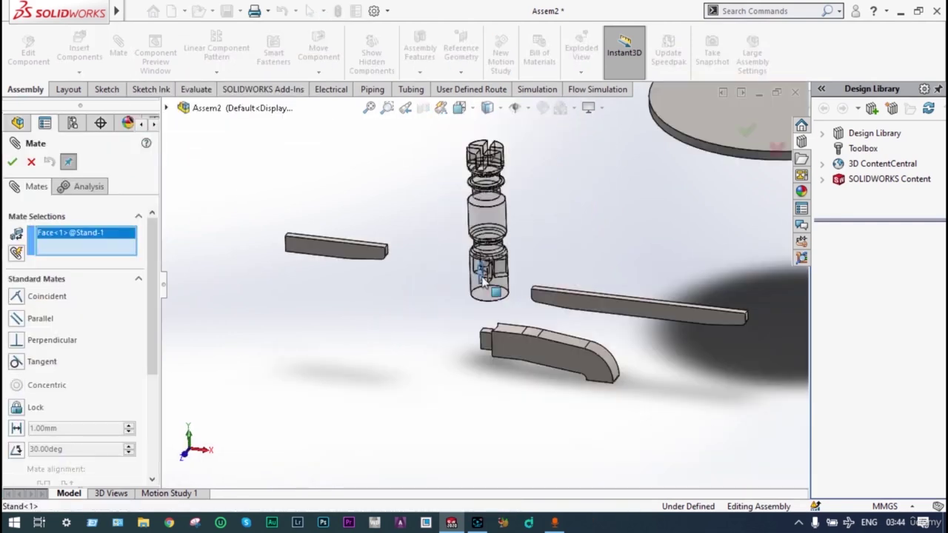
{"action": "left_click", "coordinate": [497, 346]}
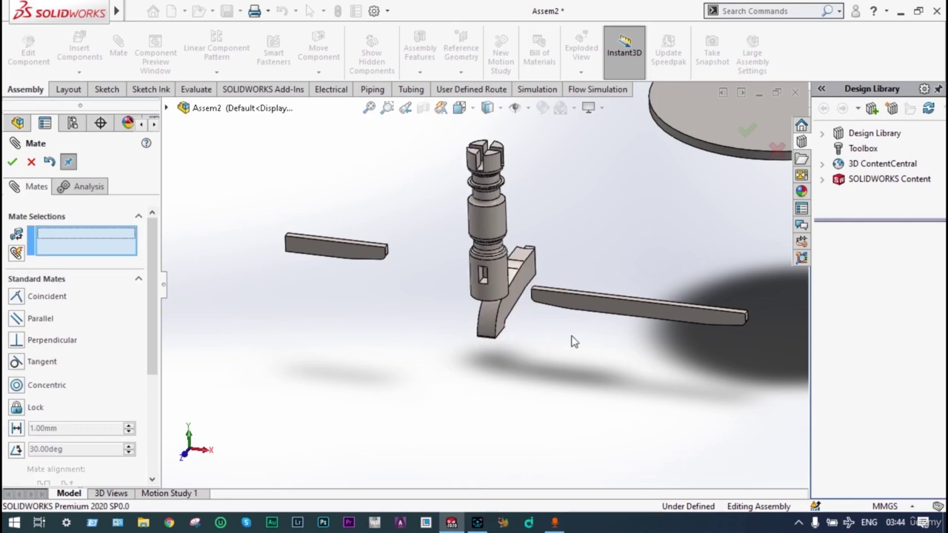
- Pull the base leg clear of the stand and mate its tenon's top face coincident with the slot's top face
{"action": "left_click_drag", "start_coordinate": [491, 325], "coordinate": [420, 403]}
{"action": "scroll", "coordinate": [507, 337], "scroll_direction": "up", "scroll_amount": 8}
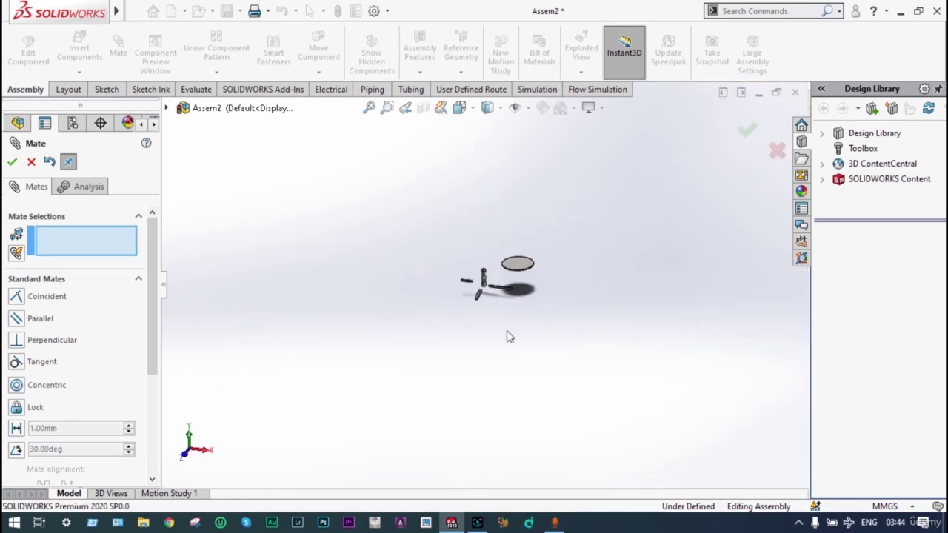
{"action": "scroll", "coordinate": [459, 274], "scroll_direction": "down", "scroll_amount": 12}
{"action": "middle_click_drag", "start_coordinate": [459, 274], "coordinate": [454, 270]}
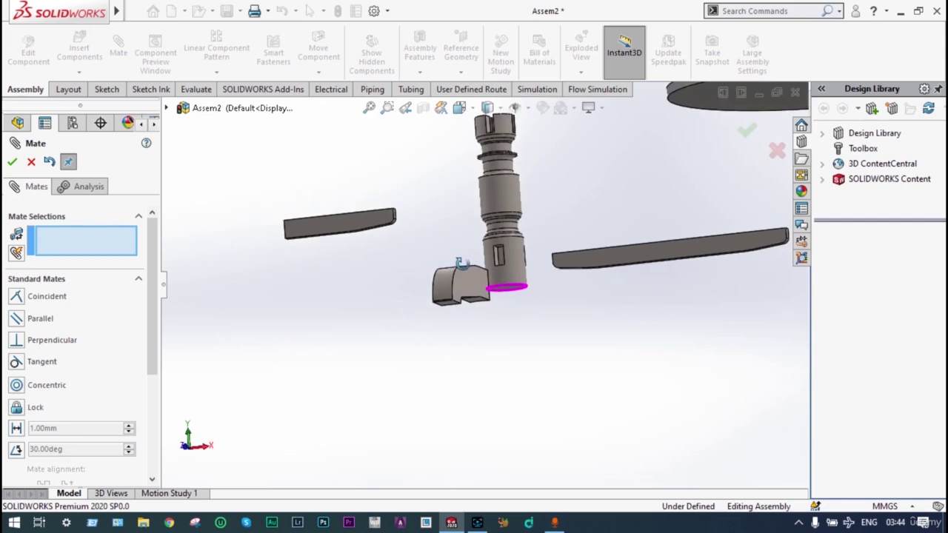
{"action": "scroll", "coordinate": [474, 274], "scroll_direction": "down", "scroll_amount": 8}
{"action": "scroll", "coordinate": [489, 275], "scroll_direction": "up", "scroll_amount": 2}
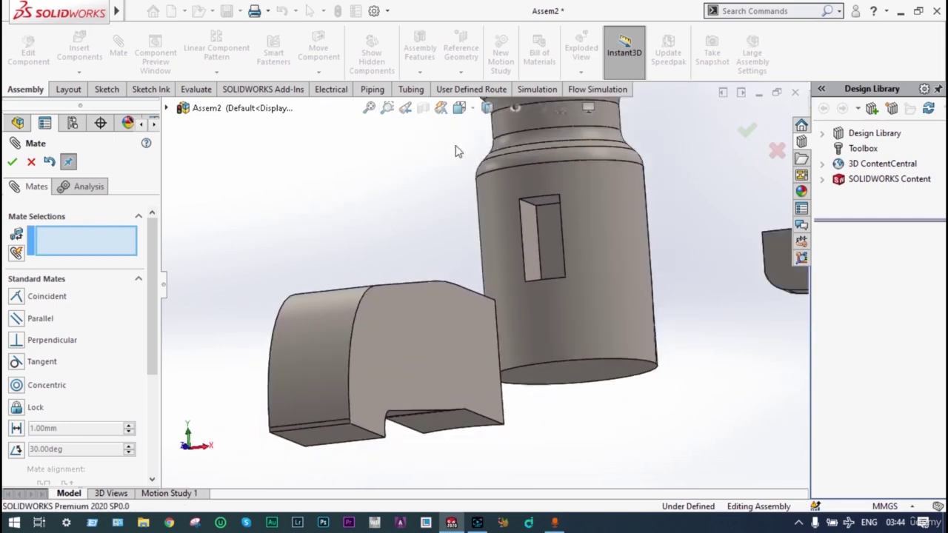
{"action": "left_click", "coordinate": [543, 208]}
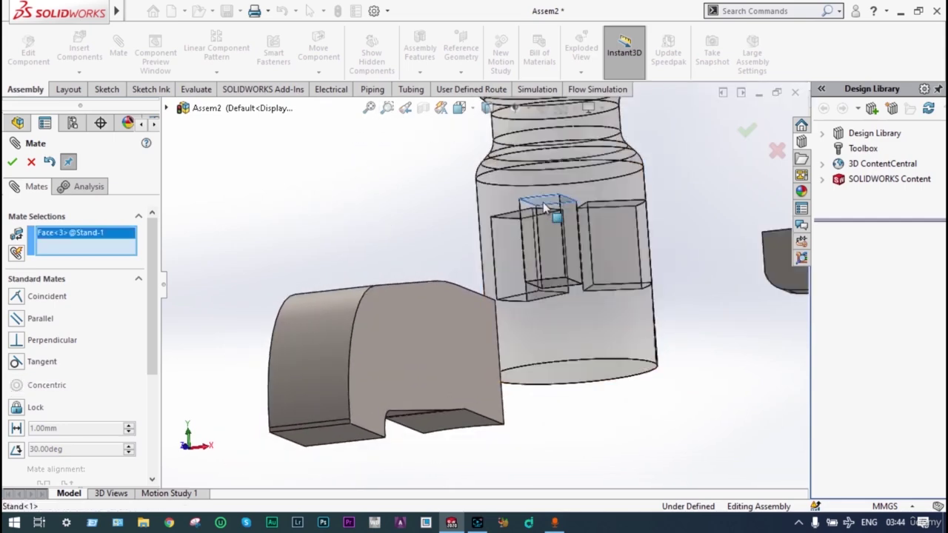
{"action": "scroll", "coordinate": [531, 246], "scroll_direction": "up", "scroll_amount": 5}
{"action": "middle_click_drag", "start_coordinate": [531, 247], "coordinate": [533, 313]}
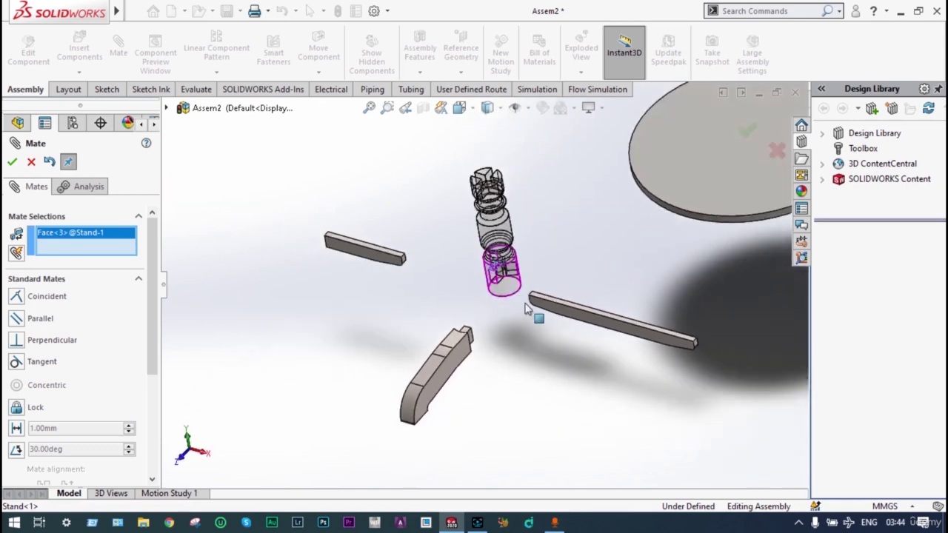
{"action": "scroll", "coordinate": [536, 171], "scroll_direction": "down", "scroll_amount": 10}
{"action": "left_click", "coordinate": [546, 182]}
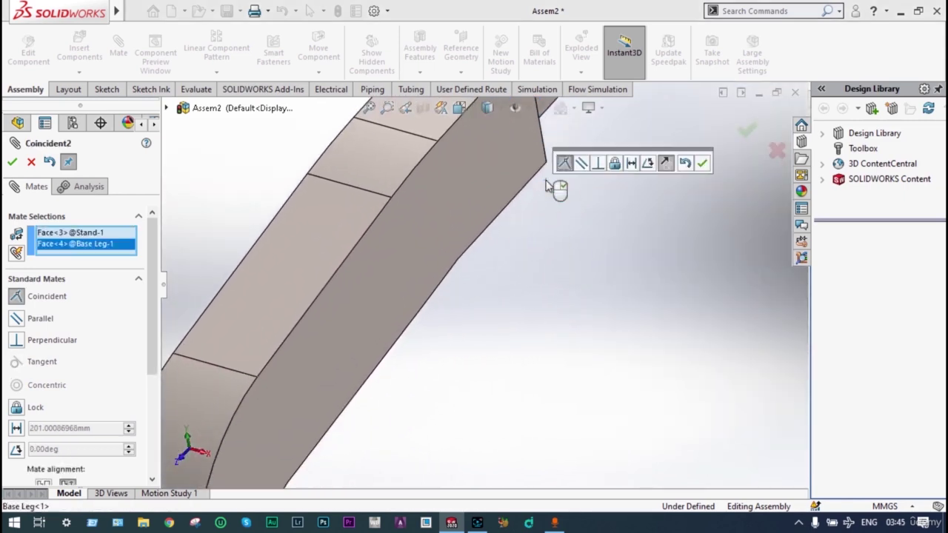
{"action": "left_click", "coordinate": [703, 164]}
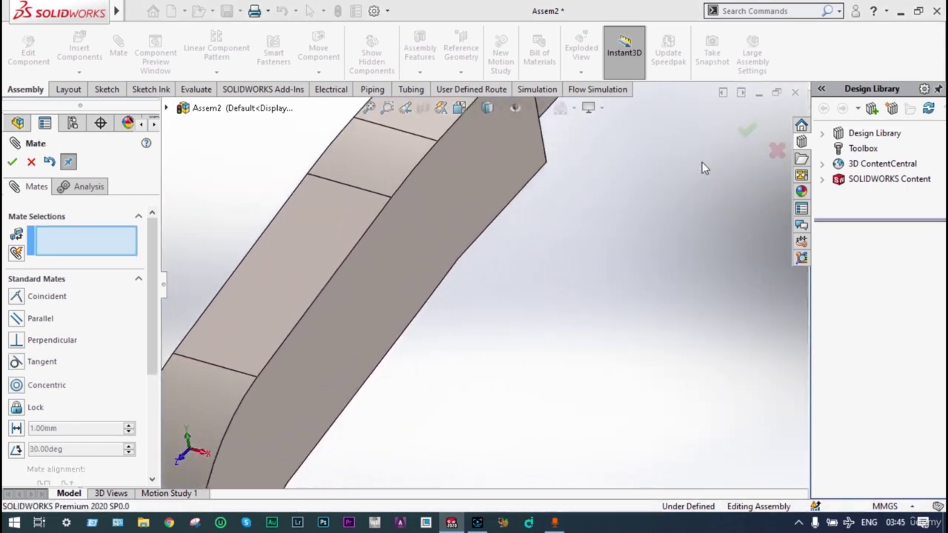
- Add a concentric mate between the stand's lower cylindrical face and the base leg's concave end face
{"action": "left_click", "coordinate": [373, 109]}
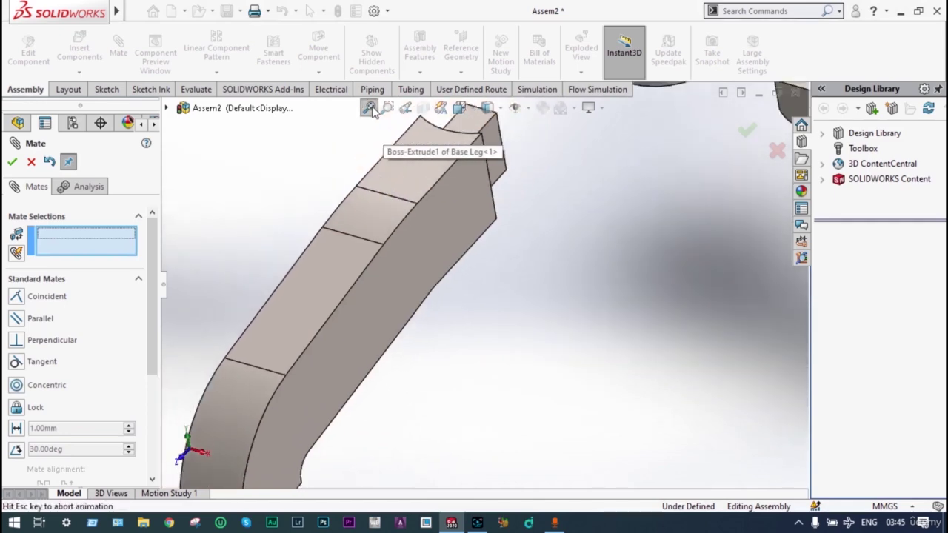
{"action": "middle_click_drag", "start_coordinate": [463, 187], "coordinate": [461, 250]}
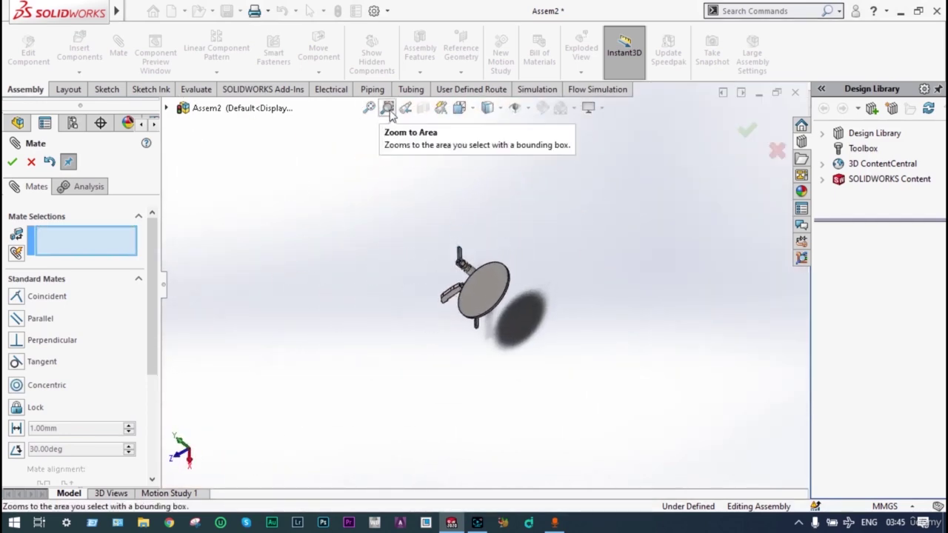
{"action": "left_click", "coordinate": [386, 108]}
{"action": "left_click_drag", "start_coordinate": [437, 319], "coordinate": [428, 322]}
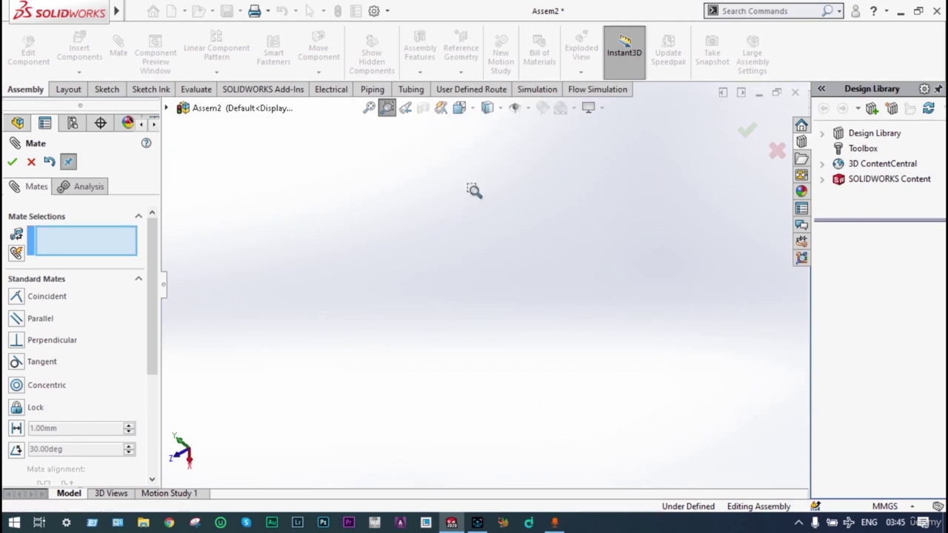
{"action": "left_click", "coordinate": [373, 108]}
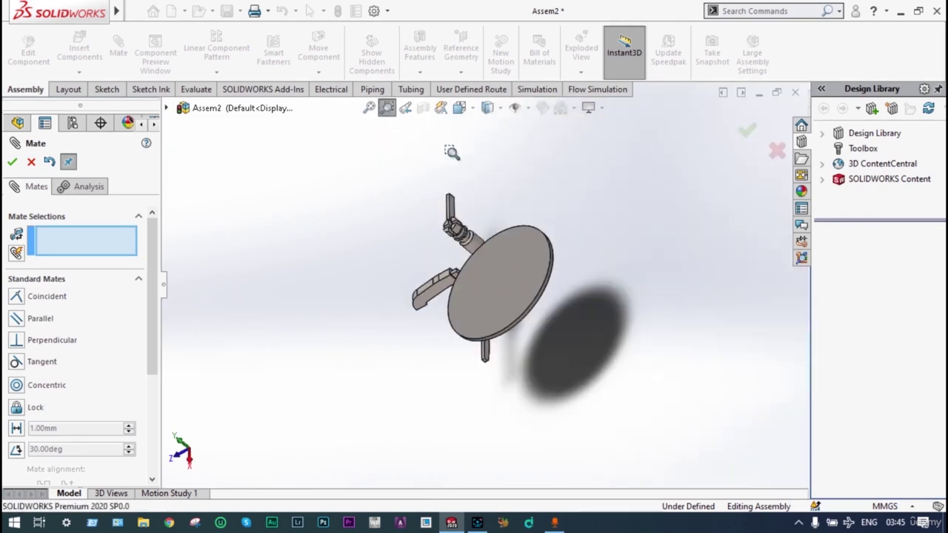
{"action": "scroll", "coordinate": [543, 254], "scroll_direction": "up", "scroll_amount": 3}
{"action": "middle_click_drag", "start_coordinate": [544, 254], "coordinate": [486, 248]}
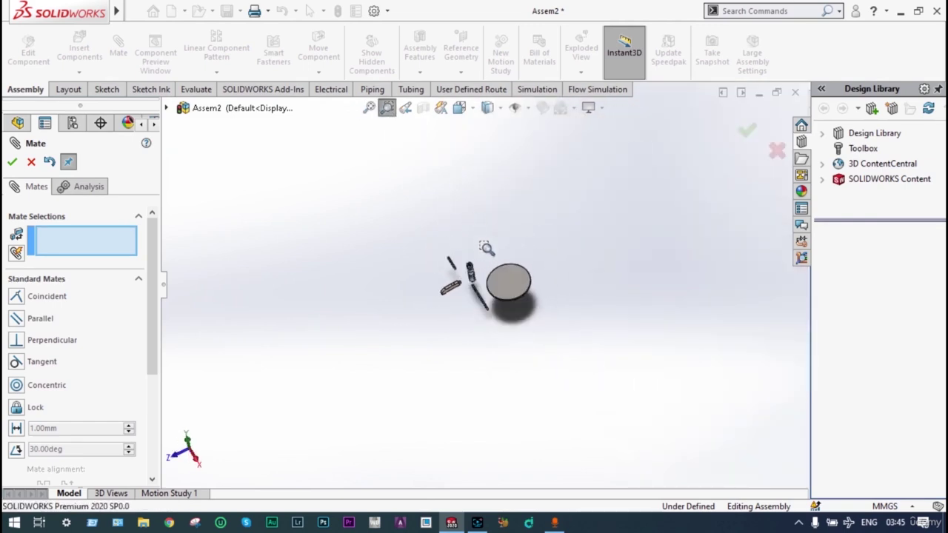
{"action": "left_click_drag", "start_coordinate": [474, 264], "coordinate": [435, 312]}
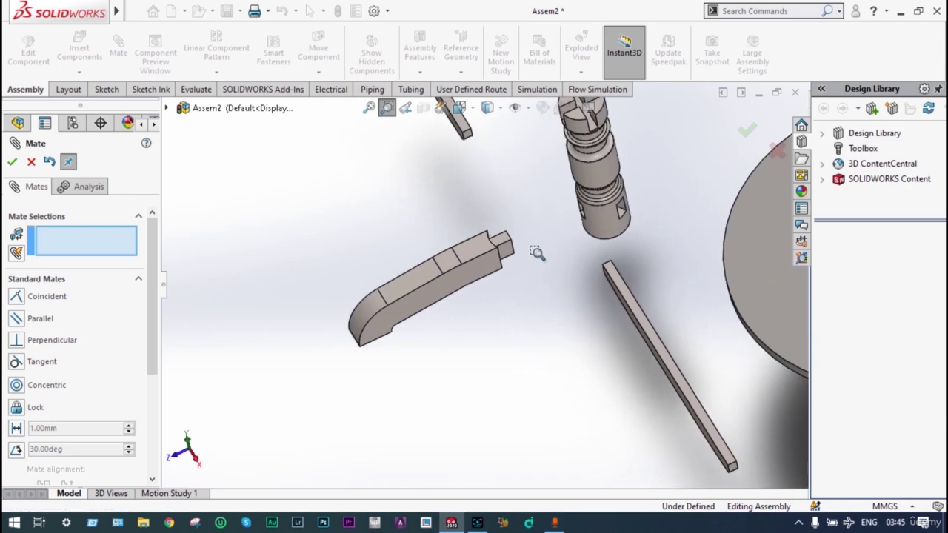
{"action": "key", "text": "Escape"}
{"action": "scroll", "coordinate": [500, 246], "scroll_direction": "down", "scroll_amount": 4}
{"action": "left_click", "coordinate": [695, 249]}
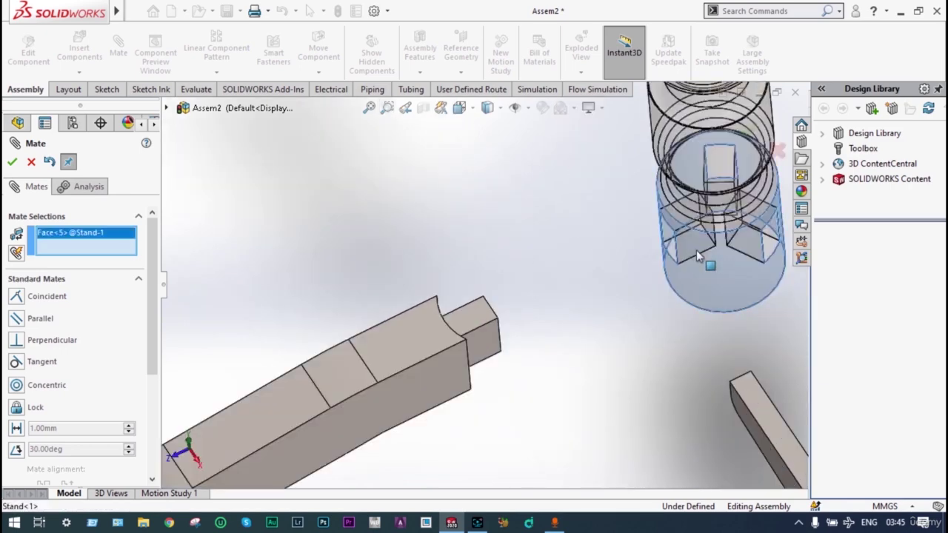
{"action": "middle_click_drag", "start_coordinate": [696, 249], "coordinate": [620, 331]}
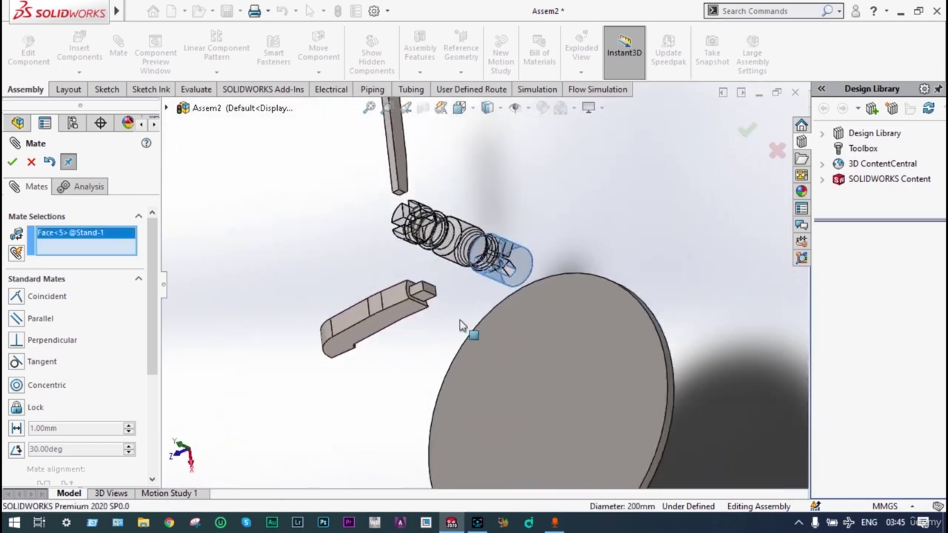
{"action": "scroll", "coordinate": [469, 330], "scroll_direction": "down", "scroll_amount": 10}
{"action": "left_click", "coordinate": [396, 304]}
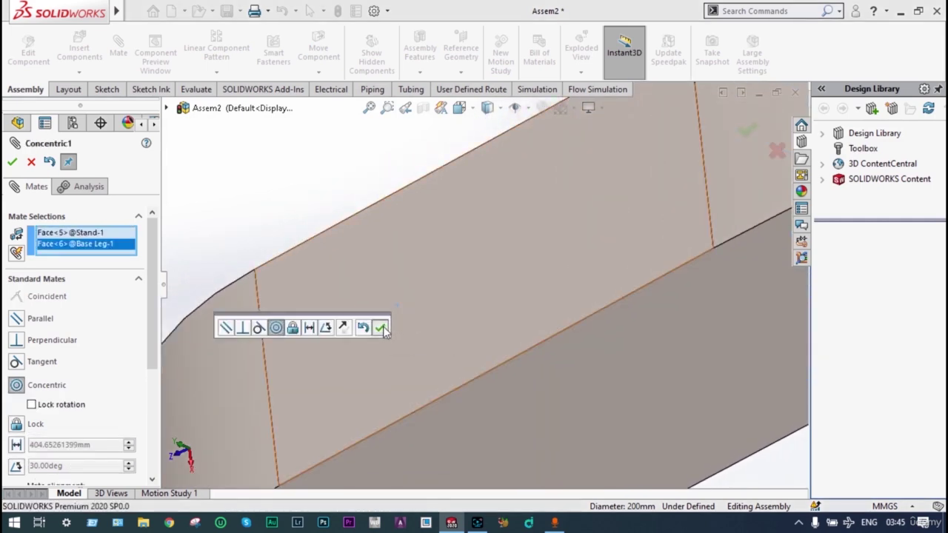
{"action": "left_click", "coordinate": [380, 327]}
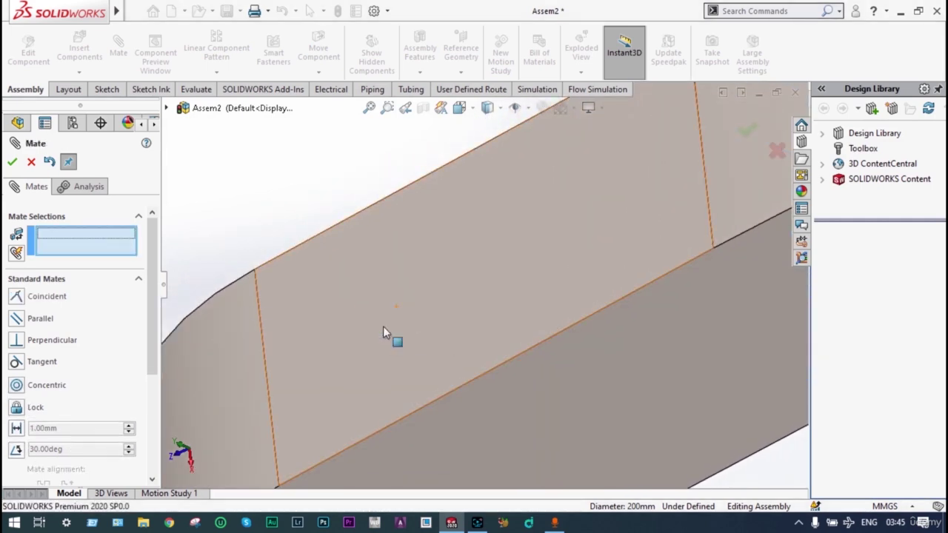
{"action": "left_click", "coordinate": [369, 109]}
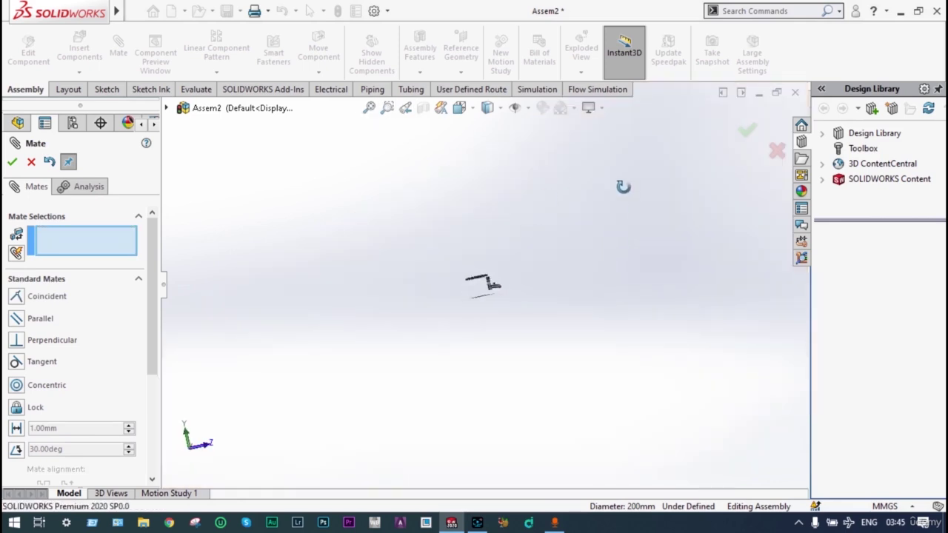
{"action": "left_click", "coordinate": [375, 109]}
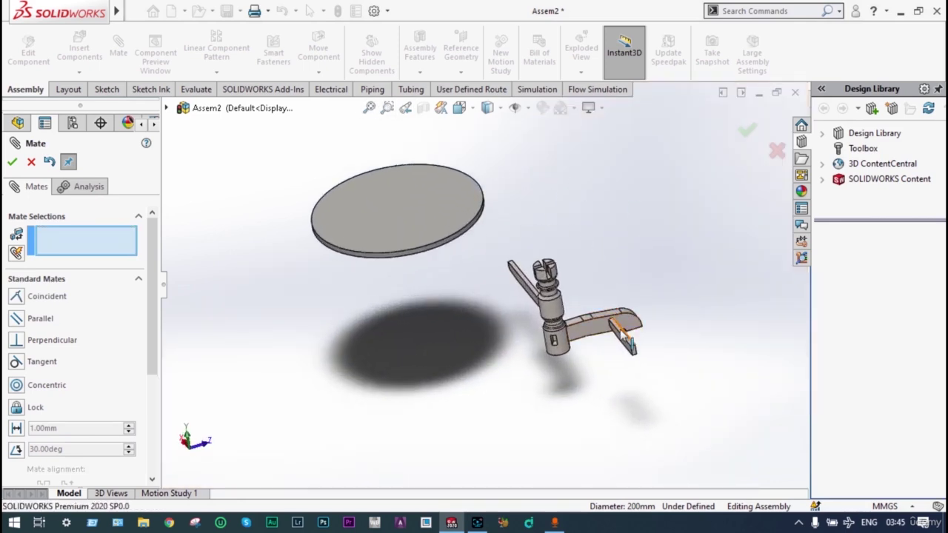
- Move the short top support clear of the base leg and finish mating
{"action": "left_click_drag", "start_coordinate": [630, 348], "coordinate": [752, 243]}
{"action": "scroll", "coordinate": [726, 302], "scroll_direction": "up", "scroll_amount": 4}
{"action": "middle_click_drag", "start_coordinate": [723, 302], "coordinate": [672, 331]}
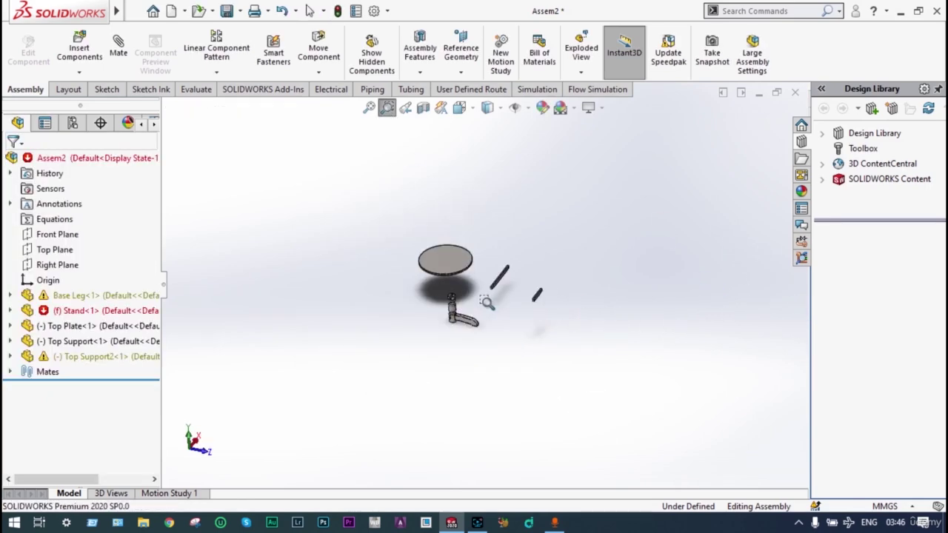
{"action": "left_click_drag", "start_coordinate": [486, 302], "coordinate": [436, 337]}
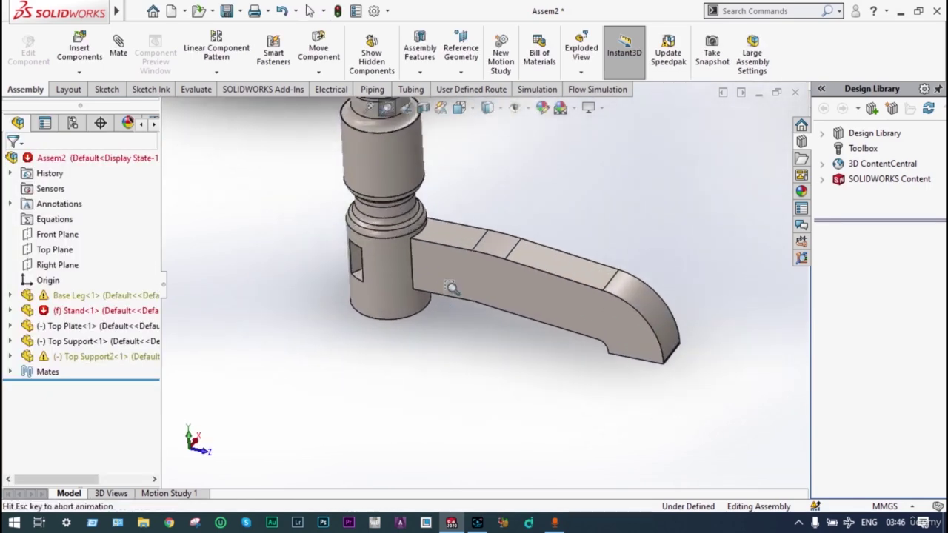
{"action": "middle_click_drag", "start_coordinate": [469, 222], "coordinate": [401, 324]}
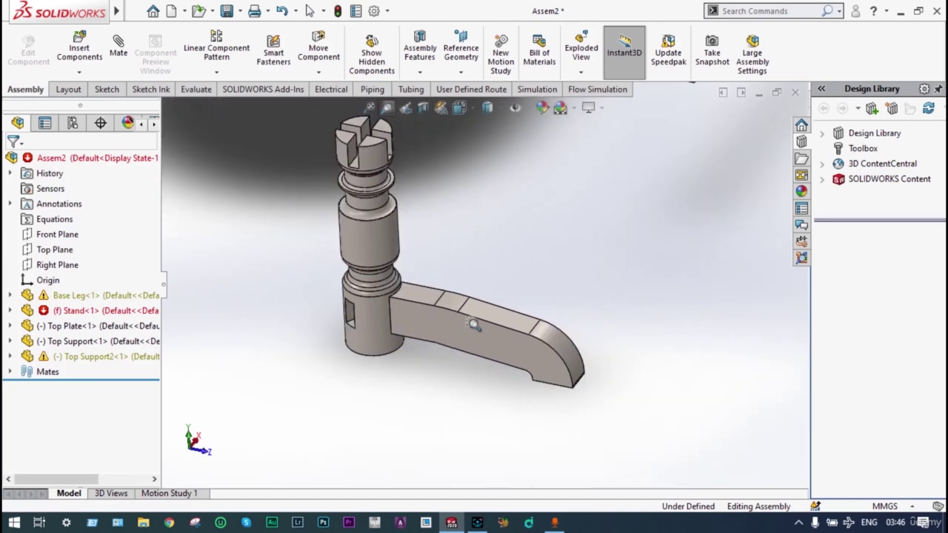
- Start a circular component pattern with the stand's middle cylindrical face as its rotation axis
{"action": "left_click", "coordinate": [319, 74]}
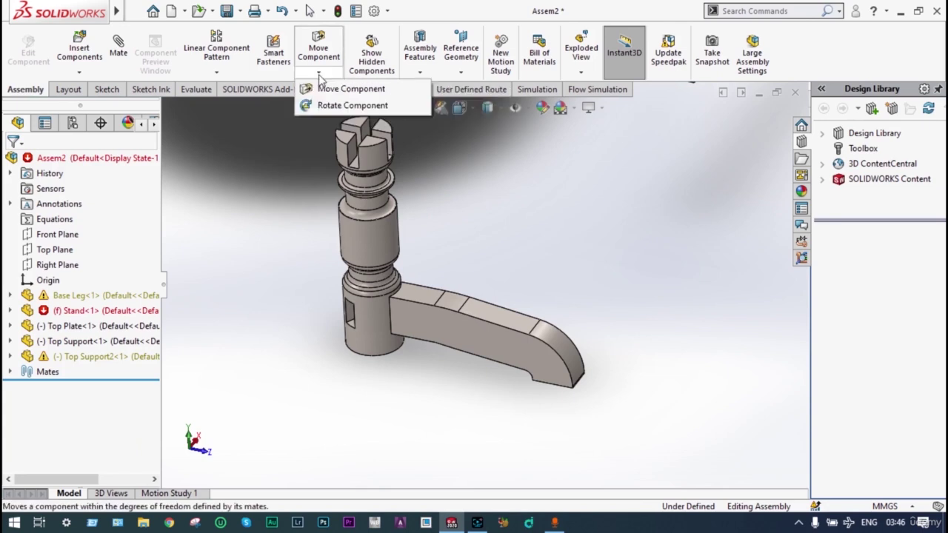
{"action": "left_click", "coordinate": [216, 72]}
{"action": "left_click", "coordinate": [233, 107]}
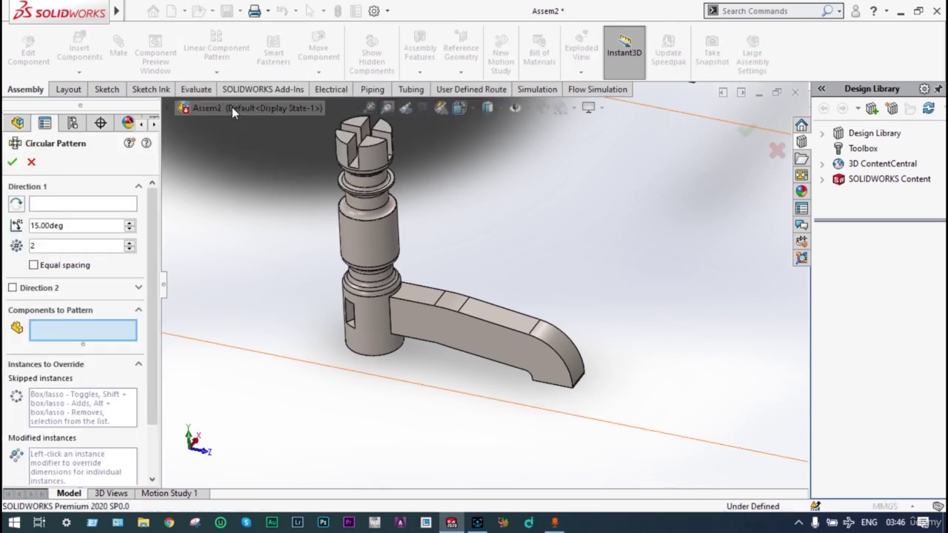
{"action": "left_click", "coordinate": [81, 204]}
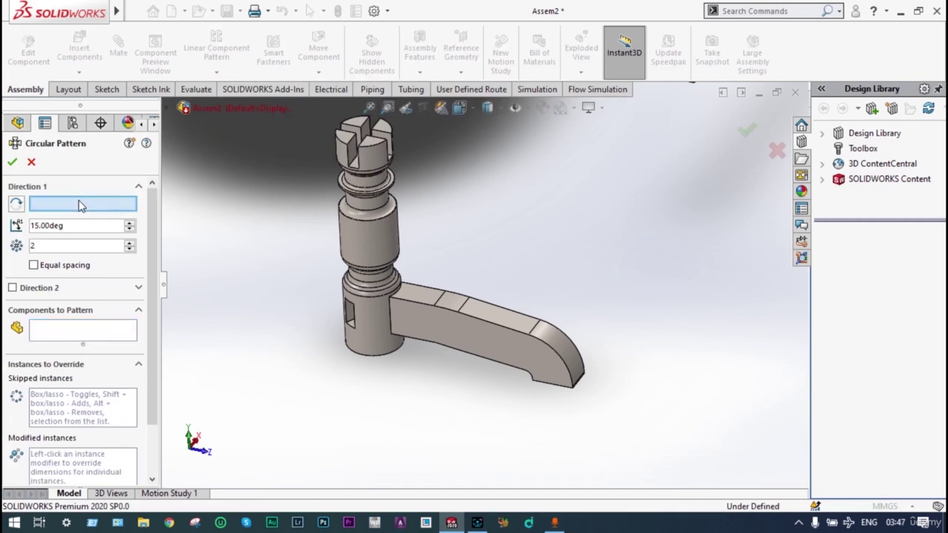
{"action": "left_click", "coordinate": [372, 247]}
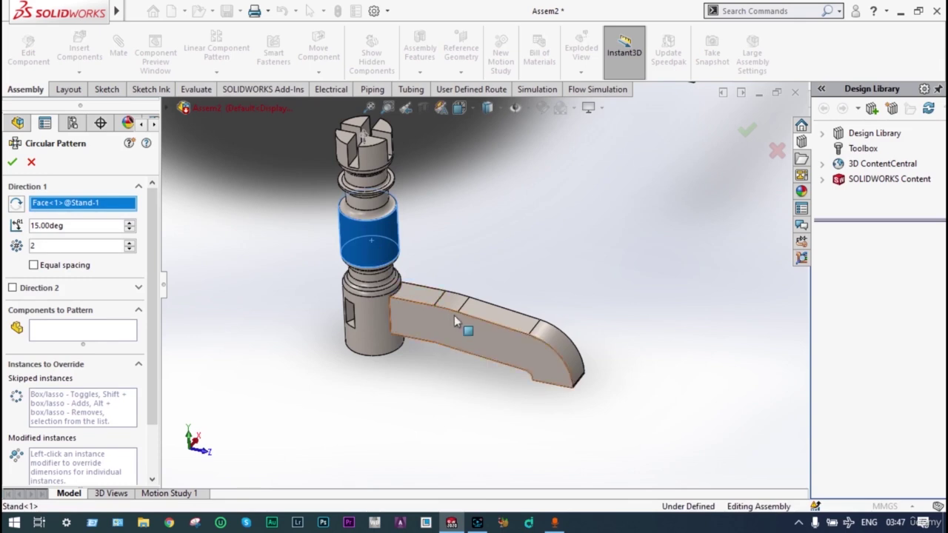
- Set the circular pattern's angle to 120 degrees and the number of instances to 3
{"action": "left_click", "coordinate": [40, 225]}
{"action": "key", "text": "BackSpace"}
{"action": "type", "text": "2"}
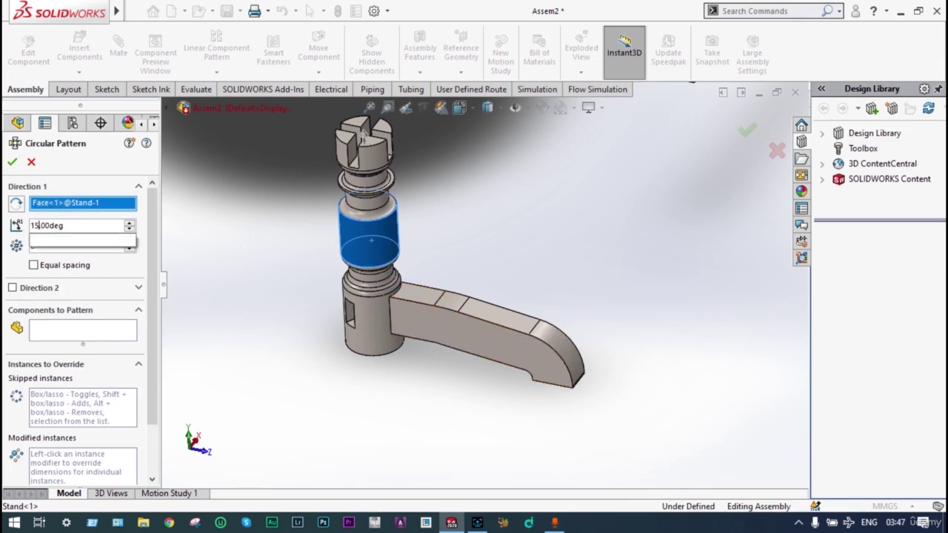
{"action": "key", "text": "Tab"}
{"action": "left_click", "coordinate": [39, 225]}
{"action": "type", "text": "0"}
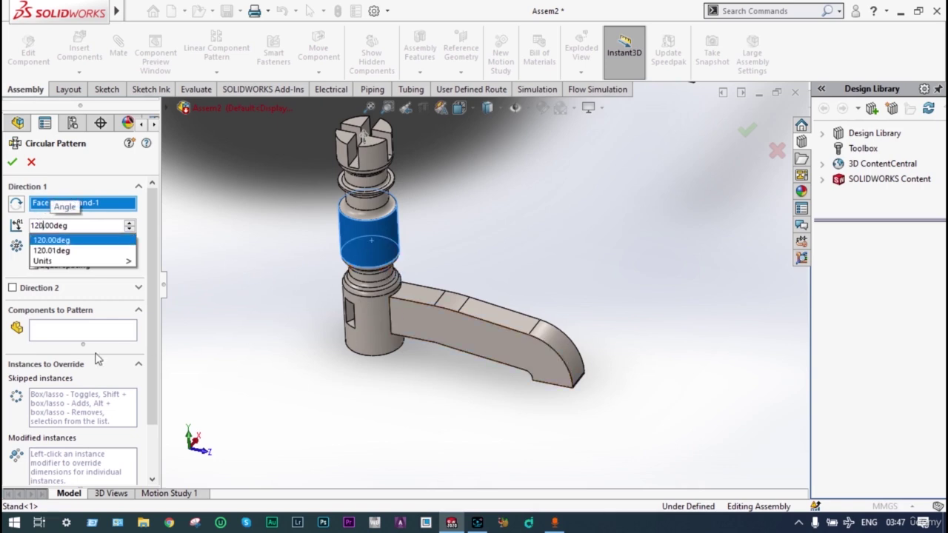
{"action": "left_click", "coordinate": [243, 272]}
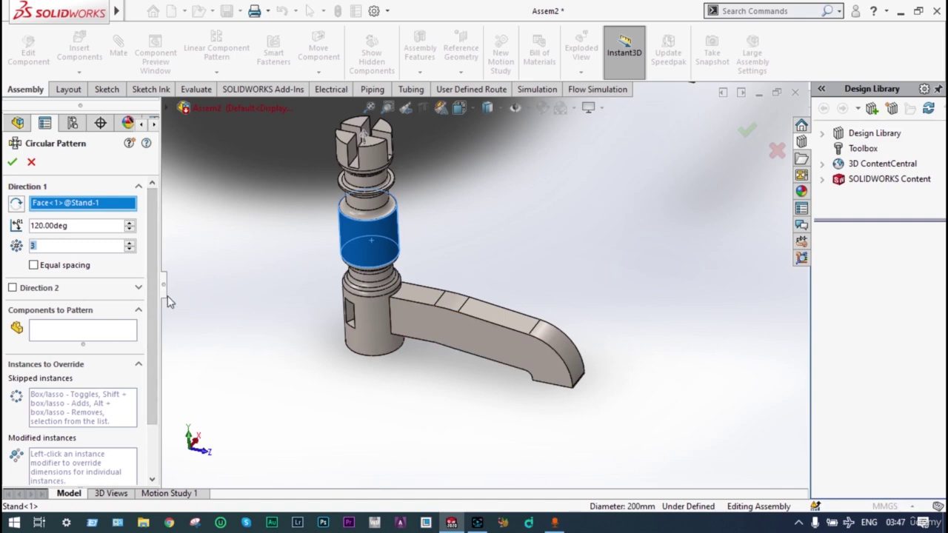
- Choose the base leg as the component to pattern and create the circular pattern around the stand
{"action": "left_click", "coordinate": [106, 337]}
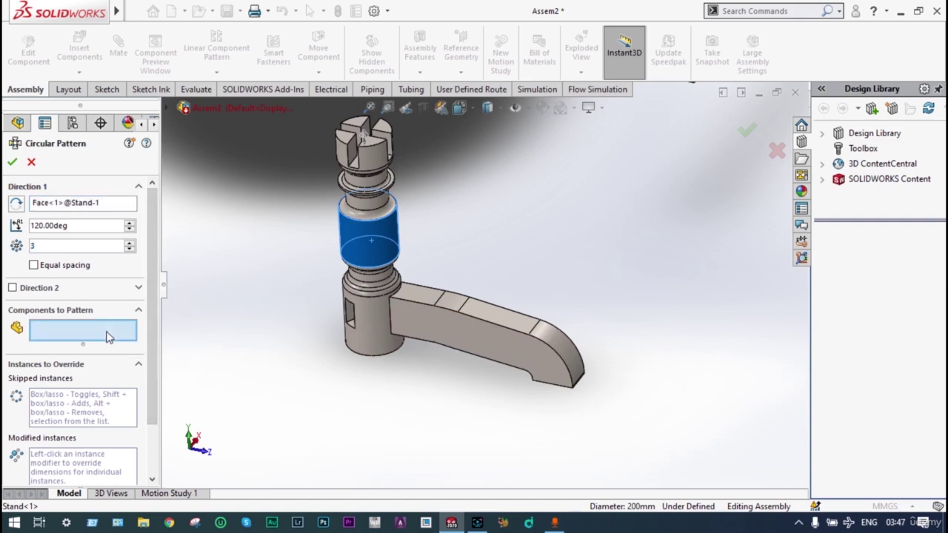
{"action": "left_click", "coordinate": [498, 337]}
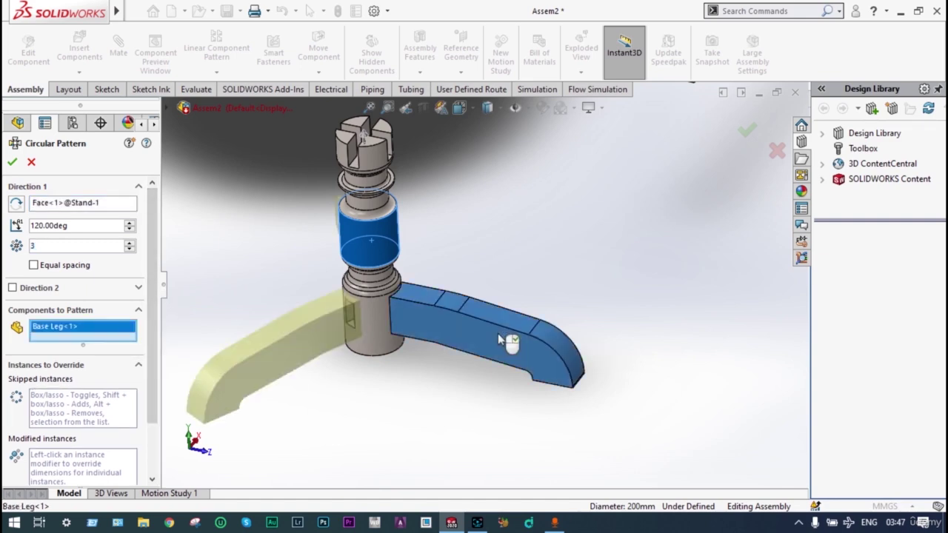
{"action": "left_click", "coordinate": [12, 164]}
{"action": "middle_click_drag", "start_coordinate": [553, 259], "coordinate": [596, 211]}
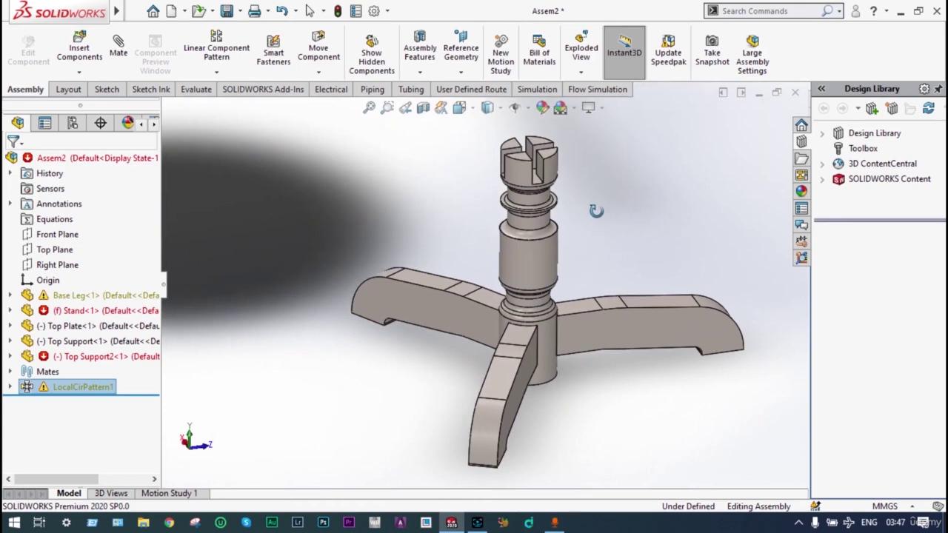
- Move the long top support down to just above the stand's head
{"action": "key", "text": "f"}
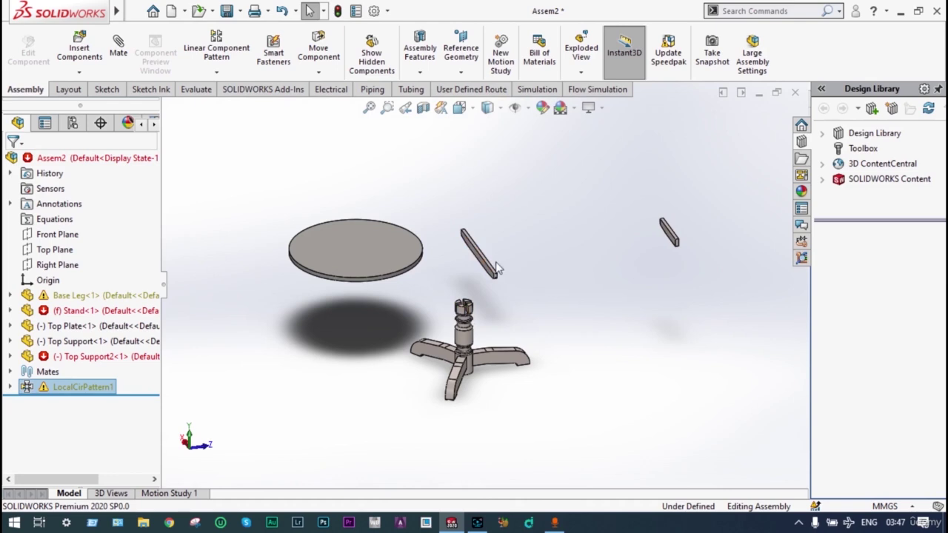
{"action": "left_click_drag", "start_coordinate": [490, 271], "coordinate": [487, 300]}
{"action": "left_click", "coordinate": [369, 108]}
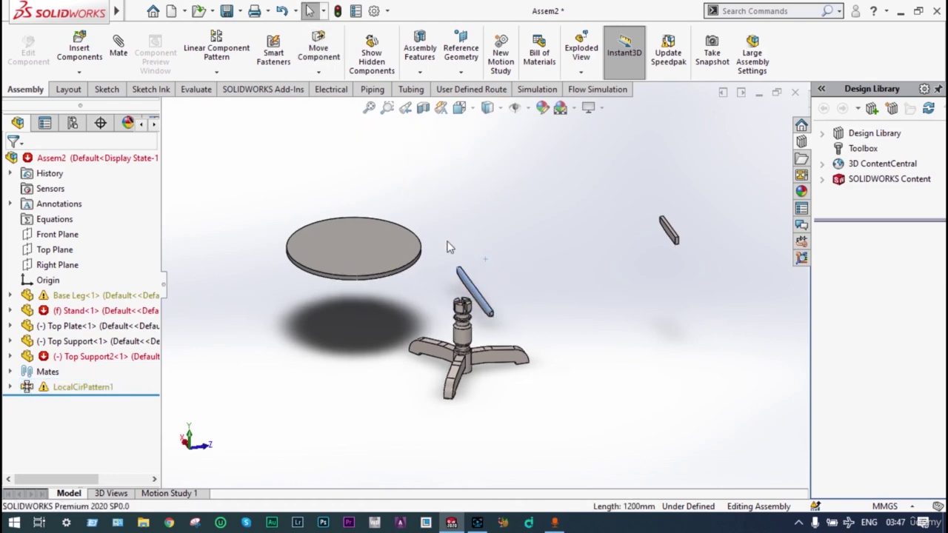
{"action": "left_click", "coordinate": [386, 108]}
{"action": "left_click_drag", "start_coordinate": [534, 236], "coordinate": [430, 338]}
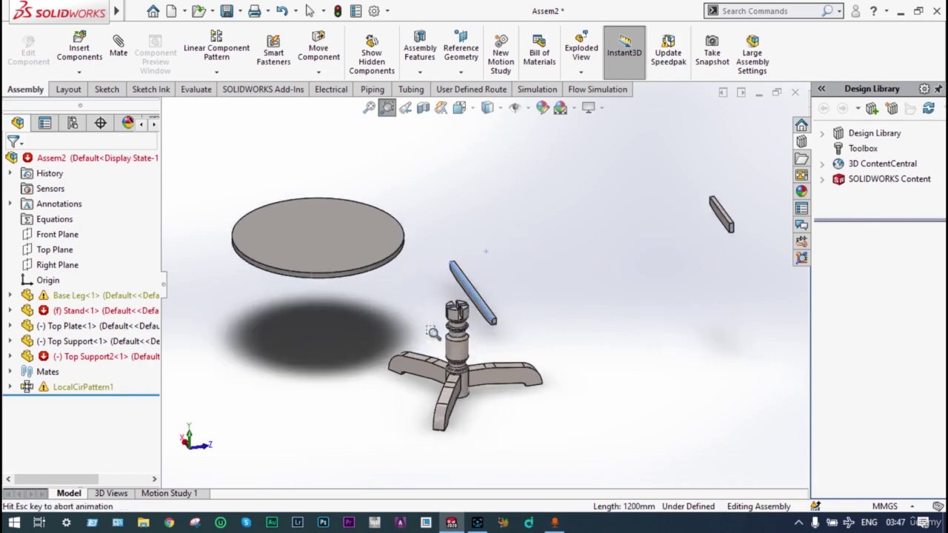
{"action": "mouse_move", "coordinate": [433, 334]}
{"action": "middle_mouse_down"}
{"action": "mouse_move", "coordinate": [450, 321]}
{"action": "mouse_move", "coordinate": [440, 338]}
{"action": "middle_mouse_up"}
{"action": "key", "text": "Escape"}
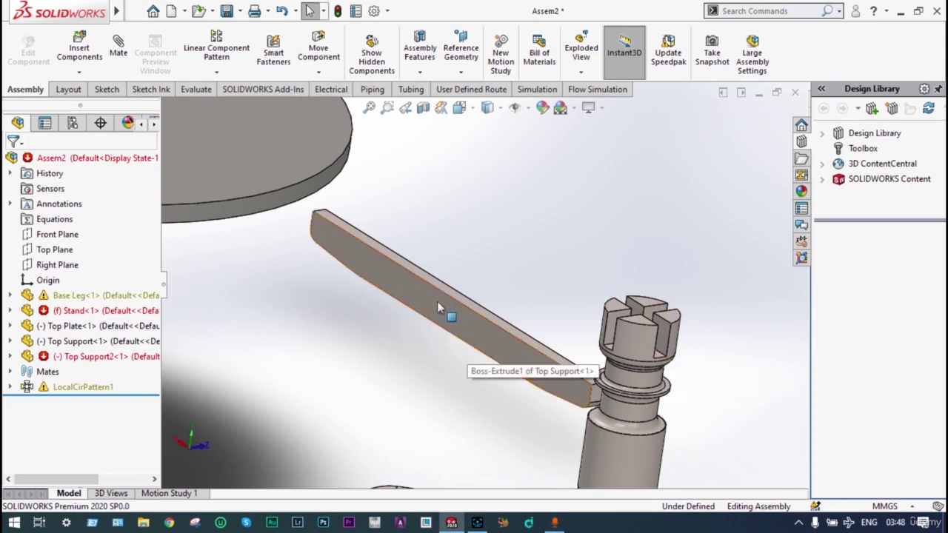
- Add a coincident mate between the stand's Front Plane and the long top support's Front Plane
{"action": "left_click", "coordinate": [117, 52]}
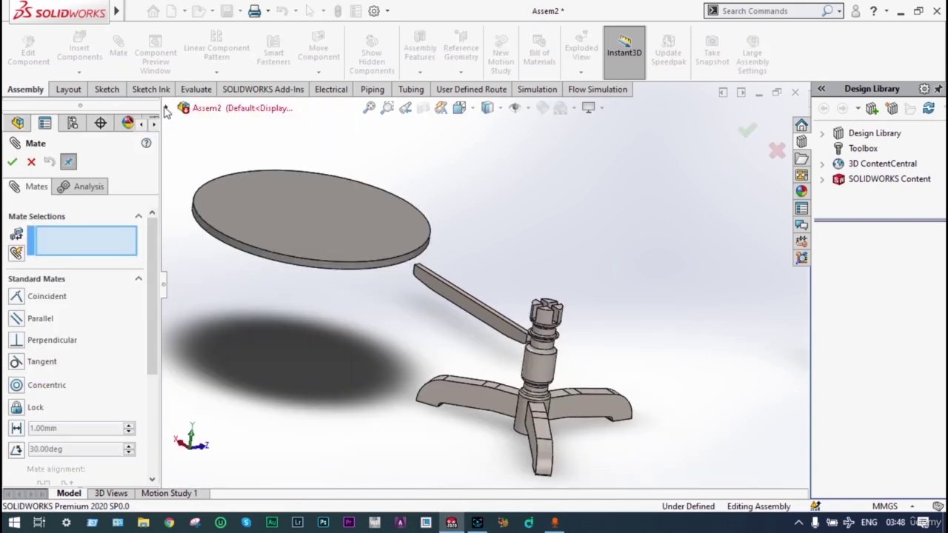
{"action": "left_click", "coordinate": [166, 109]}
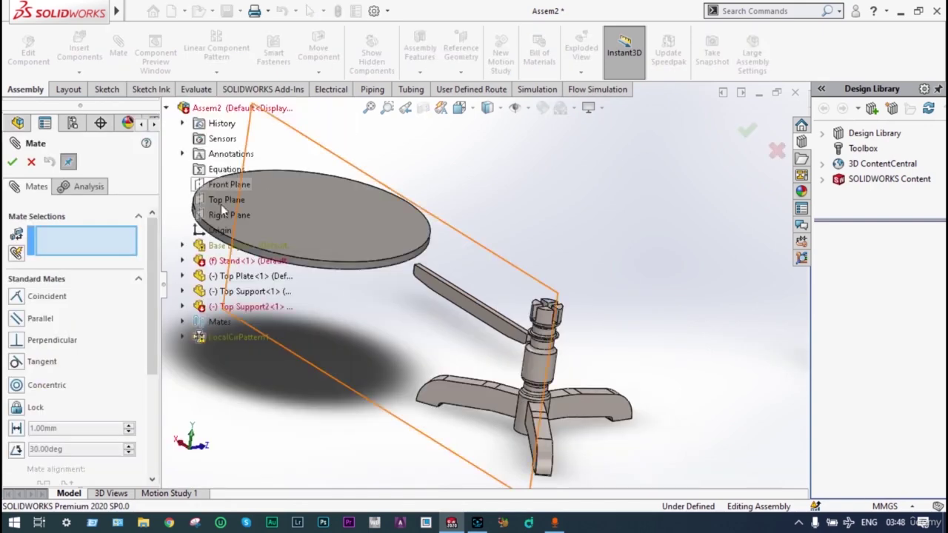
{"action": "left_click", "coordinate": [182, 261]}
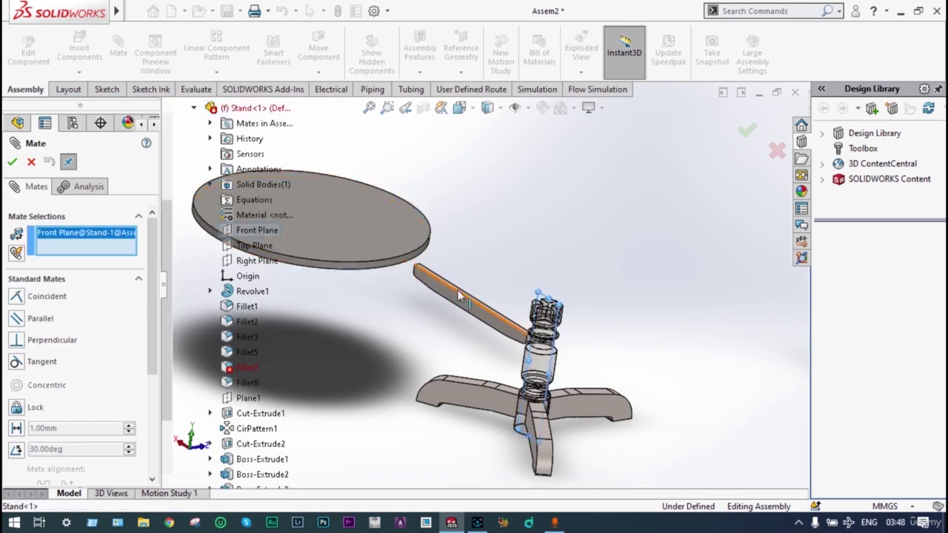
{"action": "left_click", "coordinate": [194, 109]}
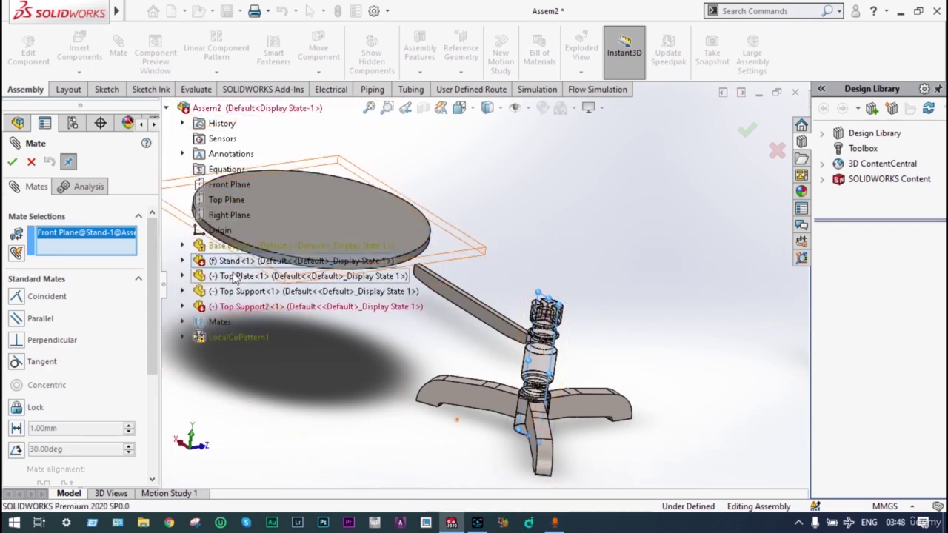
{"action": "left_click", "coordinate": [183, 291]}
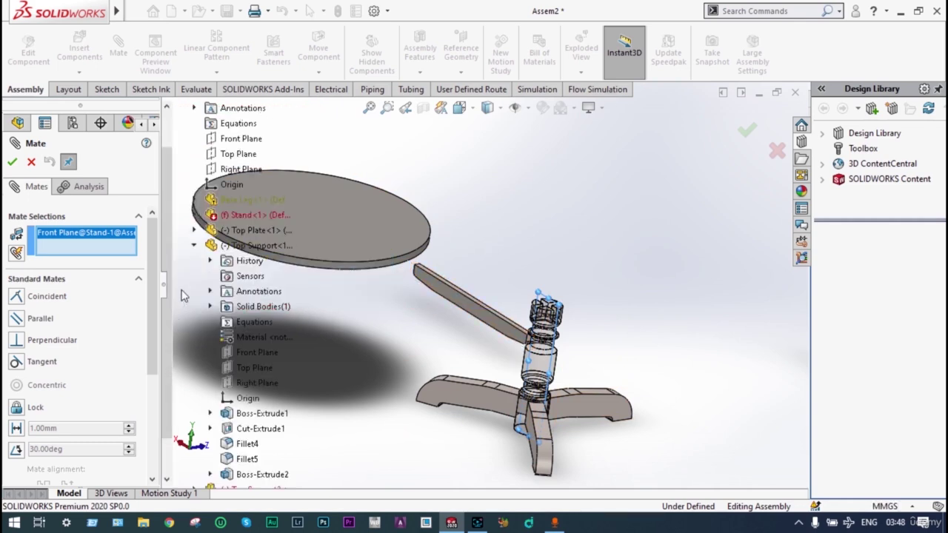
{"action": "left_click", "coordinate": [255, 352]}
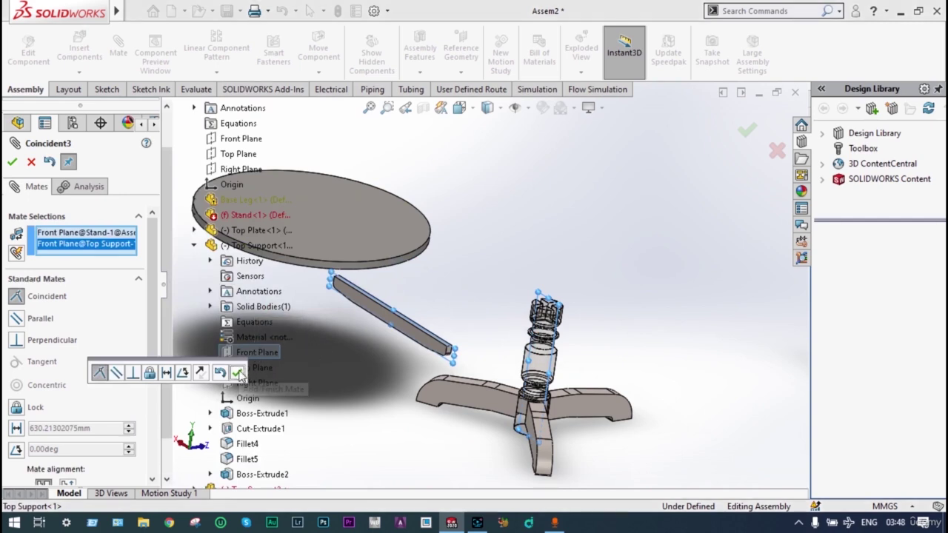
{"action": "left_click", "coordinate": [238, 372]}
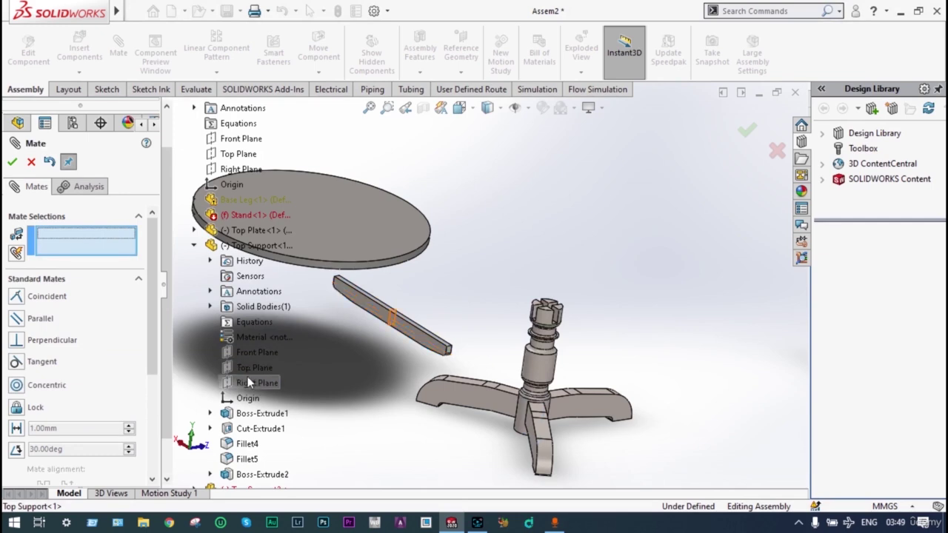
- Mate the long top support's Right Plane coincident with the stand's Right Plane, and raise the support above the stand's head
{"action": "left_click", "coordinate": [246, 381]}
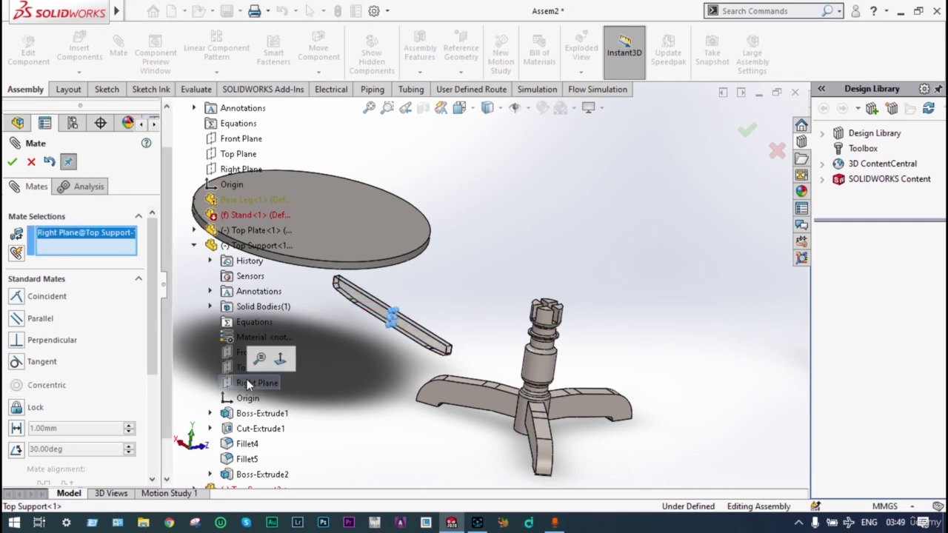
{"action": "left_click", "coordinate": [194, 245]}
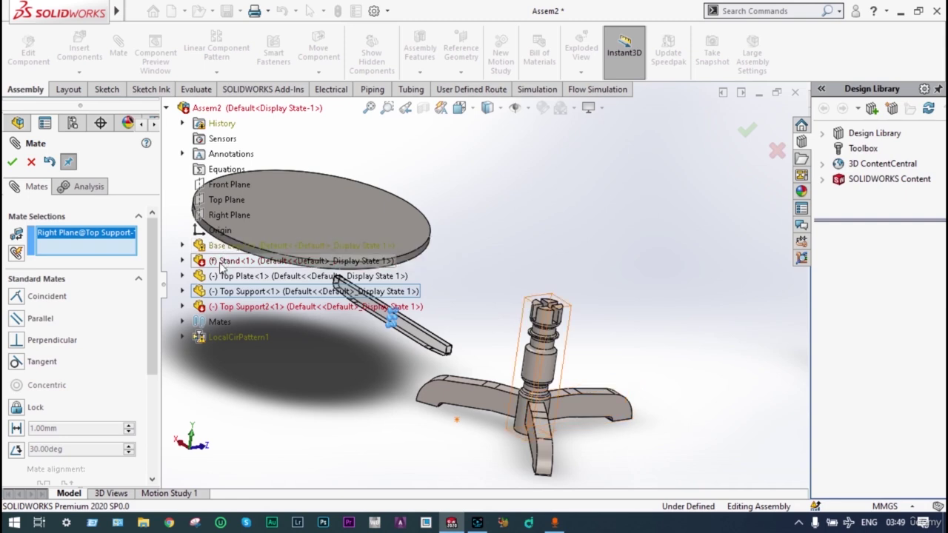
{"action": "left_click", "coordinate": [182, 260]}
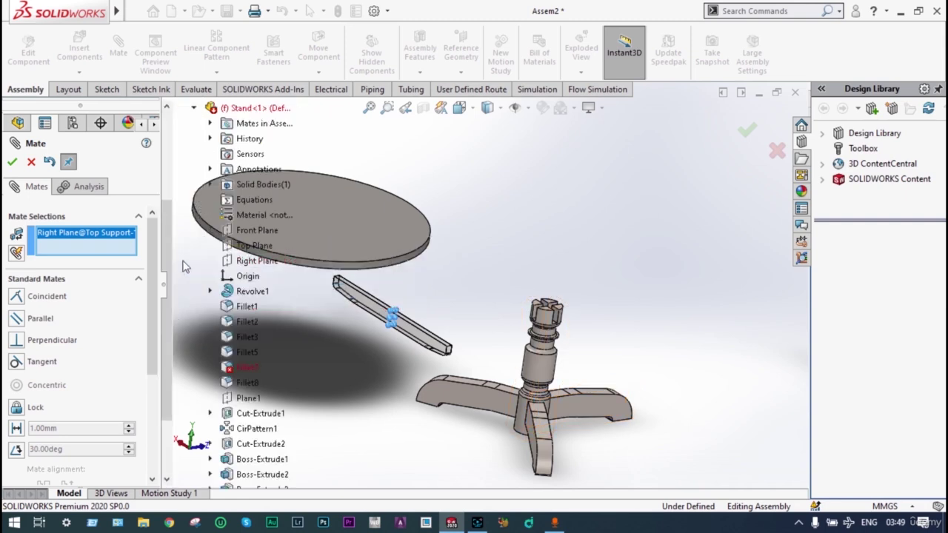
{"action": "left_click", "coordinate": [257, 263]}
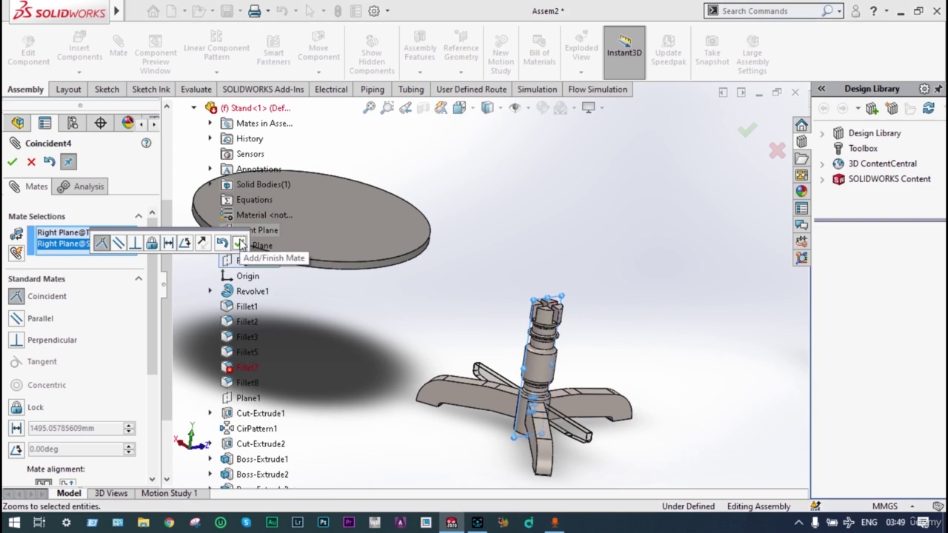
{"action": "left_click", "coordinate": [239, 244]}
{"action": "left_click_drag", "start_coordinate": [611, 397], "coordinate": [607, 255]}
{"action": "mouse_move", "coordinate": [612, 343]}
{"action": "middle_mouse_down"}
{"action": "mouse_move", "coordinate": [614, 317]}
{"action": "mouse_move", "coordinate": [643, 269]}
{"action": "mouse_move", "coordinate": [601, 328]}
{"action": "middle_mouse_up"}
- Mate the flat underside of the long top support coincident with the slot floor in the stand's head
{"action": "left_click", "coordinate": [386, 107]}
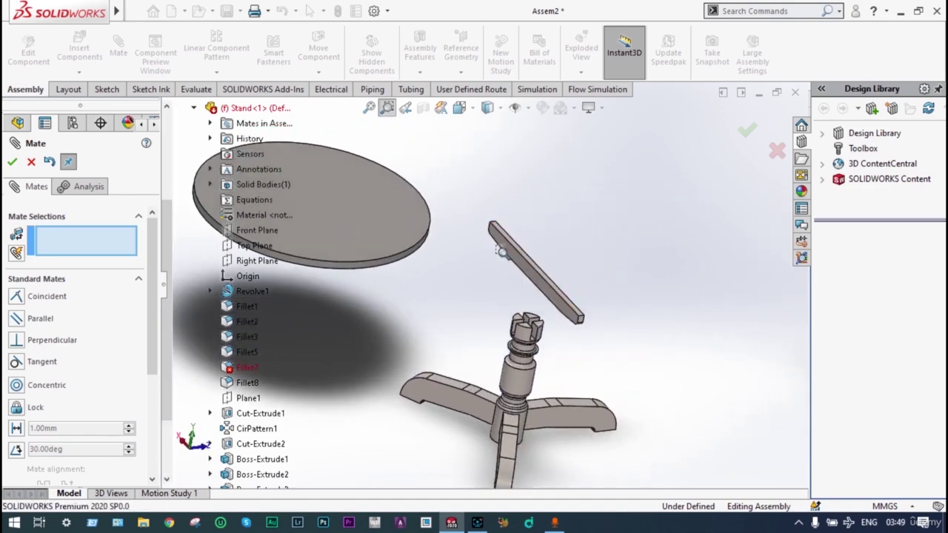
{"action": "left_click_drag", "start_coordinate": [548, 307], "coordinate": [511, 349]}
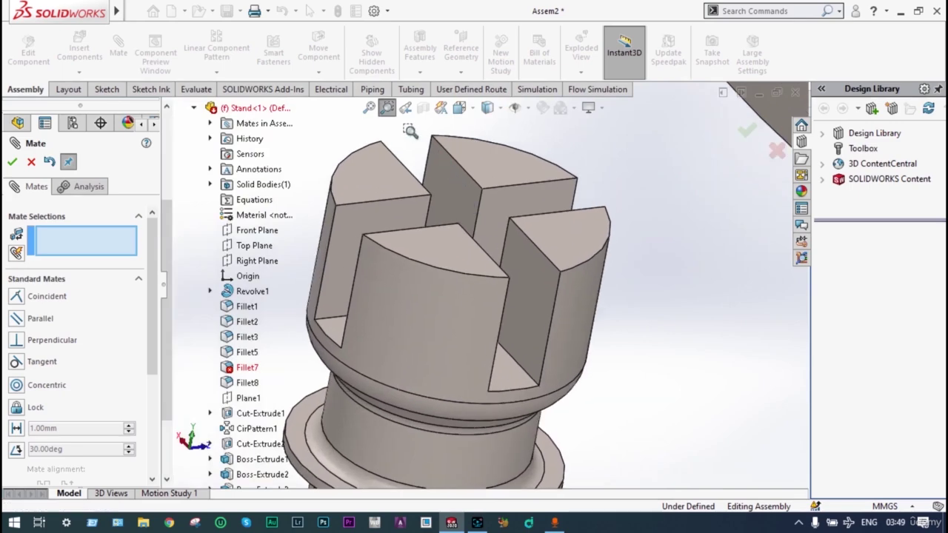
{"action": "left_click", "coordinate": [386, 107]}
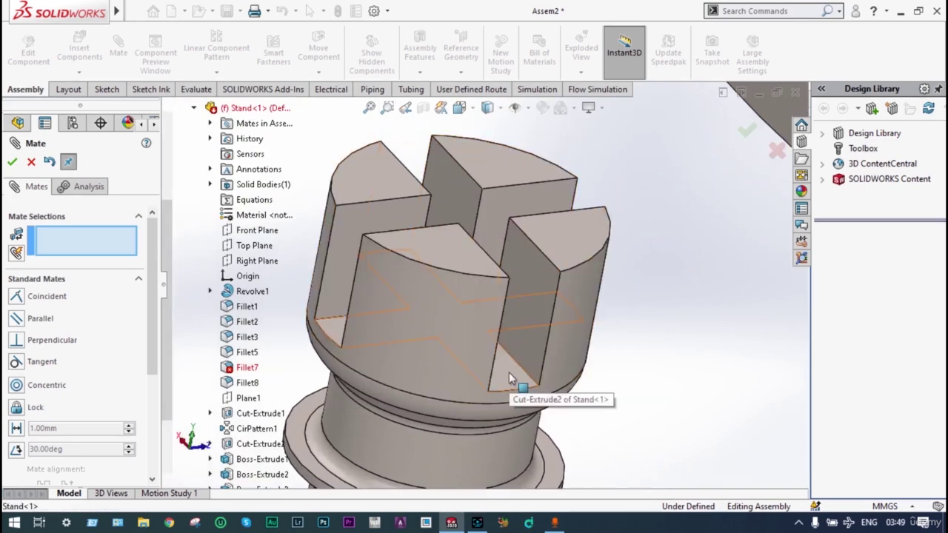
{"action": "left_click", "coordinate": [508, 373]}
{"action": "scroll", "coordinate": [654, 355], "scroll_direction": "up", "scroll_amount": 3}
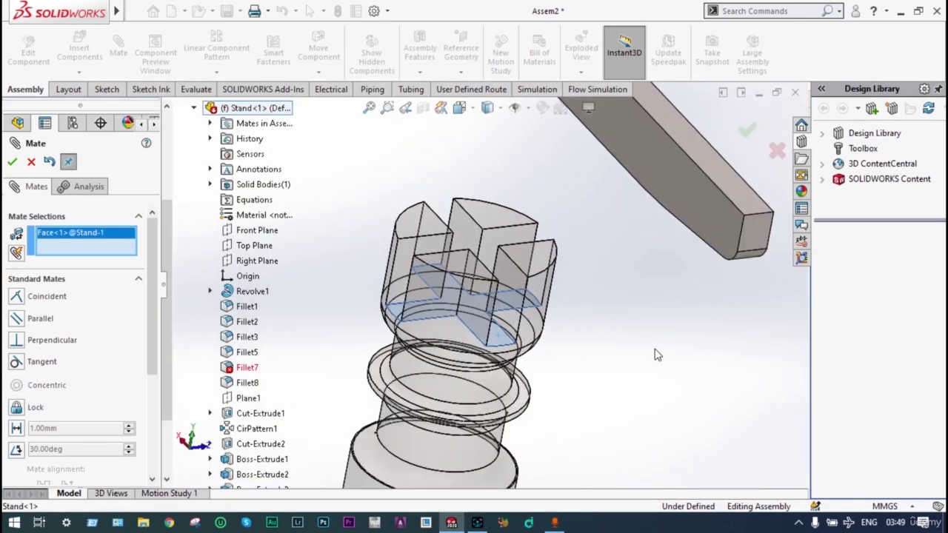
{"action": "middle_click_drag", "start_coordinate": [655, 355], "coordinate": [480, 232]}
{"action": "left_click", "coordinate": [369, 107]}
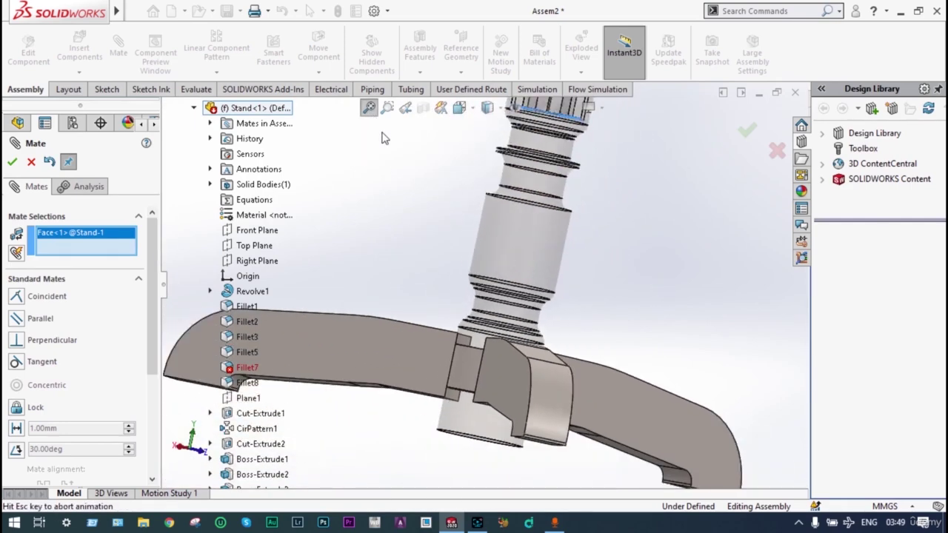
{"action": "middle_click_drag", "start_coordinate": [473, 268], "coordinate": [480, 199]}
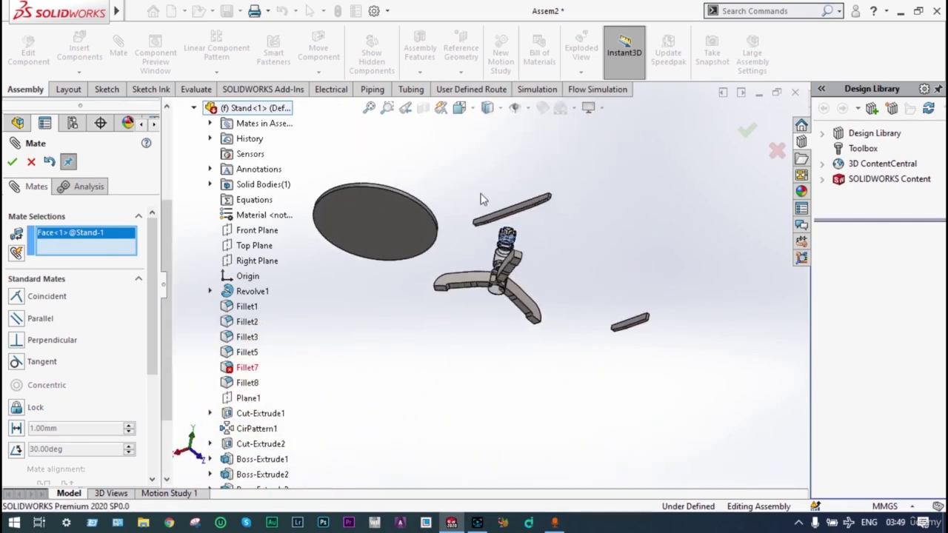
{"action": "left_click", "coordinate": [387, 107]}
{"action": "left_click_drag", "start_coordinate": [553, 192], "coordinate": [490, 257]}
{"action": "left_click", "coordinate": [387, 107]}
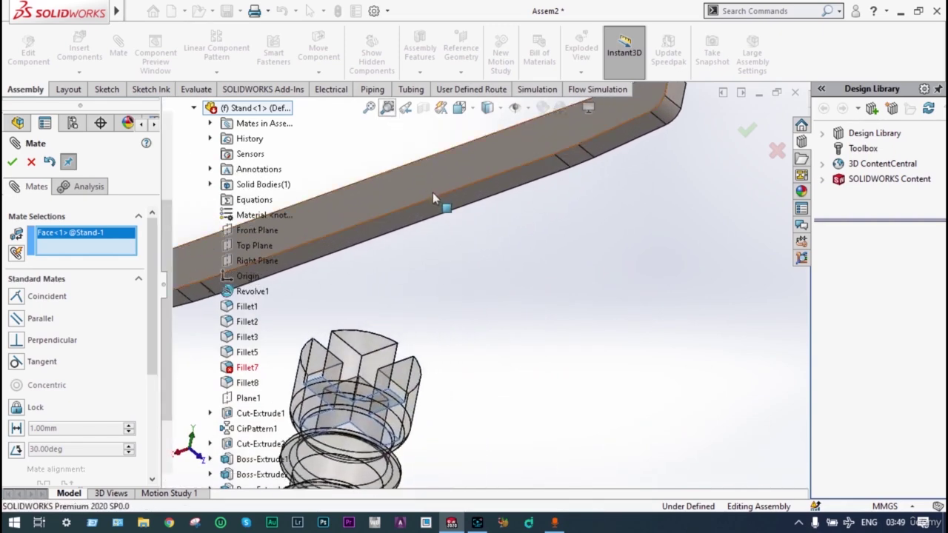
{"action": "left_click", "coordinate": [426, 215]}
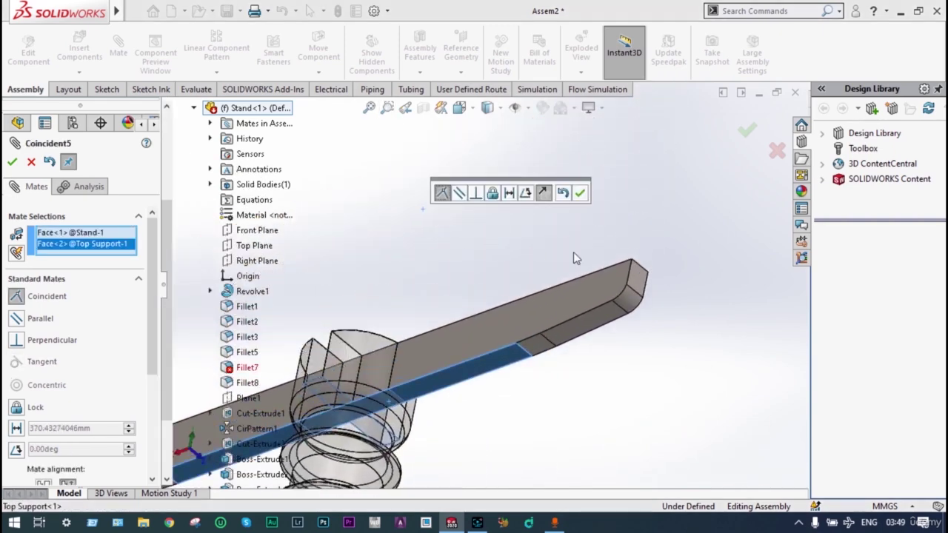
{"action": "left_click", "coordinate": [581, 193]}
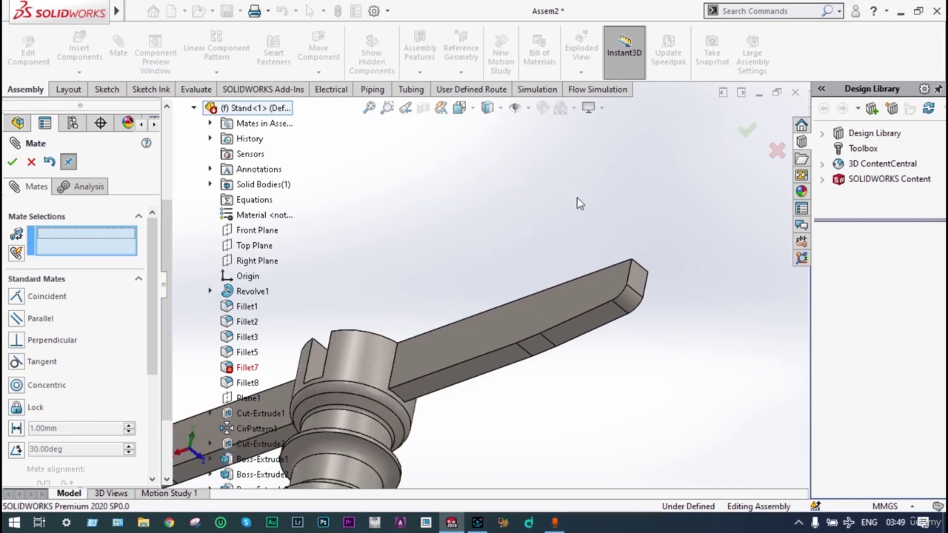
- Finish mating the long top support and move the short top support close to the stand's head
{"action": "middle_click_drag", "start_coordinate": [576, 206], "coordinate": [584, 324]}
{"action": "scroll", "coordinate": [582, 325], "scroll_direction": "down", "scroll_amount": 3}
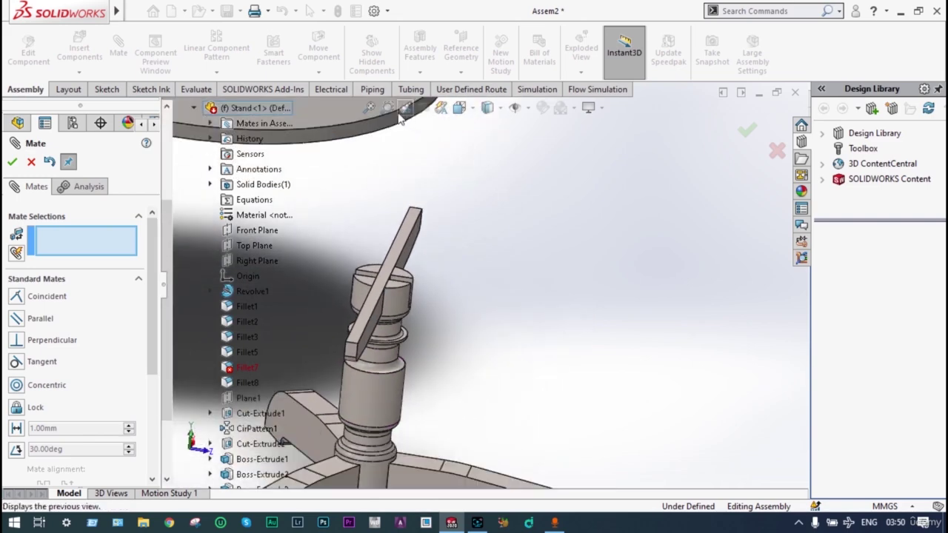
{"action": "left_click", "coordinate": [368, 108]}
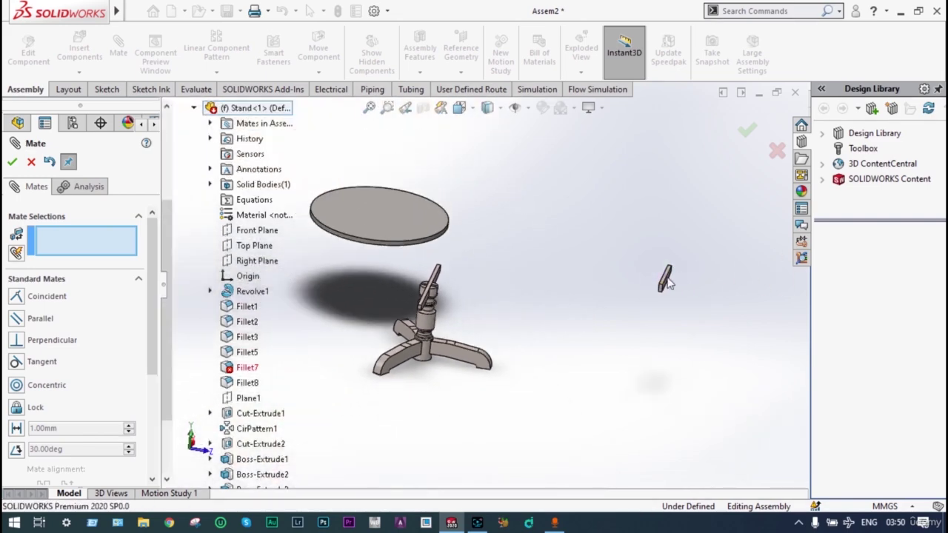
{"action": "left_click", "coordinate": [746, 132]}
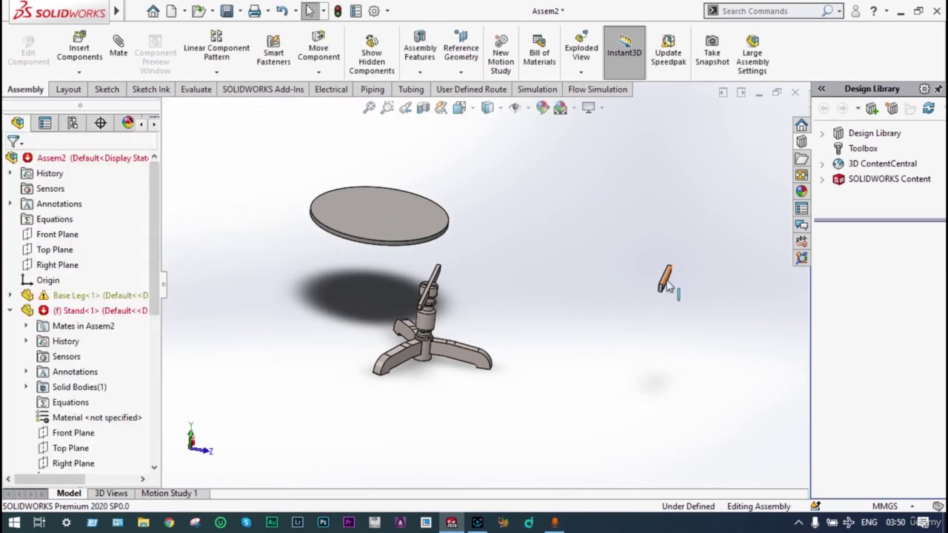
{"action": "left_click_drag", "start_coordinate": [666, 286], "coordinate": [462, 288]}
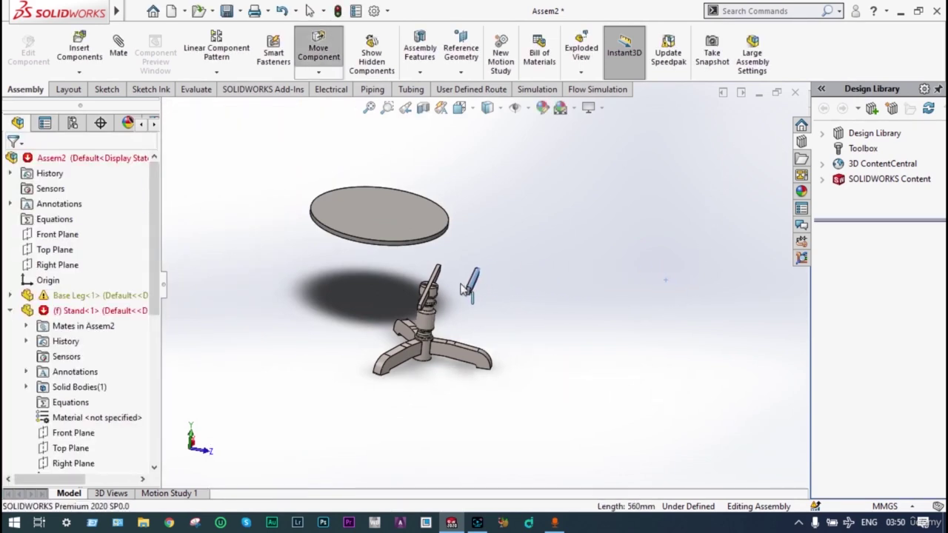
- Add a coincident mate between the short top support's side face and the side wall of the stand's free slot
{"action": "middle_click_drag", "start_coordinate": [578, 254], "coordinate": [628, 267]}
{"action": "left_click", "coordinate": [626, 262]}
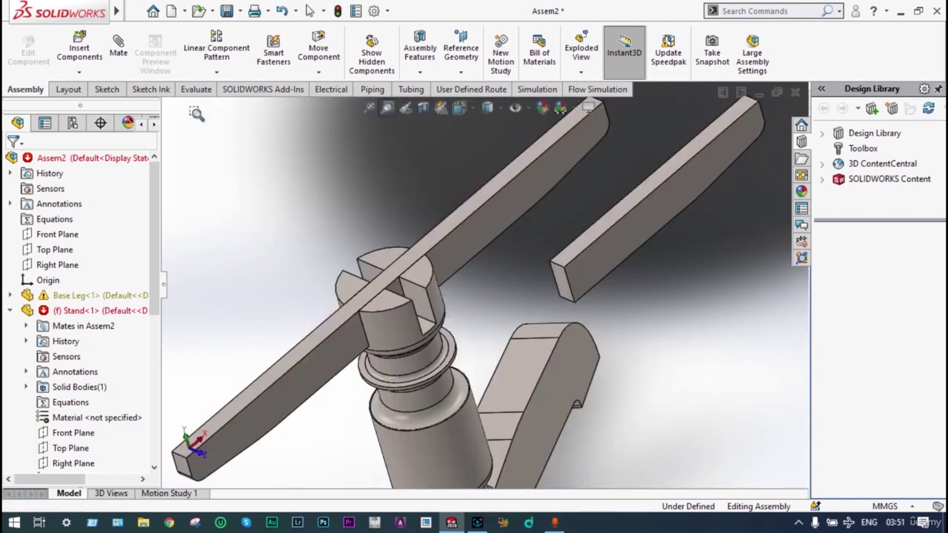
{"action": "left_click", "coordinate": [117, 43]}
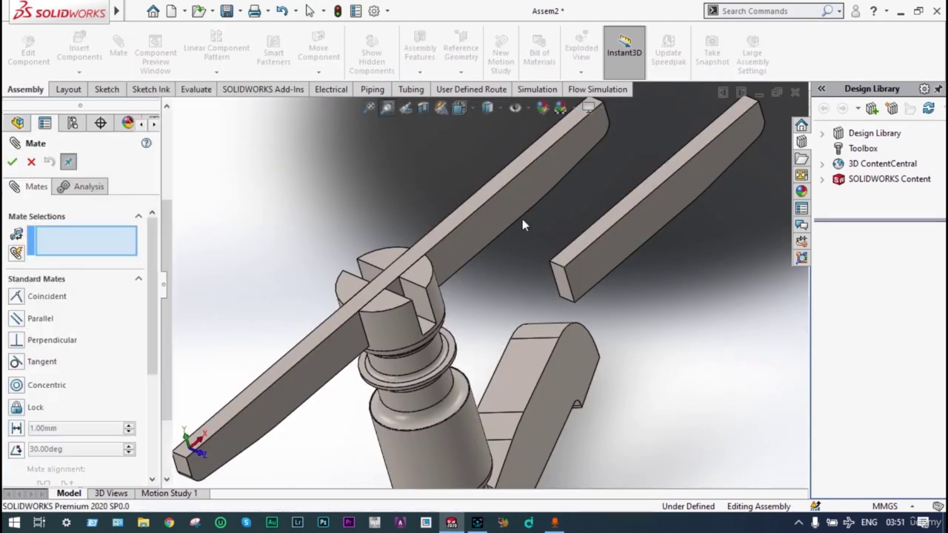
{"action": "left_click", "coordinate": [594, 270]}
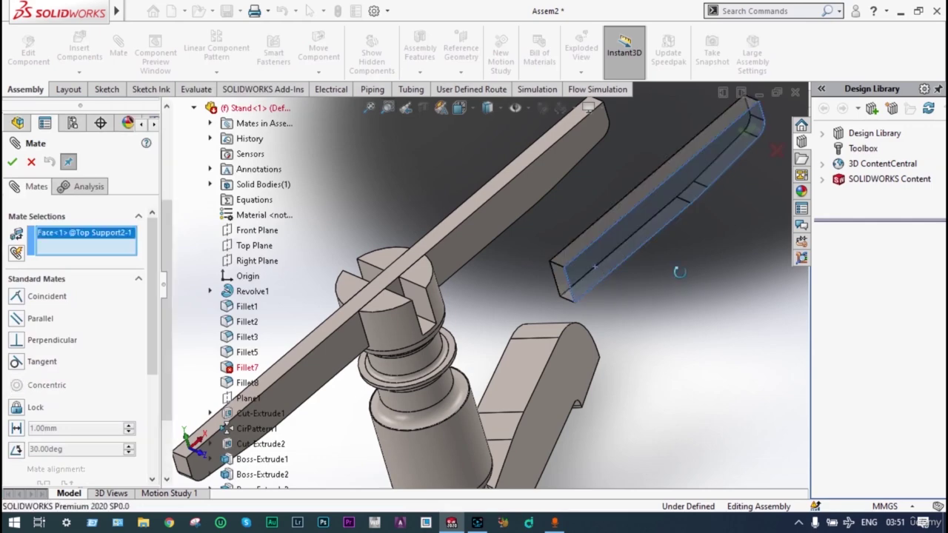
{"action": "middle_click_drag", "start_coordinate": [594, 270], "coordinate": [659, 344]}
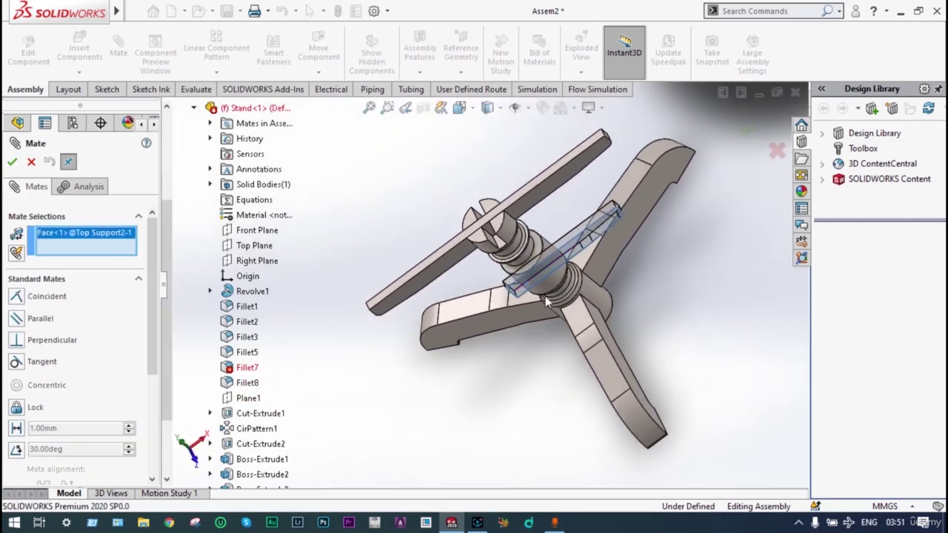
{"action": "left_click", "coordinate": [499, 250]}
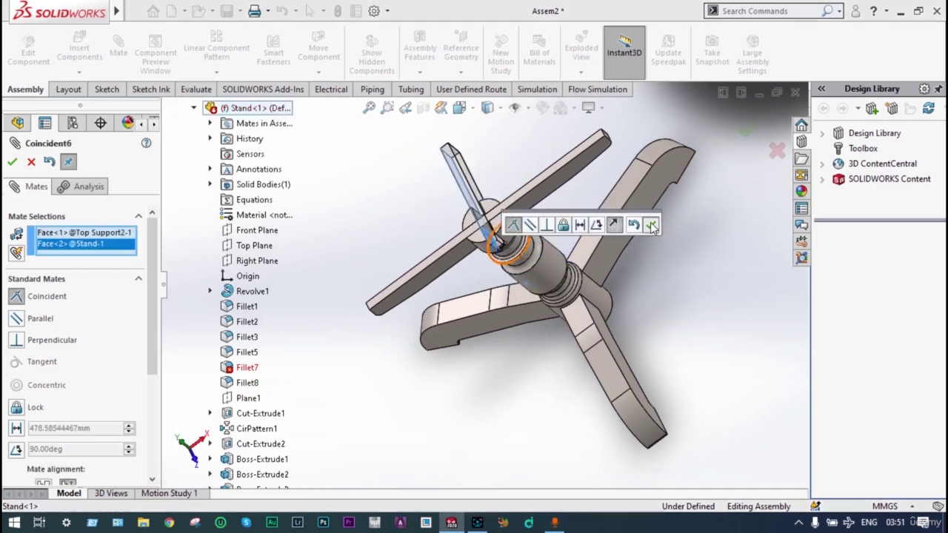
{"action": "left_click", "coordinate": [650, 225]}
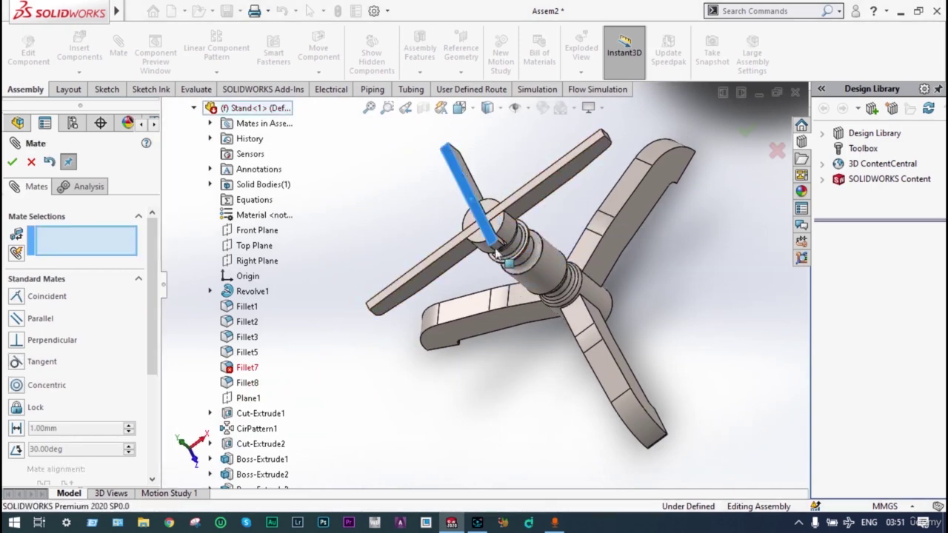
- Pull the short top support away from the stand and mate its flat underside coincident with the slot floor
{"action": "left_click_drag", "start_coordinate": [498, 253], "coordinate": [576, 428]}
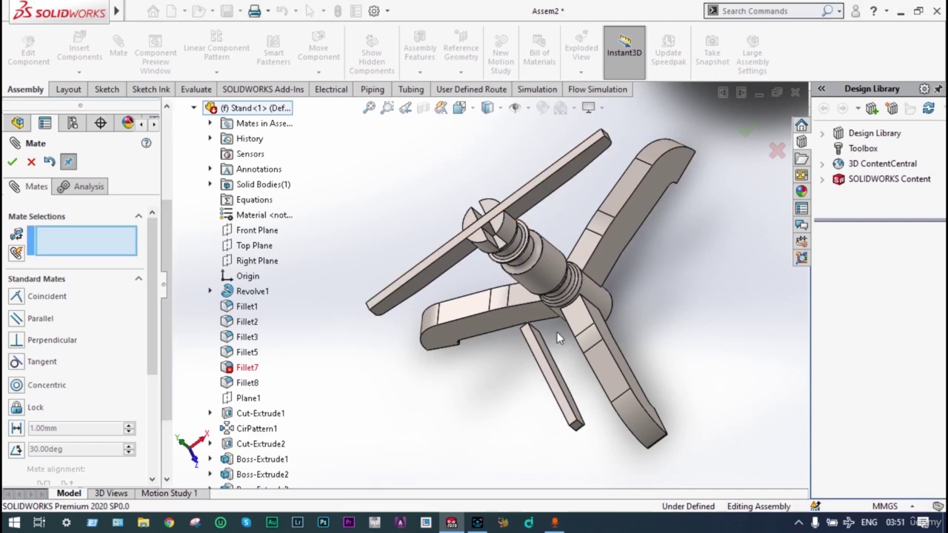
{"action": "left_click", "coordinate": [500, 247]}
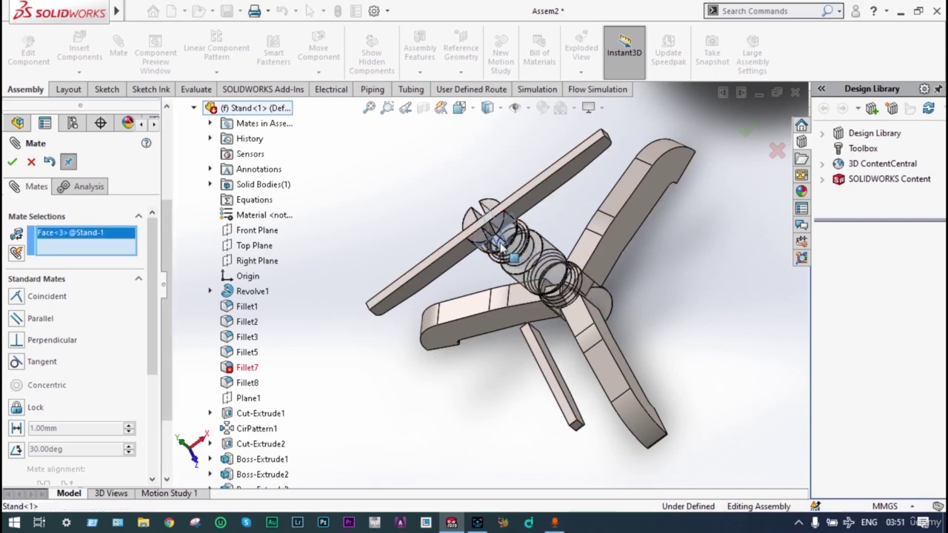
{"action": "middle_click_drag", "start_coordinate": [668, 245], "coordinate": [540, 211]}
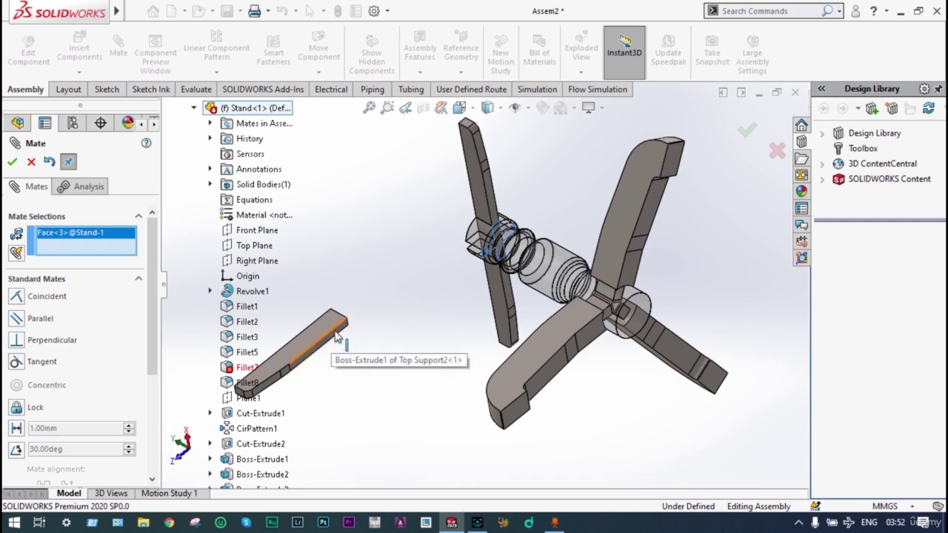
{"action": "left_click", "coordinate": [335, 337]}
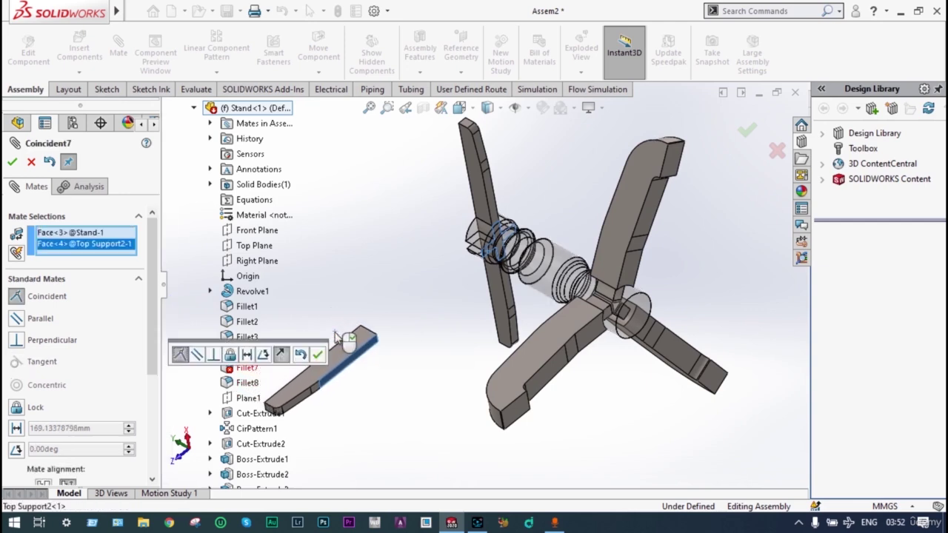
{"action": "left_click", "coordinate": [319, 354]}
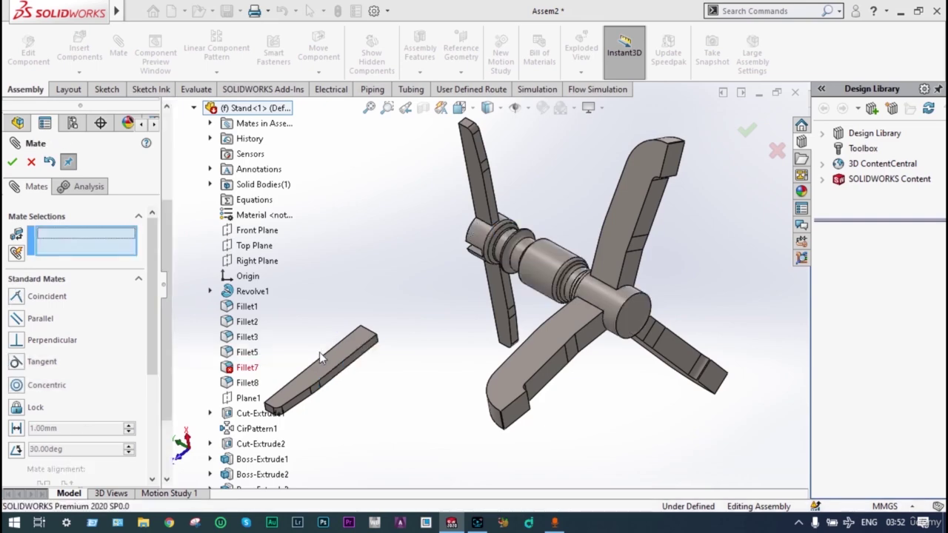
- Mate the short top support's inner end face coincident with the long top support's side face
{"action": "middle_click_drag", "start_coordinate": [323, 352], "coordinate": [472, 254]}
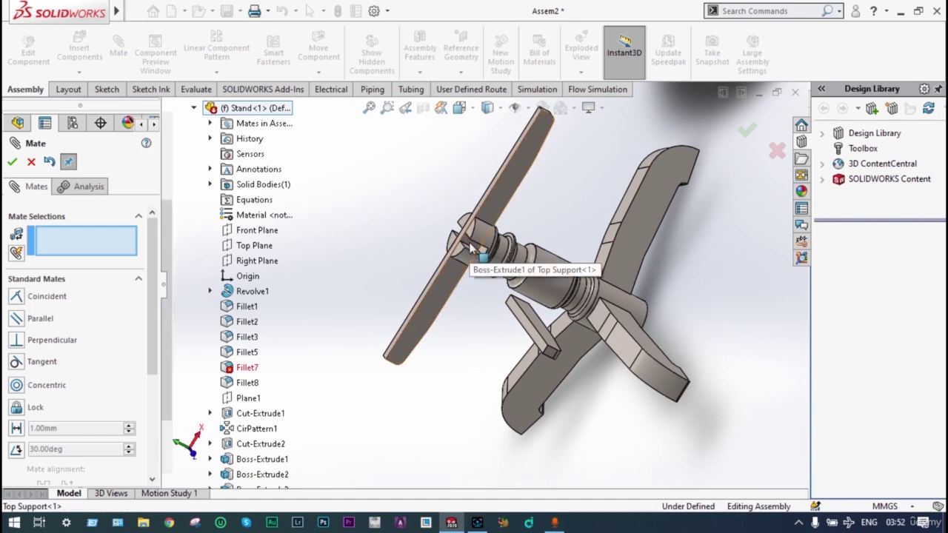
{"action": "left_click", "coordinate": [470, 248]}
{"action": "mouse_move", "coordinate": [494, 314]}
{"action": "middle_mouse_down"}
{"action": "mouse_move", "coordinate": [598, 307]}
{"action": "mouse_move", "coordinate": [619, 328]}
{"action": "mouse_move", "coordinate": [482, 307]}
{"action": "middle_mouse_up"}
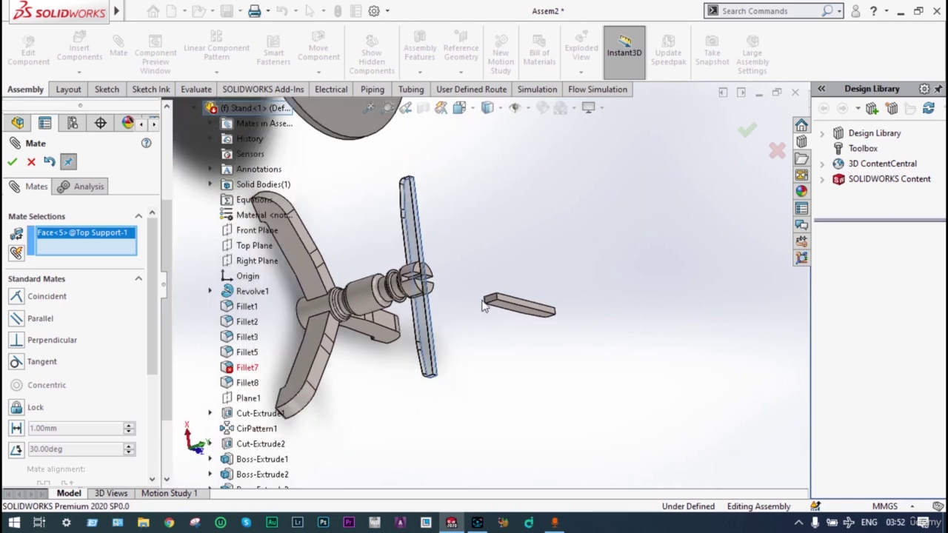
{"action": "left_click", "coordinate": [492, 302]}
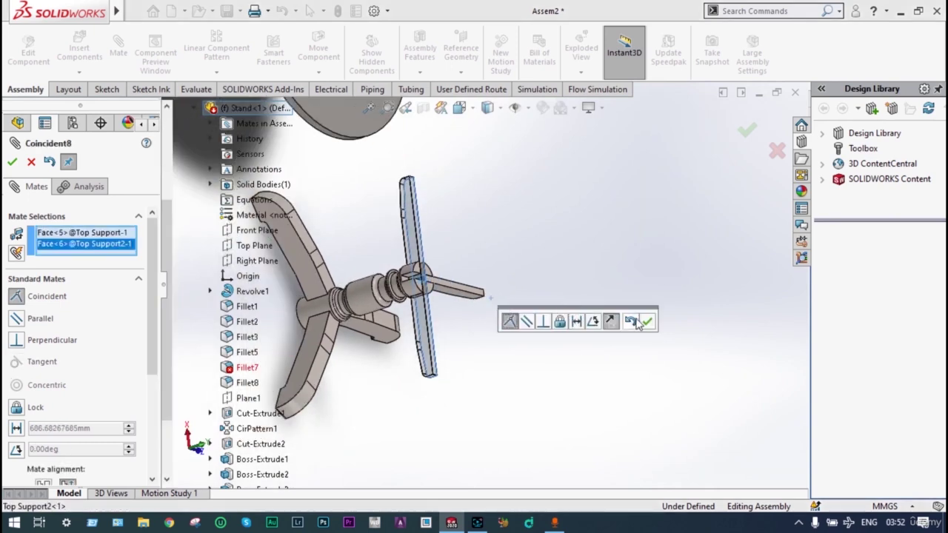
{"action": "left_click", "coordinate": [645, 323]}
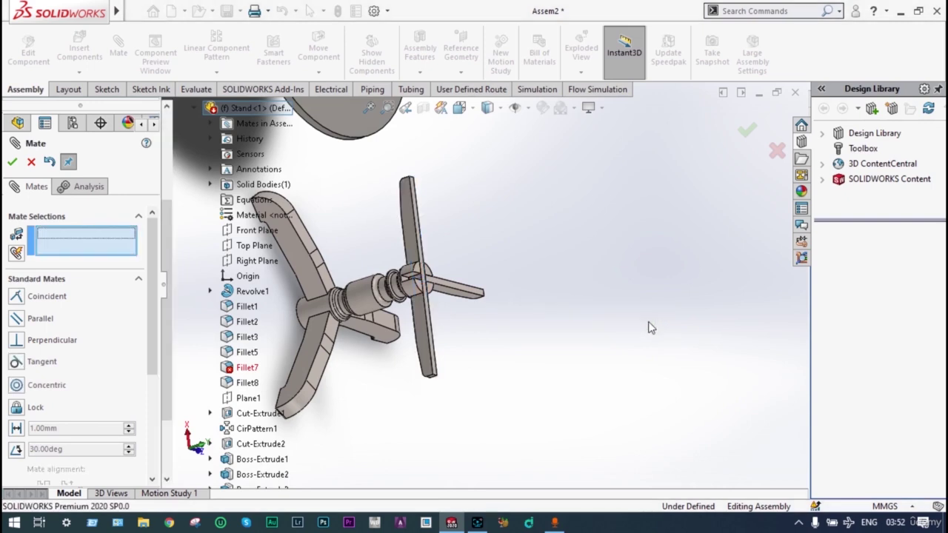
- Leave the Mate command and move the round top plate aside, clear of the space above the stand
{"action": "left_click_drag", "start_coordinate": [436, 281], "coordinate": [393, 150]}
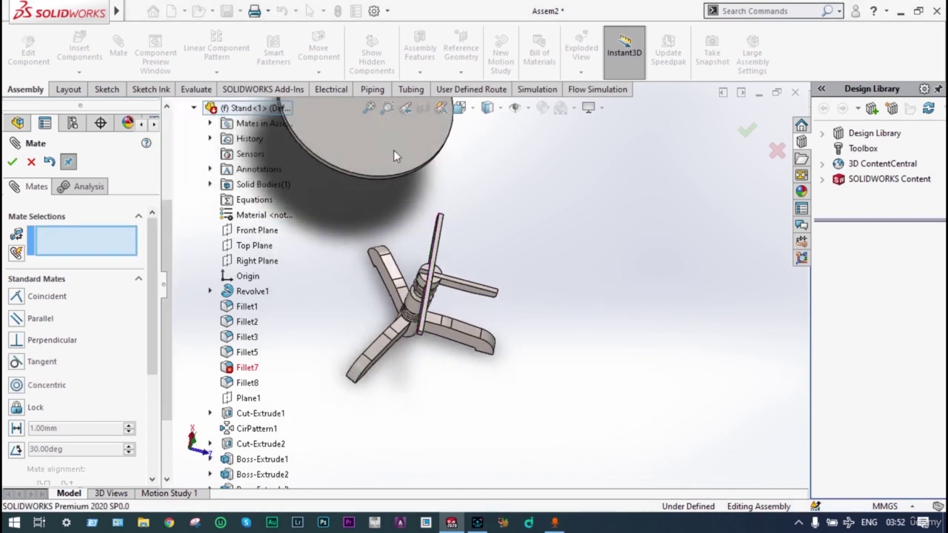
{"action": "left_click", "coordinate": [370, 108]}
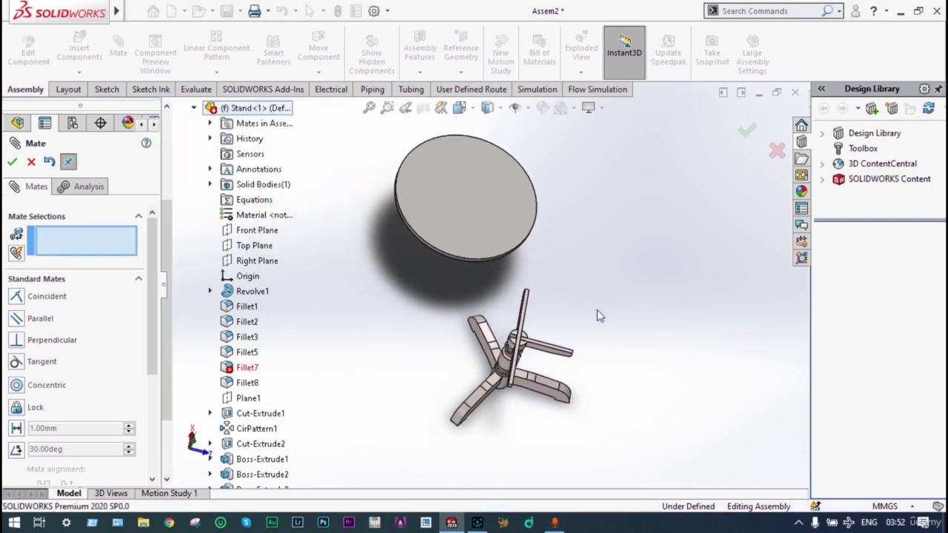
{"action": "mouse_move", "coordinate": [572, 298]}
{"action": "left_mouse_down"}
{"action": "mouse_move", "coordinate": [550, 321]}
{"action": "mouse_move", "coordinate": [469, 362]}
{"action": "left_mouse_up"}
{"action": "left_click", "coordinate": [386, 107]}
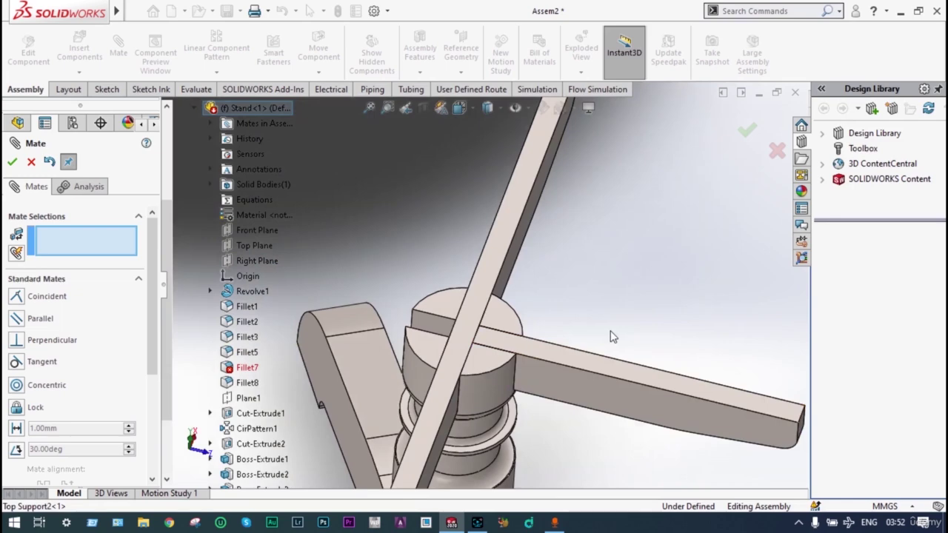
{"action": "scroll", "coordinate": [561, 299], "scroll_direction": "down", "scroll_amount": 2}
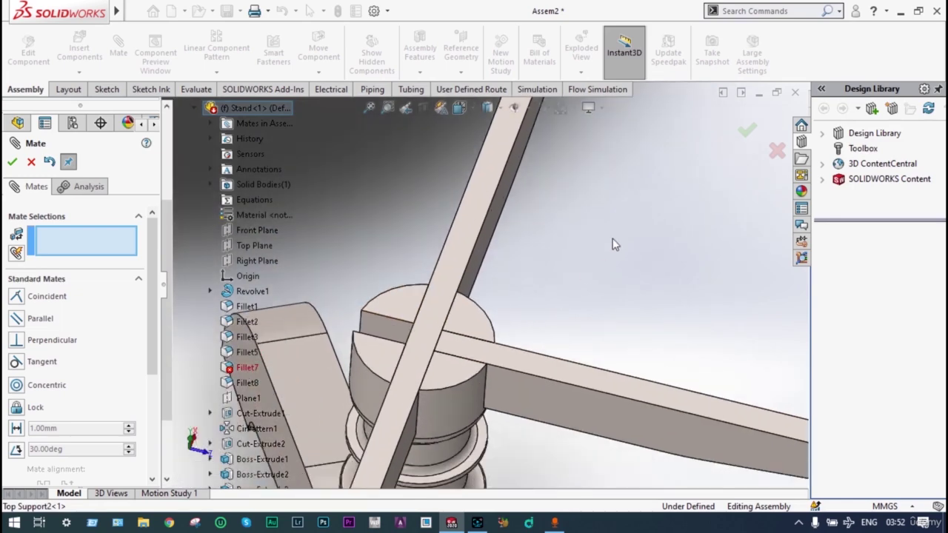
{"action": "left_click", "coordinate": [748, 133]}
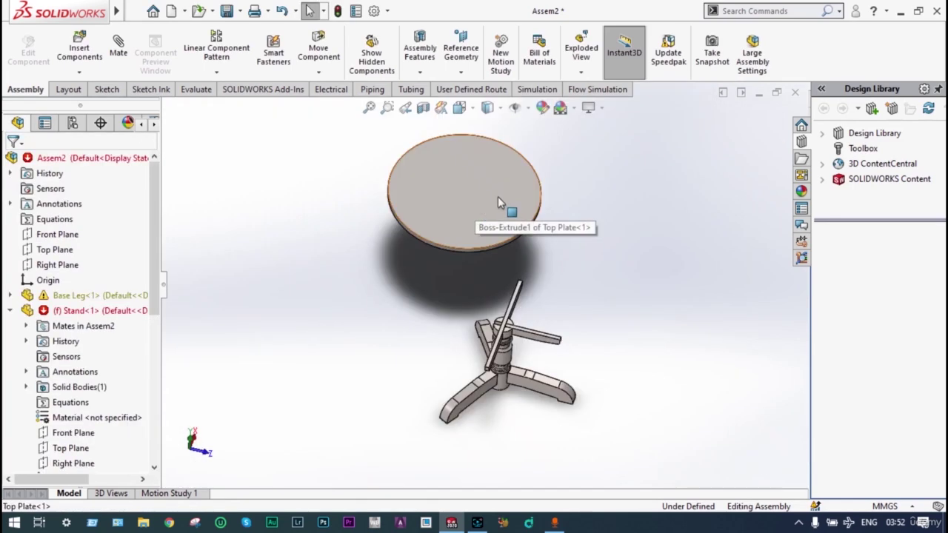
{"action": "left_click_drag", "start_coordinate": [508, 203], "coordinate": [729, 191]}
{"action": "key", "text": "Escape"}
{"action": "left_click", "coordinate": [683, 303]}
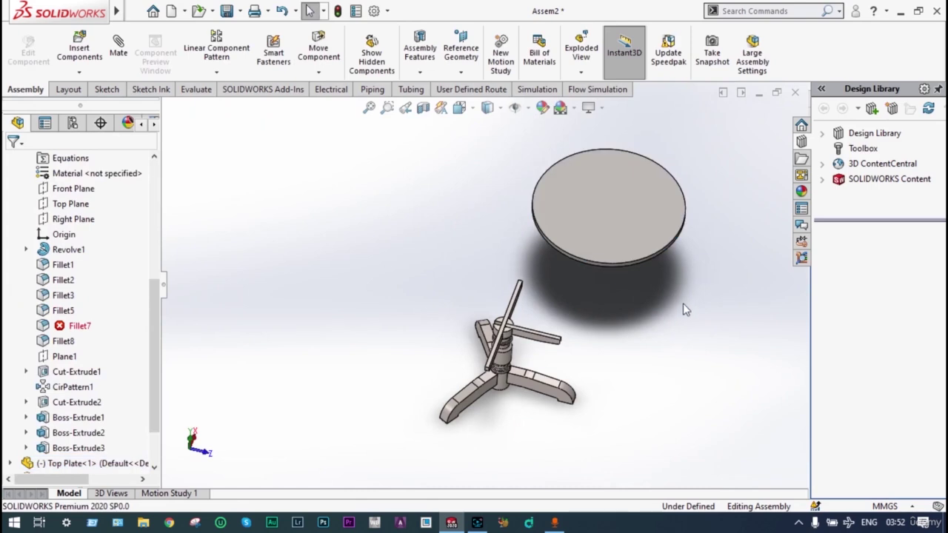
{"action": "middle_click_drag", "start_coordinate": [681, 304], "coordinate": [688, 292]}
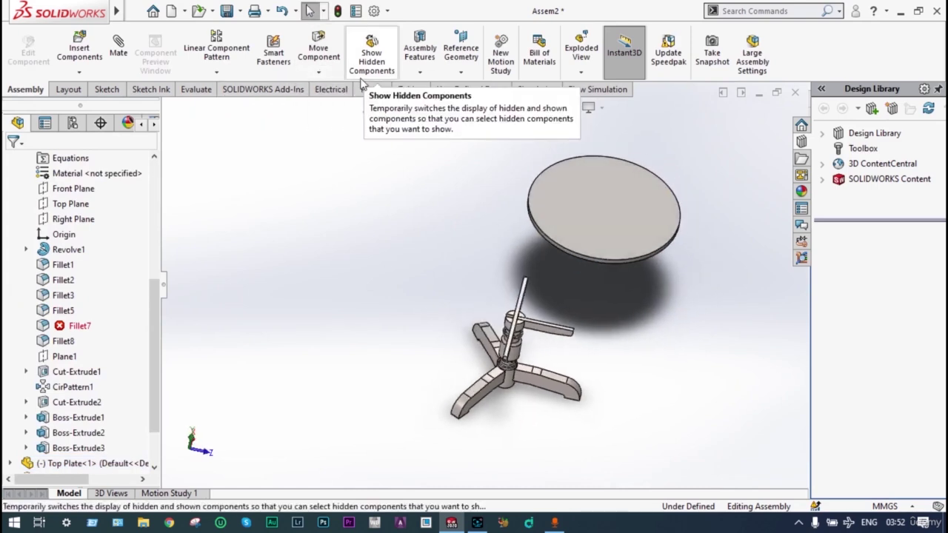
- Mirror the short top support about the stand's Front Plane to create the opposite support
{"action": "left_click", "coordinate": [215, 77]}
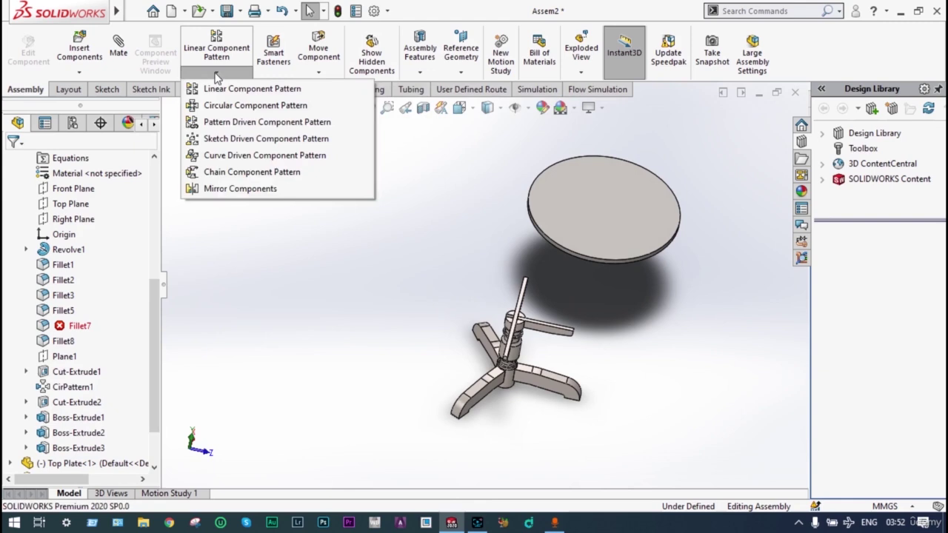
{"action": "left_click", "coordinate": [234, 191]}
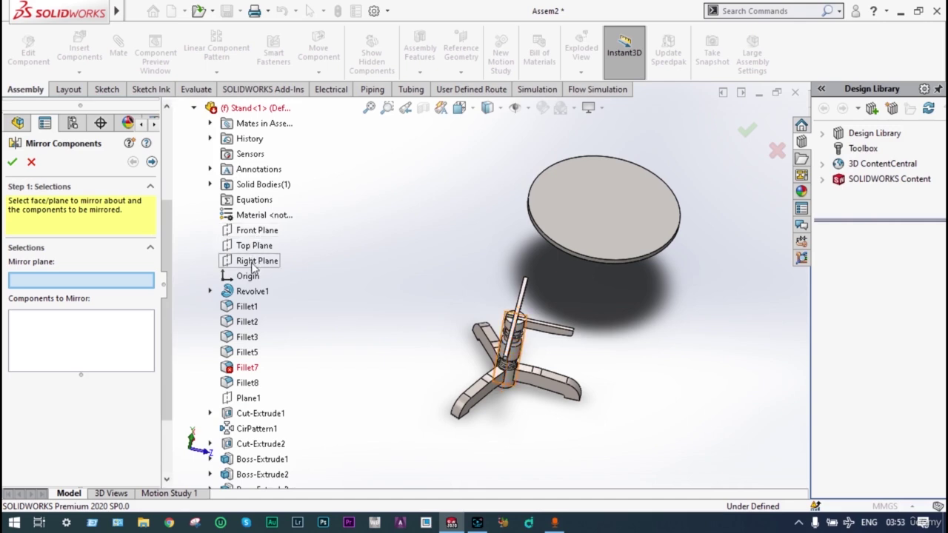
{"action": "left_click", "coordinate": [254, 231]}
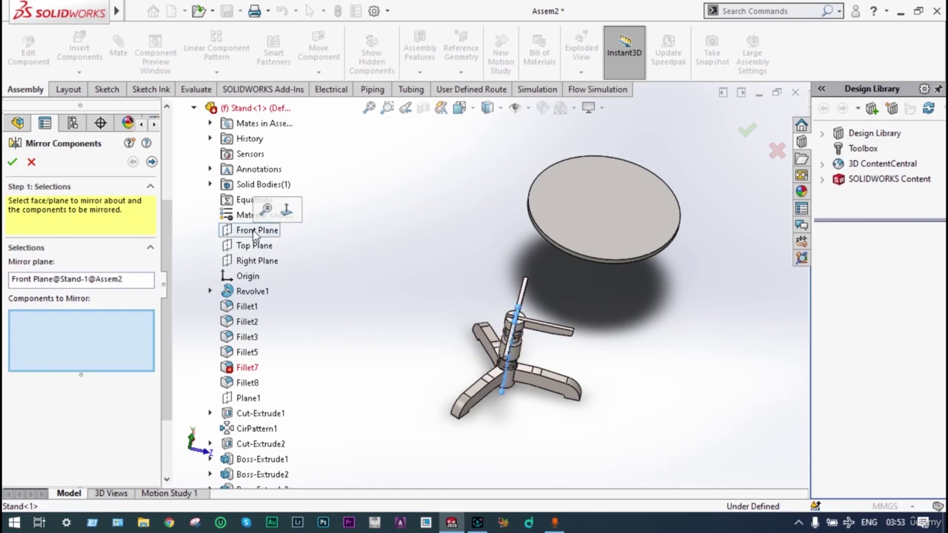
{"action": "left_click", "coordinate": [561, 334]}
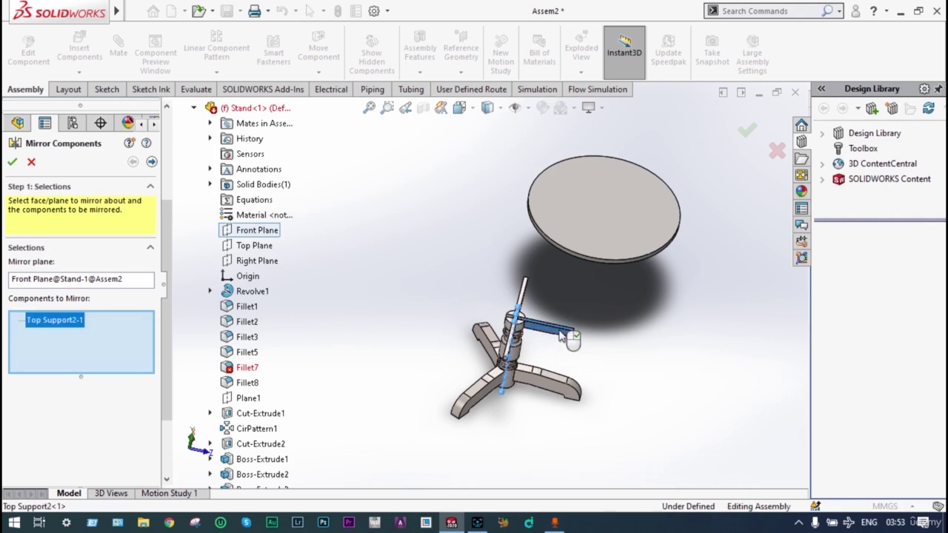
{"action": "left_click", "coordinate": [12, 164]}
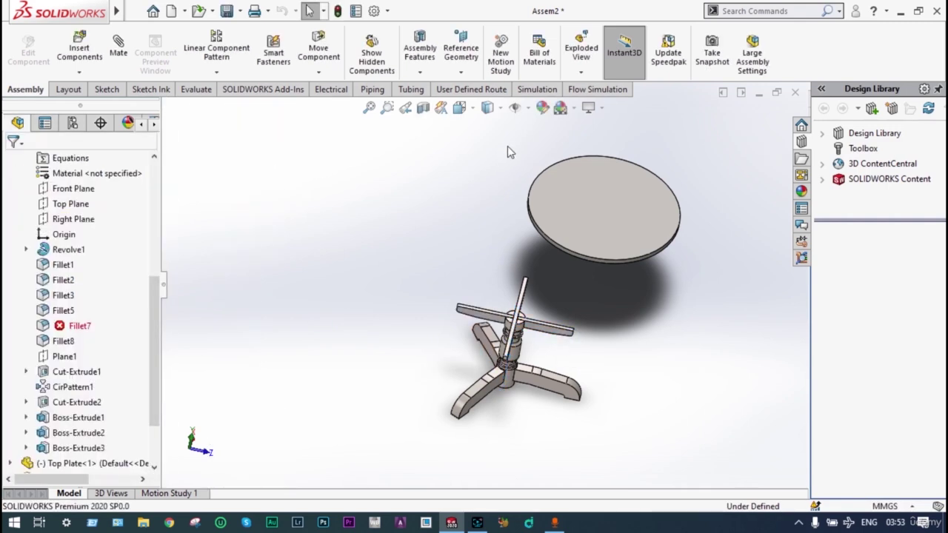
- Mate the round top plate's underside coincident with the stand's flat top face between the supports
{"action": "middle_click_drag", "start_coordinate": [498, 259], "coordinate": [510, 226]}
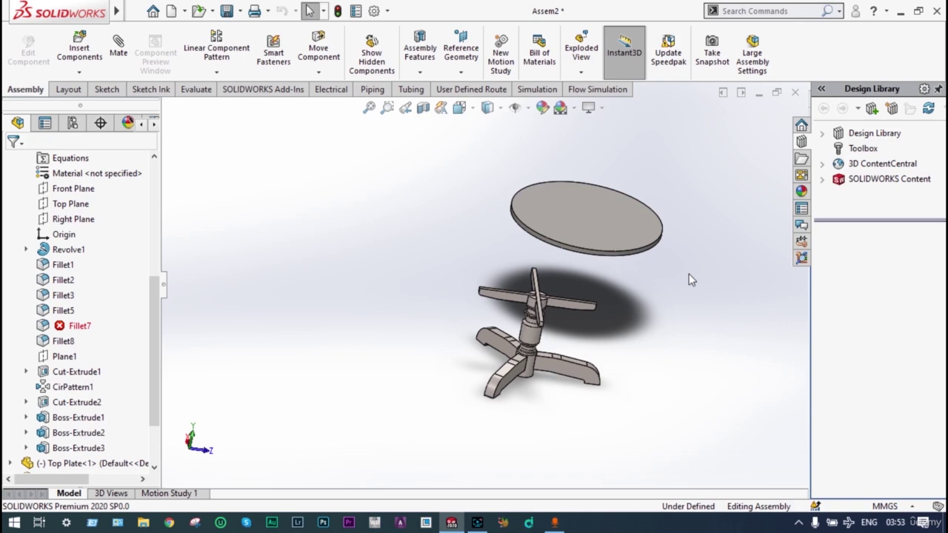
{"action": "middle_click_drag", "start_coordinate": [691, 279], "coordinate": [708, 242]}
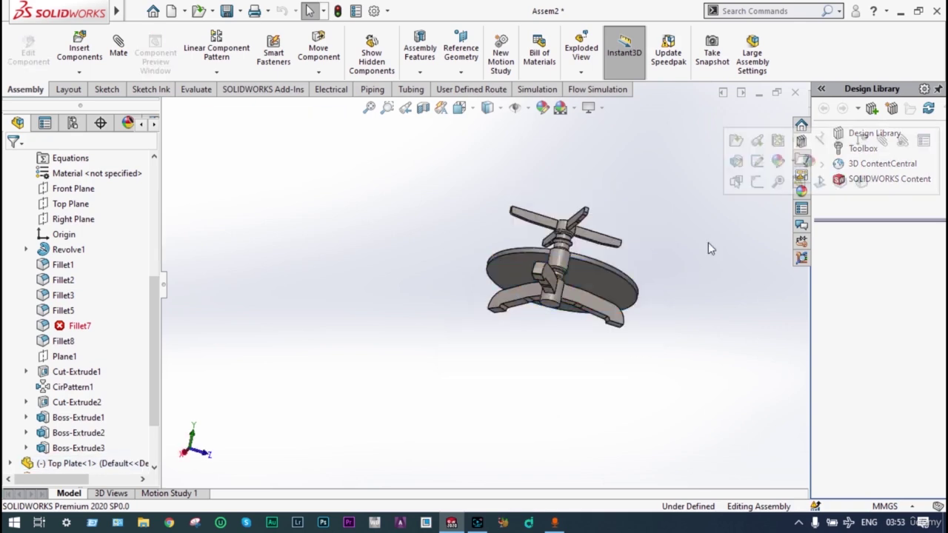
{"action": "left_click", "coordinate": [118, 48]}
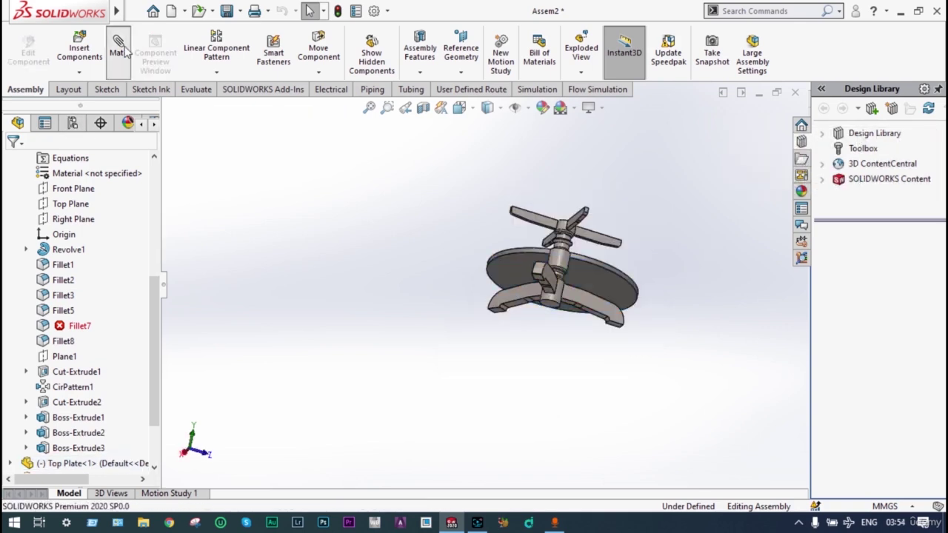
{"action": "left_click", "coordinate": [602, 291]}
{"action": "middle_click_drag", "start_coordinate": [674, 228], "coordinate": [524, 328]}
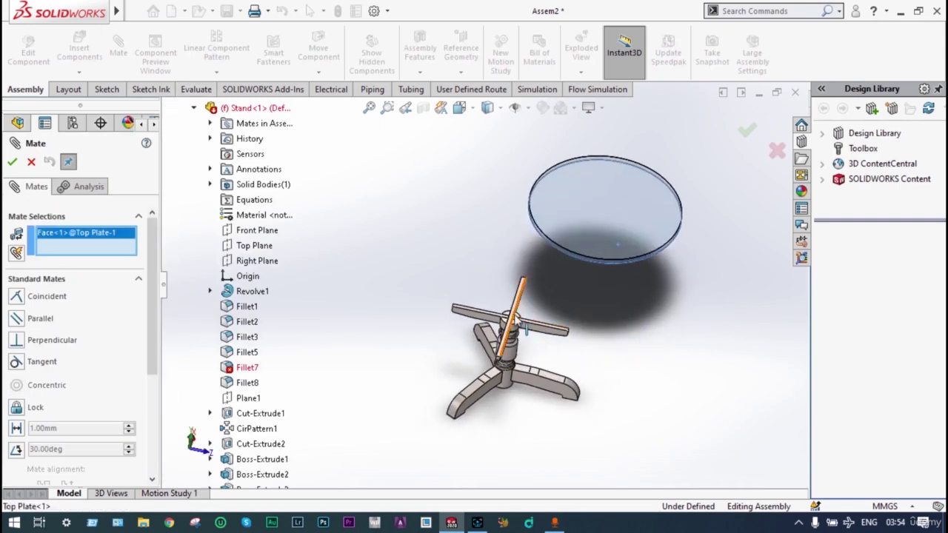
{"action": "left_click", "coordinate": [386, 107]}
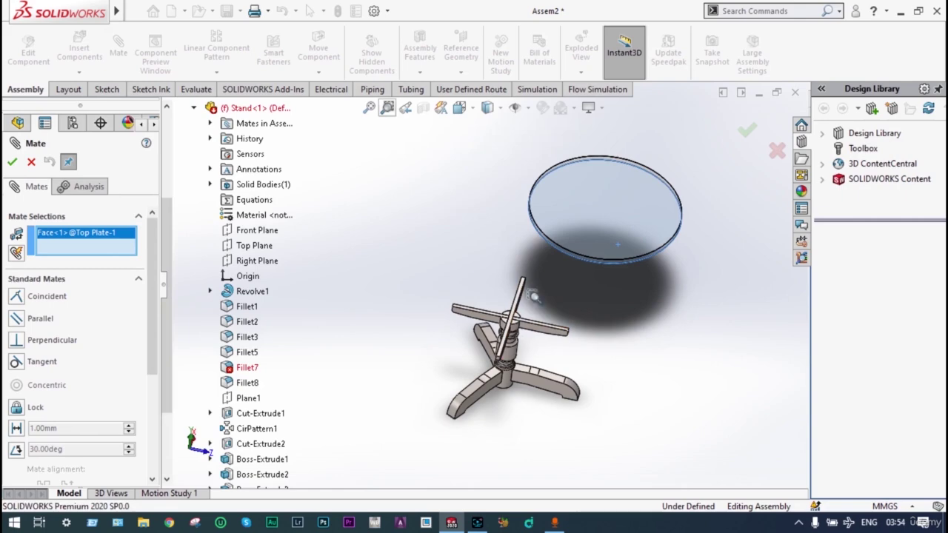
{"action": "left_click_drag", "start_coordinate": [533, 296], "coordinate": [473, 335]}
{"action": "left_click", "coordinate": [388, 108]}
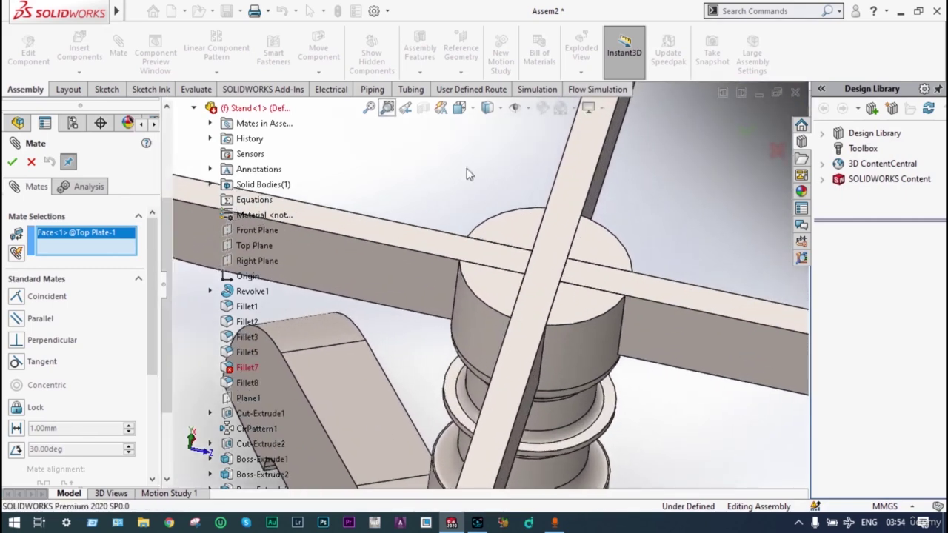
{"action": "left_click", "coordinate": [592, 254]}
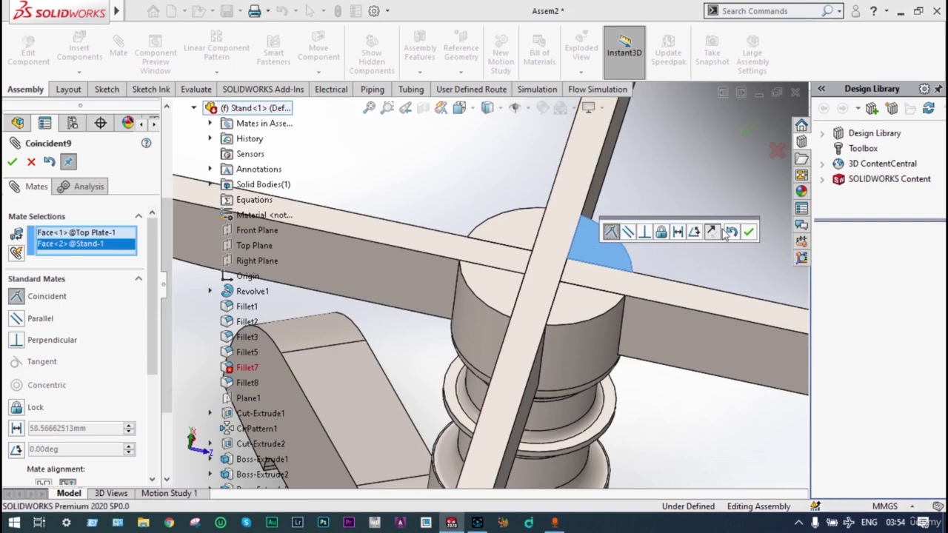
{"action": "left_click", "coordinate": [748, 233]}
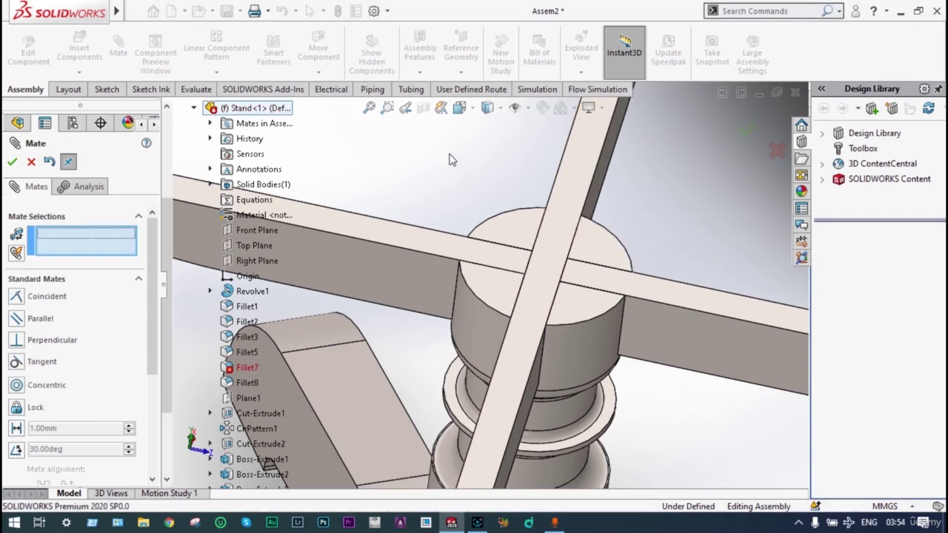
- Add a coincident mate between the stand's Front Plane and the top plate's Front Plane
{"action": "left_click", "coordinate": [369, 108]}
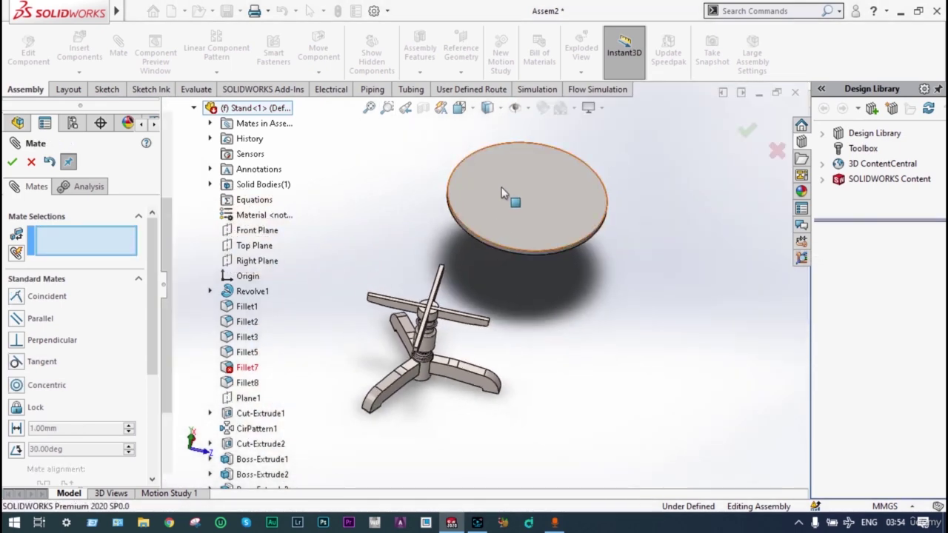
{"action": "middle_click_drag", "start_coordinate": [568, 254], "coordinate": [624, 232]}
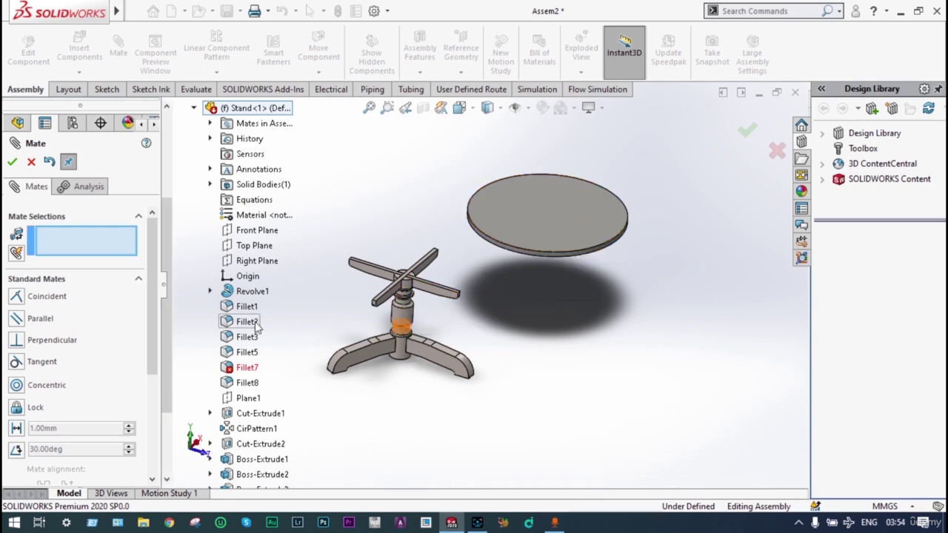
{"action": "left_click", "coordinate": [260, 231]}
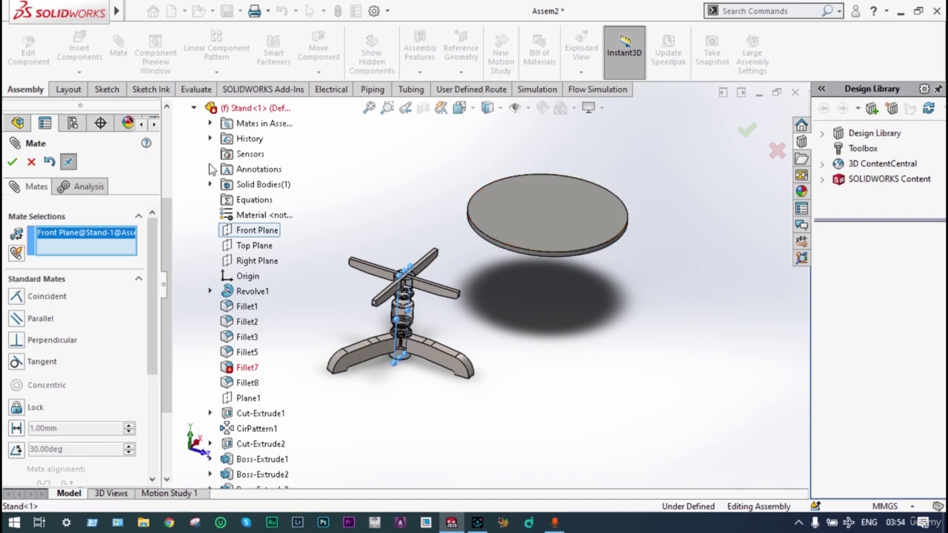
{"action": "left_click", "coordinate": [194, 109]}
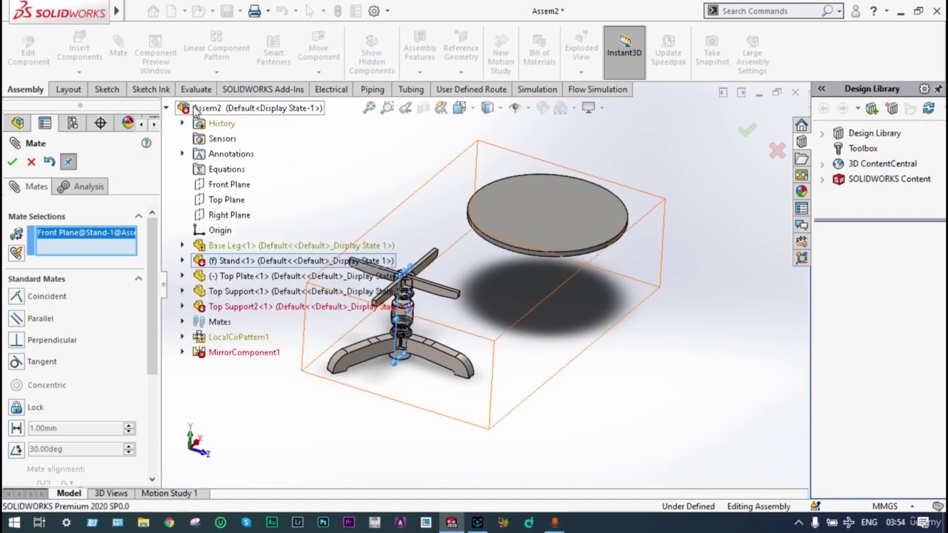
{"action": "left_click", "coordinate": [182, 276]}
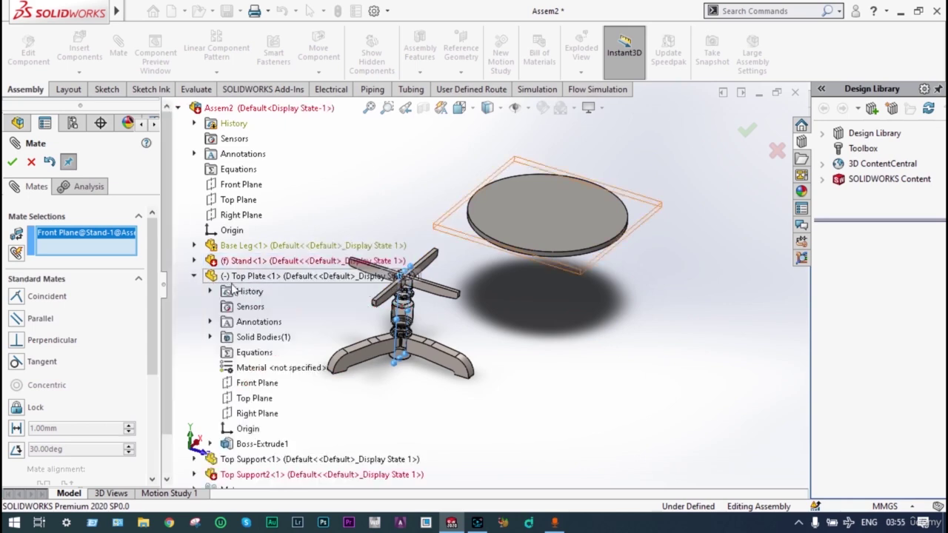
{"action": "left_click", "coordinate": [248, 387]}
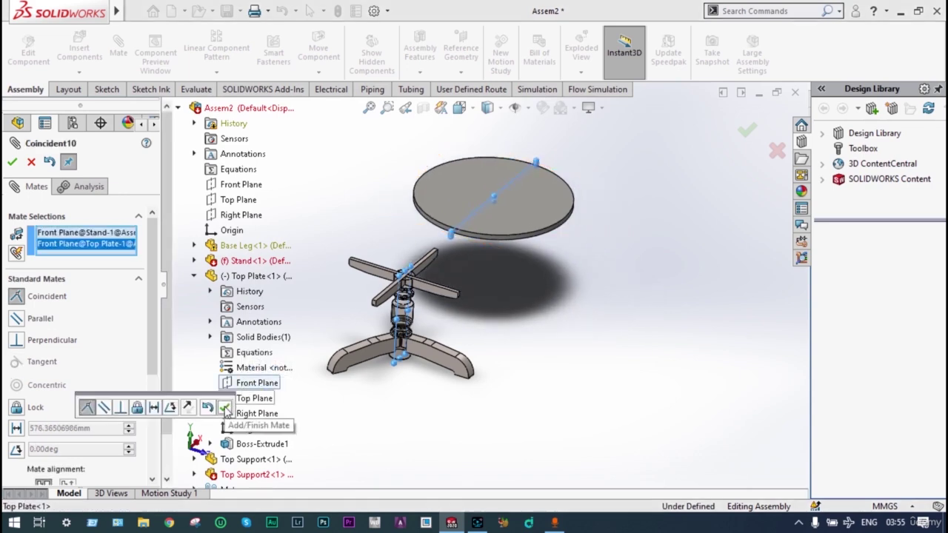
{"action": "left_click", "coordinate": [225, 409]}
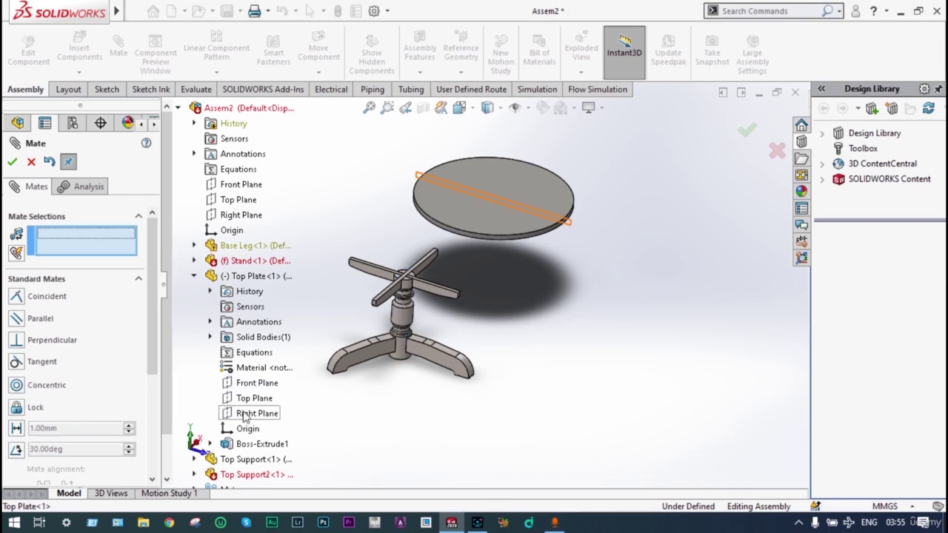
- Mate the top plate's Right Plane coincident with the stand's Right Plane and leave the Mate command
{"action": "left_click", "coordinate": [244, 415]}
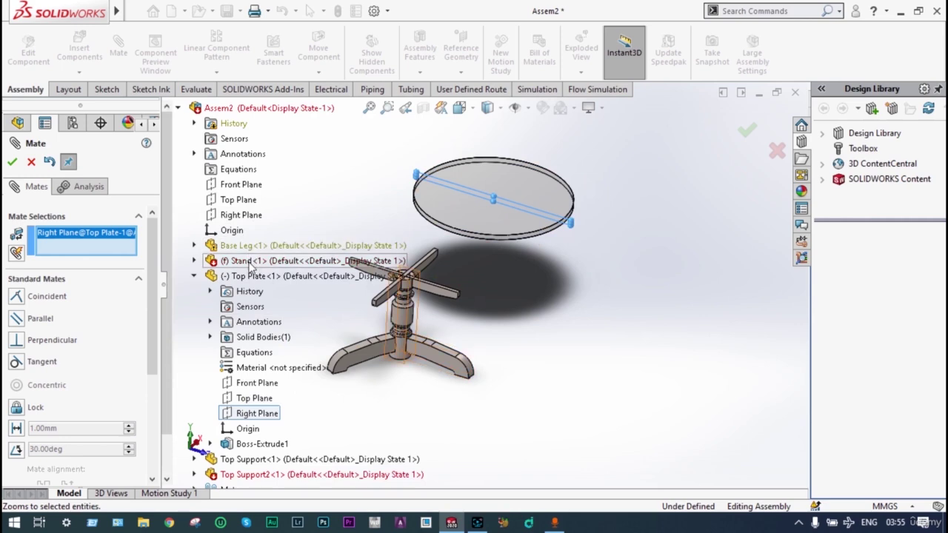
{"action": "left_click", "coordinate": [195, 261]}
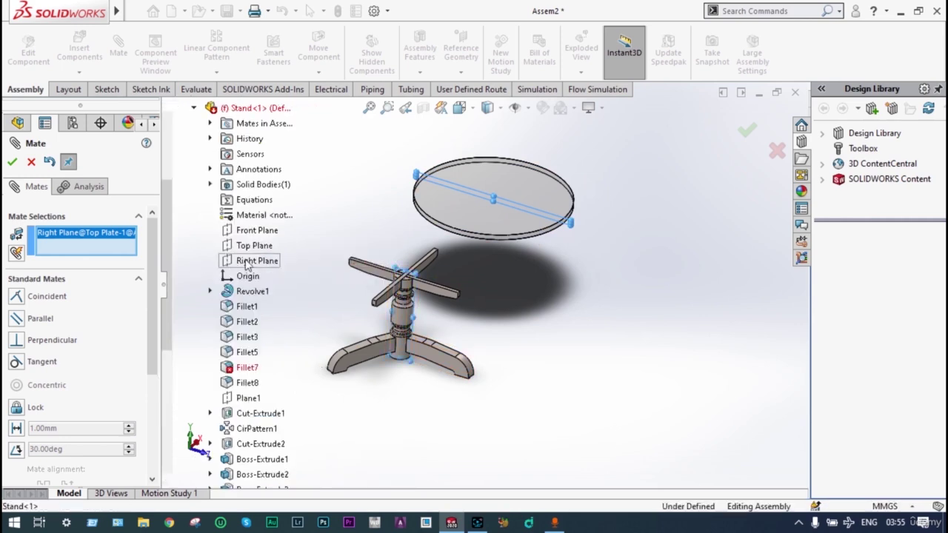
{"action": "left_click", "coordinate": [247, 262]}
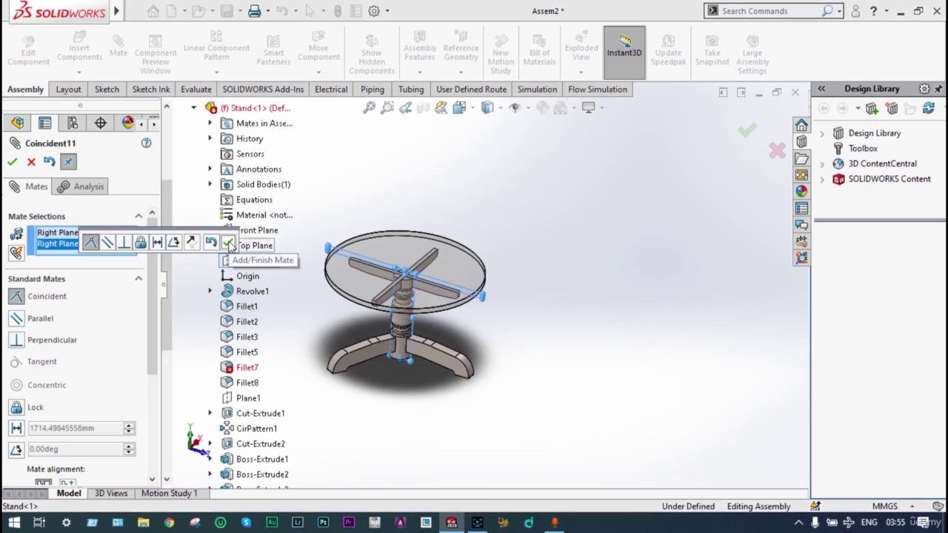
{"action": "left_click", "coordinate": [228, 243]}
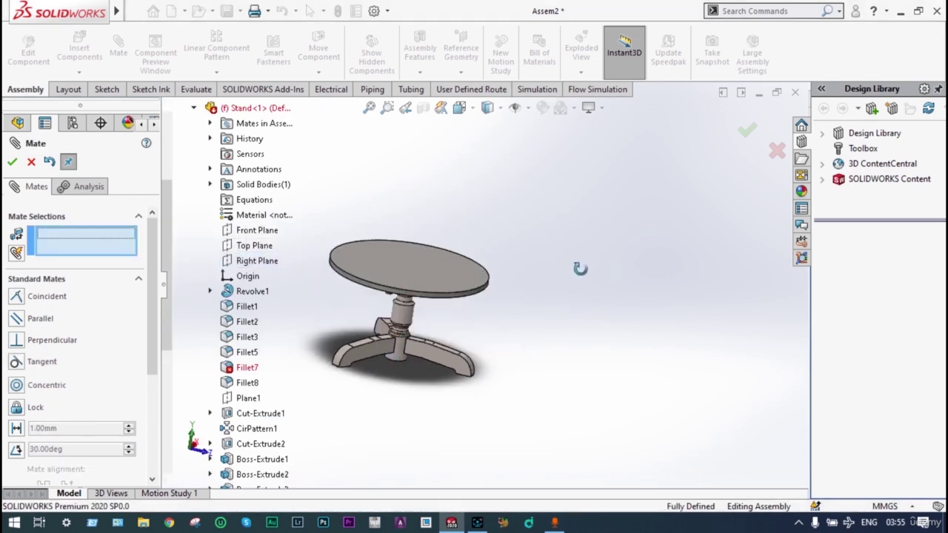
{"action": "left_click", "coordinate": [369, 109]}
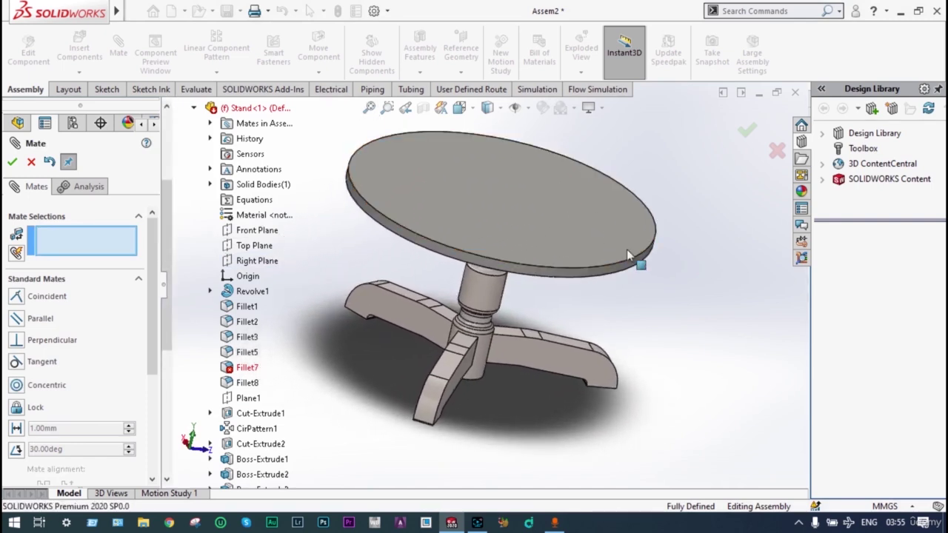
{"action": "middle_click_drag", "start_coordinate": [666, 274], "coordinate": [569, 252]}
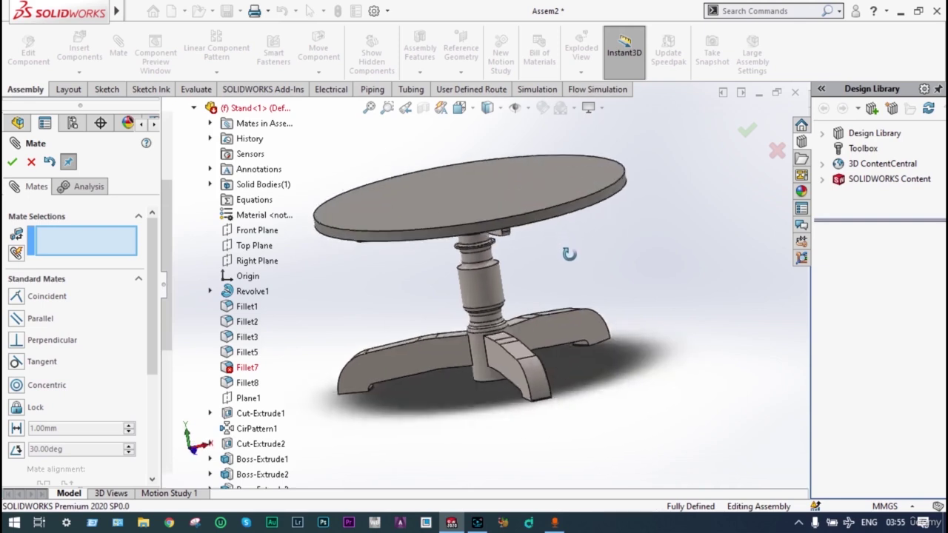
{"action": "left_click", "coordinate": [746, 131]}
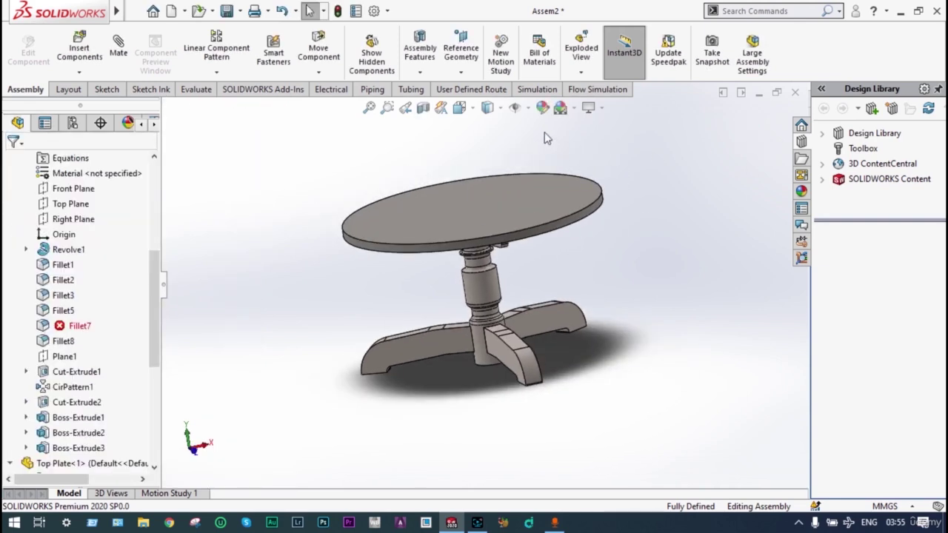
- Apply the Plain White scene as the background of the table assembly
{"action": "left_click", "coordinate": [574, 108]}
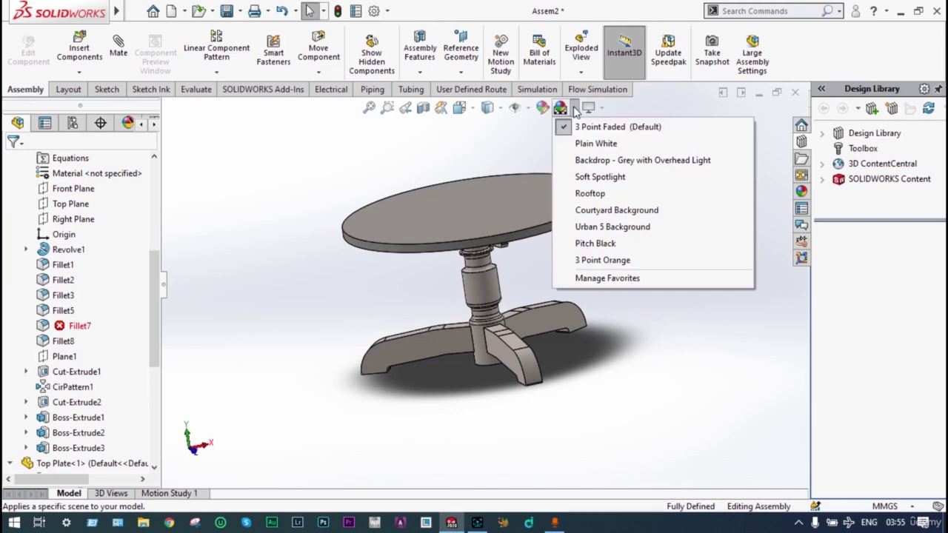
{"action": "left_click", "coordinate": [589, 143]}
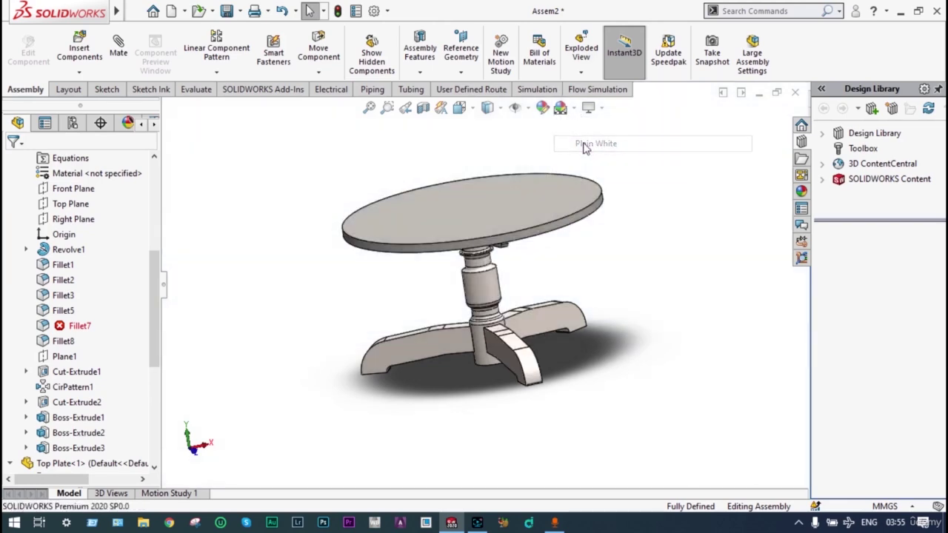
{"action": "middle_click_drag", "start_coordinate": [605, 208], "coordinate": [673, 201]}
{"action": "scroll", "coordinate": [673, 201], "scroll_direction": "up", "scroll_amount": 5}
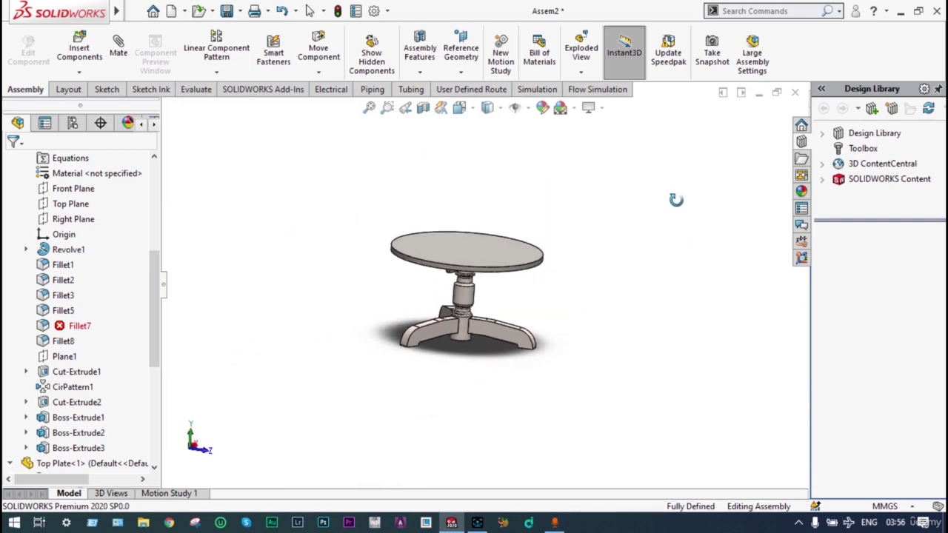
{"action": "left_click", "coordinate": [368, 108]}
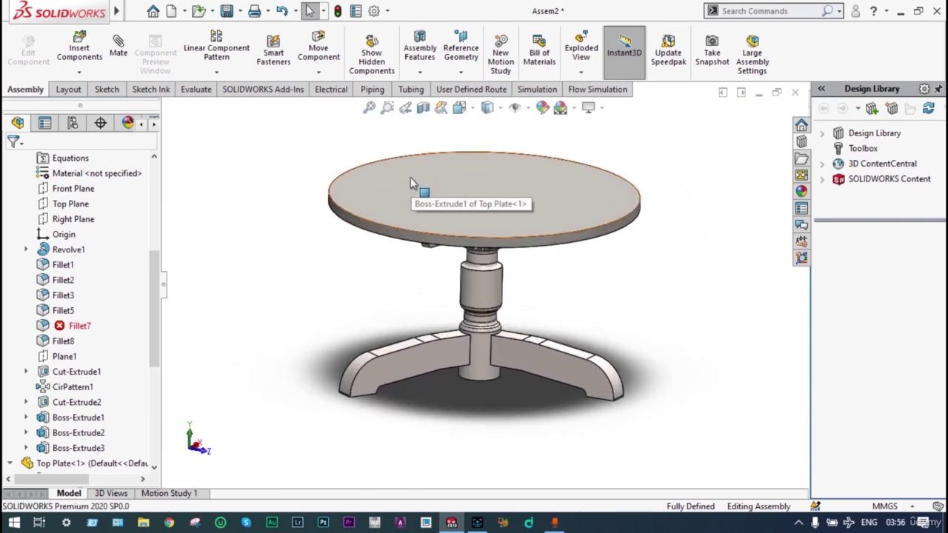
- Create a new static simulation study named Static 1 for the table assembly
{"action": "left_click", "coordinate": [539, 89]}
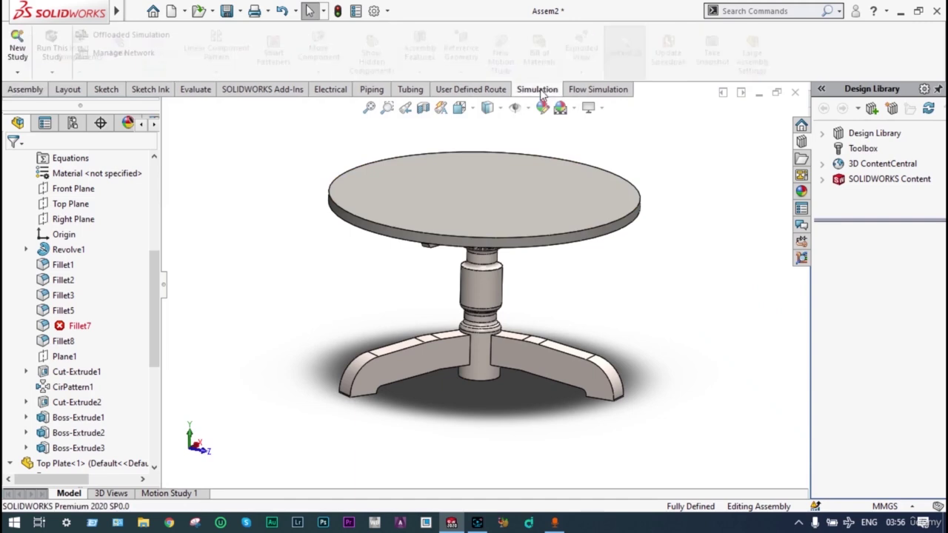
{"action": "left_click", "coordinate": [17, 73]}
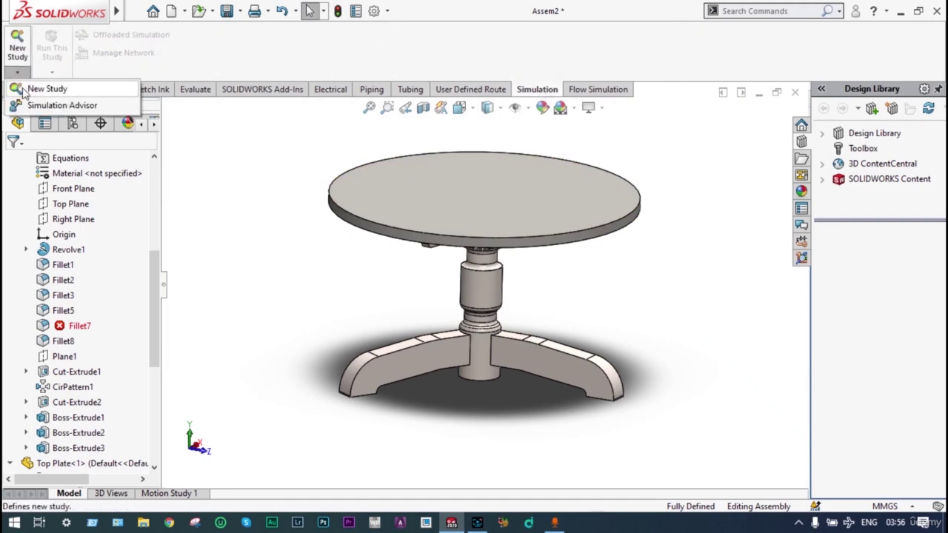
{"action": "left_click", "coordinate": [27, 89]}
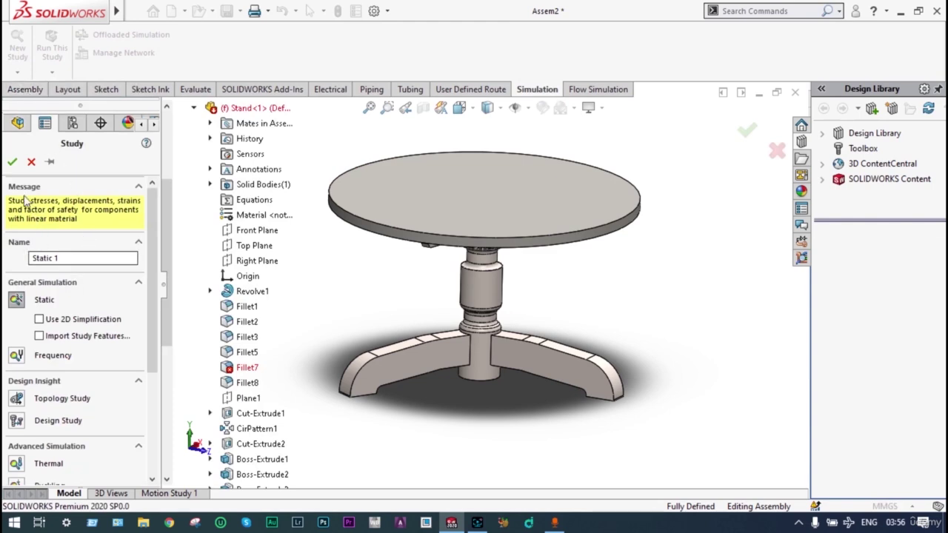
{"action": "left_click", "coordinate": [12, 161]}
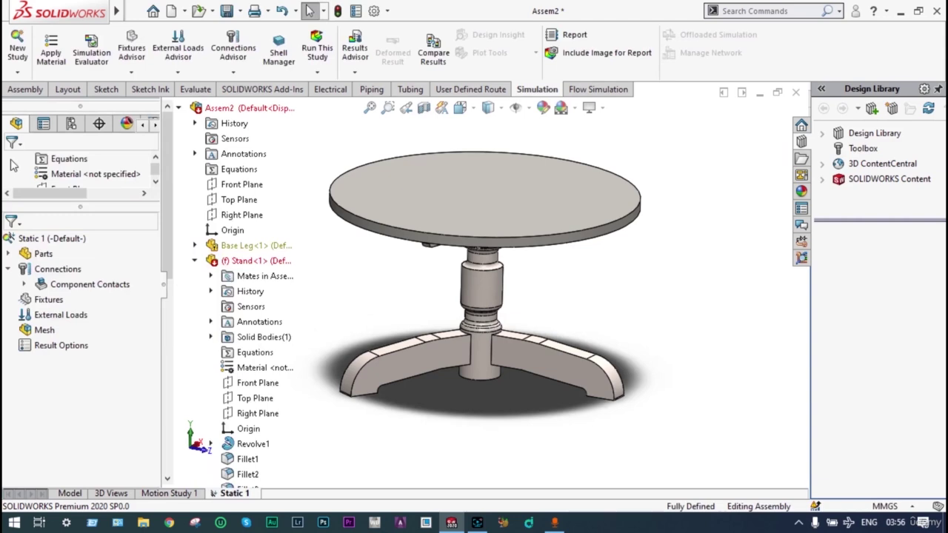
- Apply the ASTM A36 Steel material to all parts of the static study
{"action": "right_click", "coordinate": [31, 258]}
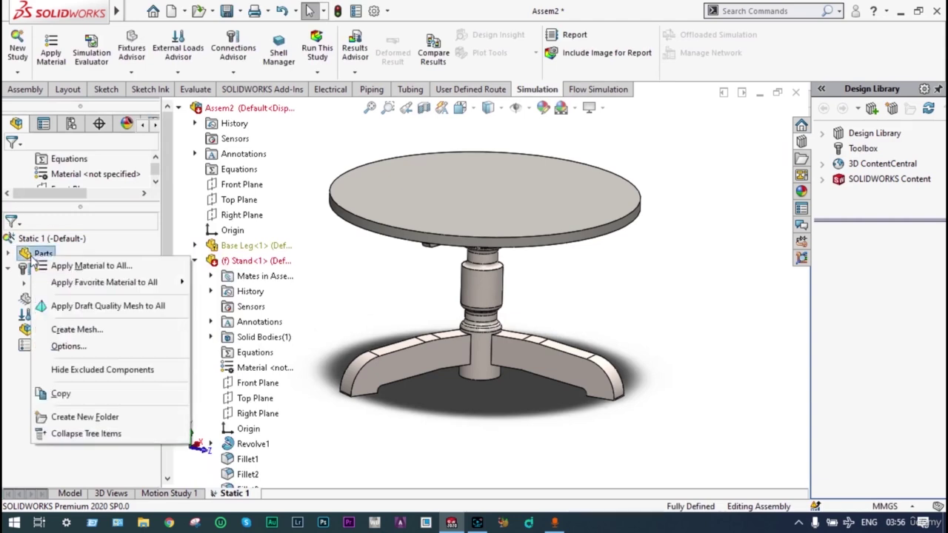
{"action": "left_click", "coordinate": [83, 268]}
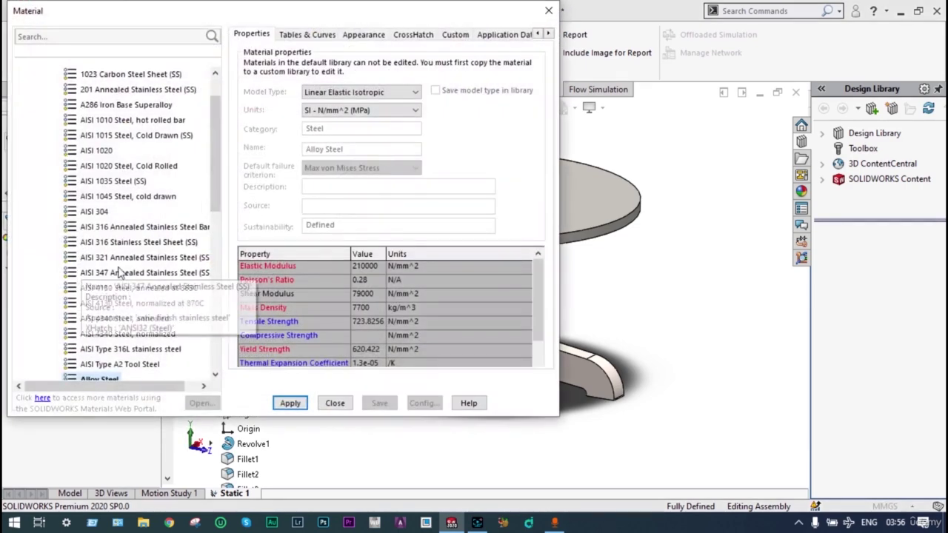
{"action": "left_click", "coordinate": [215, 374]}
{"action": "left_click", "coordinate": [215, 374]}
{"action": "left_click", "coordinate": [216, 374]}
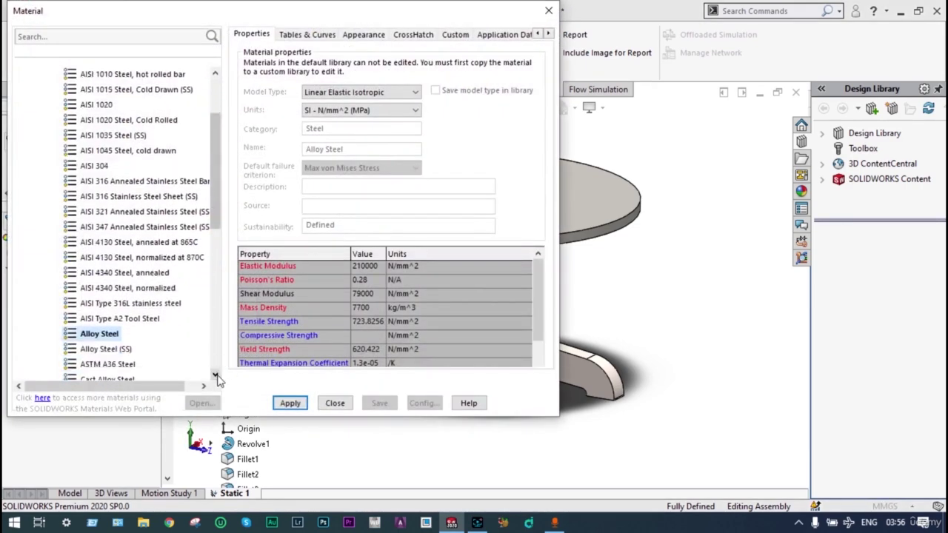
{"action": "left_click", "coordinate": [123, 365]}
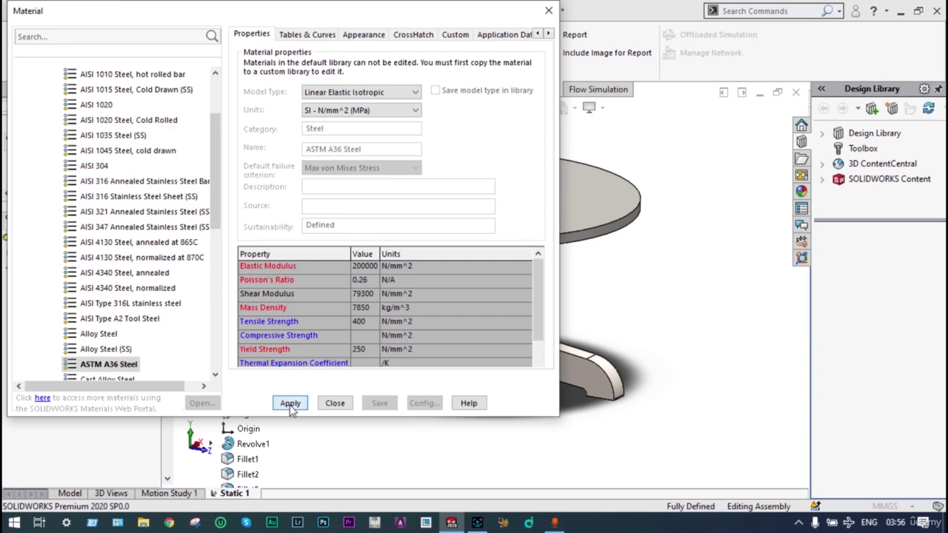
{"action": "left_click", "coordinate": [335, 407]}
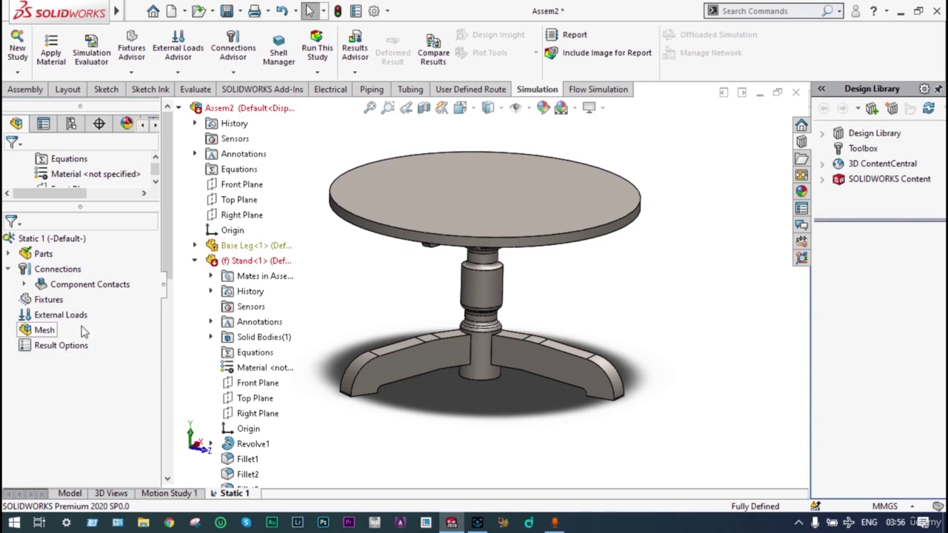
- Add a Fixed Geometry fixture to the stand's bottom face and the foot faces of the three base legs
{"action": "right_click", "coordinate": [54, 306]}
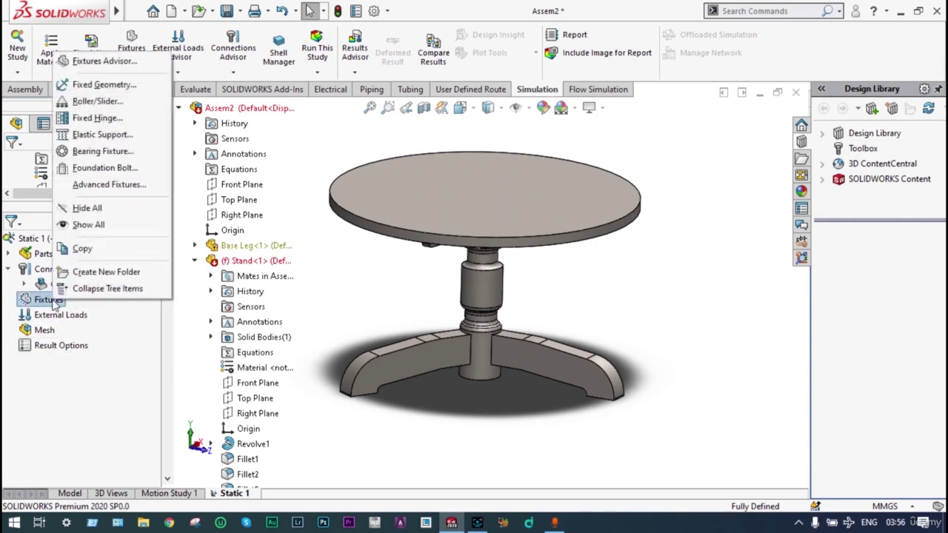
{"action": "left_click", "coordinate": [103, 85]}
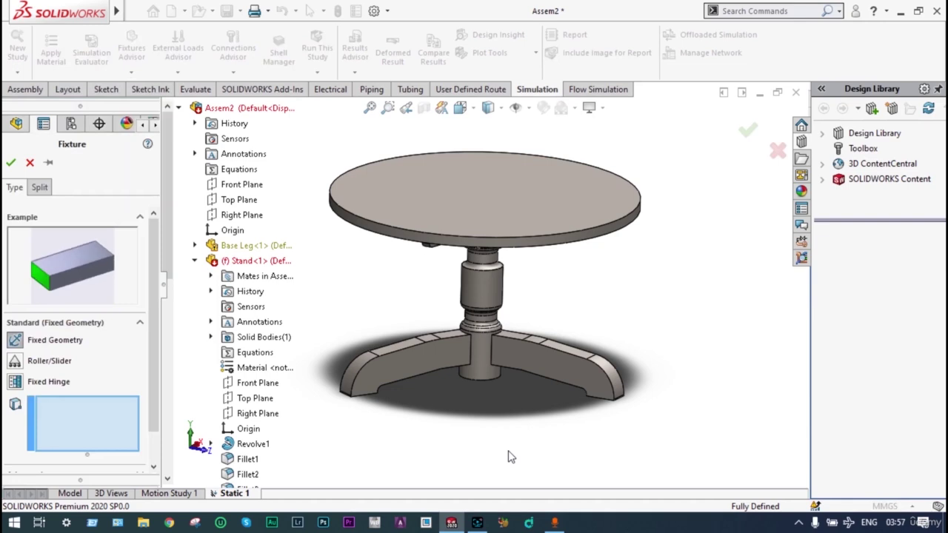
{"action": "middle_click_drag", "start_coordinate": [508, 451], "coordinate": [518, 294]}
{"action": "left_click", "coordinate": [508, 315]}
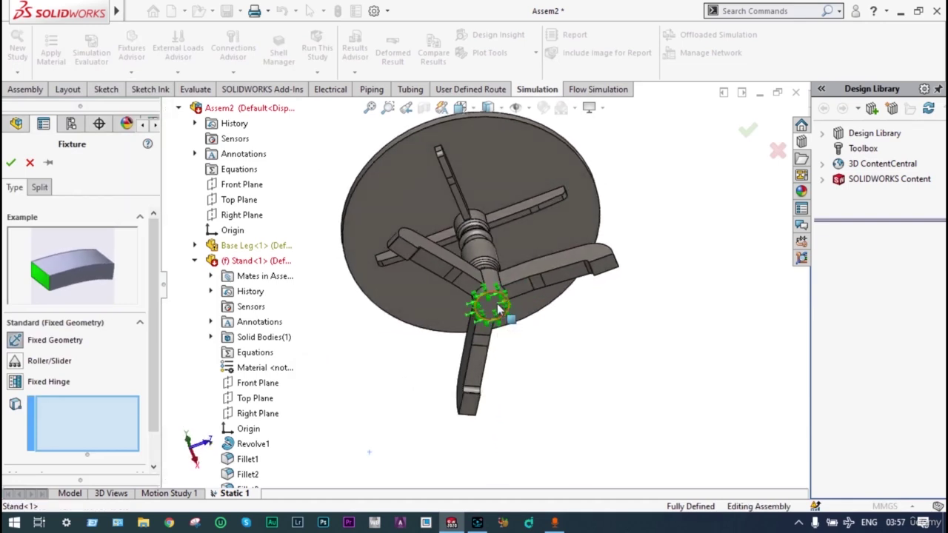
{"action": "left_click", "coordinate": [601, 263]}
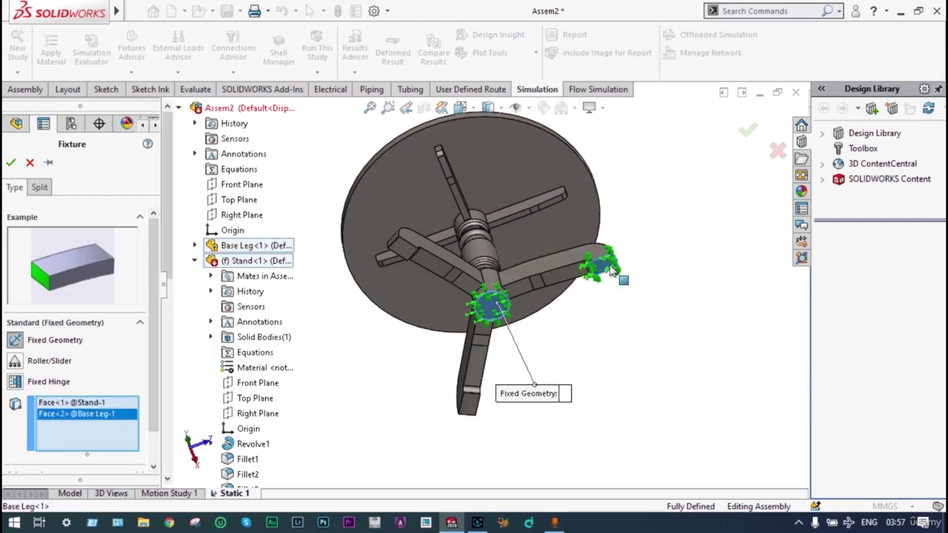
{"action": "left_click", "coordinate": [403, 253]}
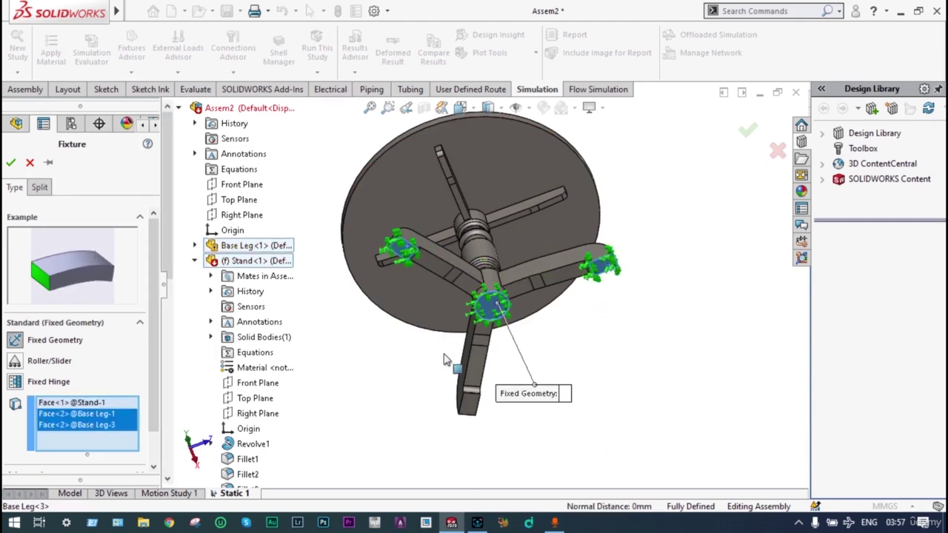
{"action": "left_click", "coordinate": [468, 402]}
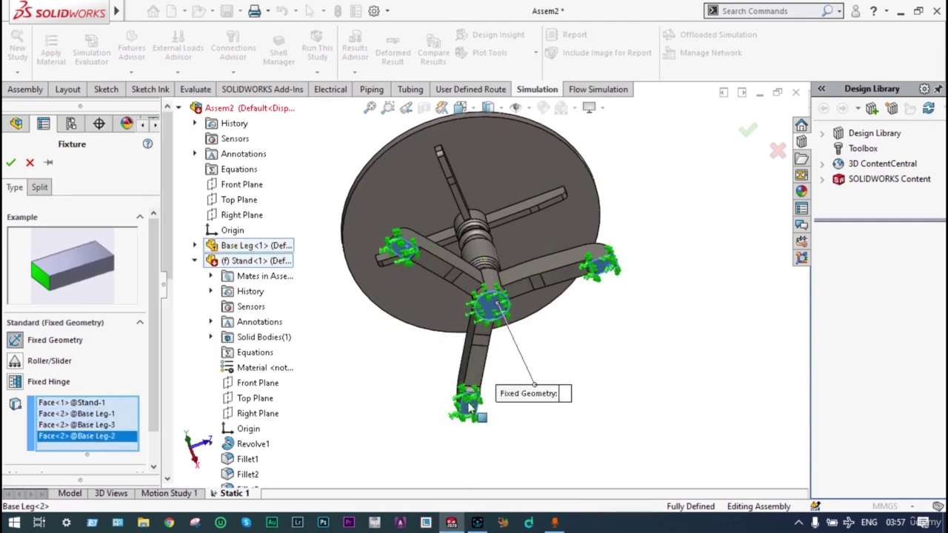
{"action": "left_click", "coordinate": [11, 162]}
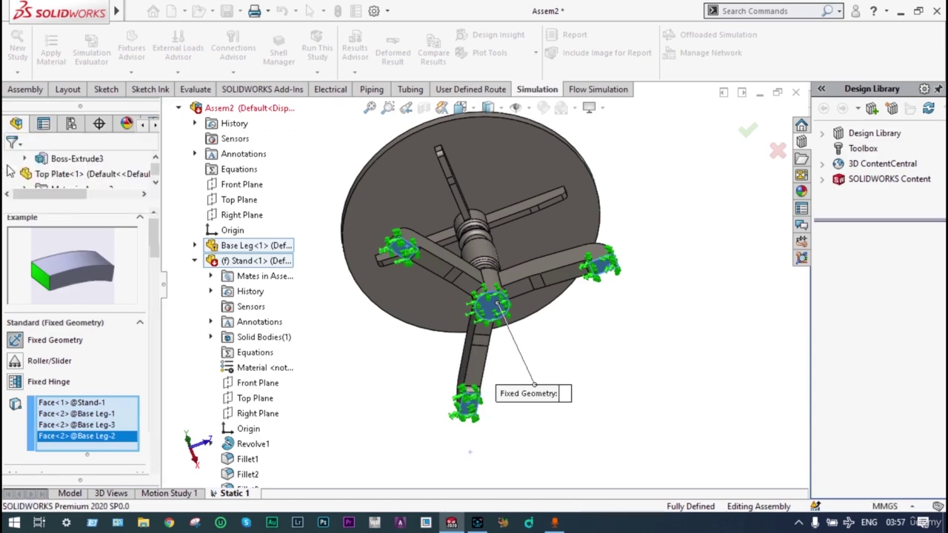
- Add an advanced On Cylindrical Faces fixture to the stand's wide middle cylinder with radial translation 0 mm and circumferential translation 0 rad
{"action": "middle_click_drag", "start_coordinate": [334, 292], "coordinate": [488, 309]}
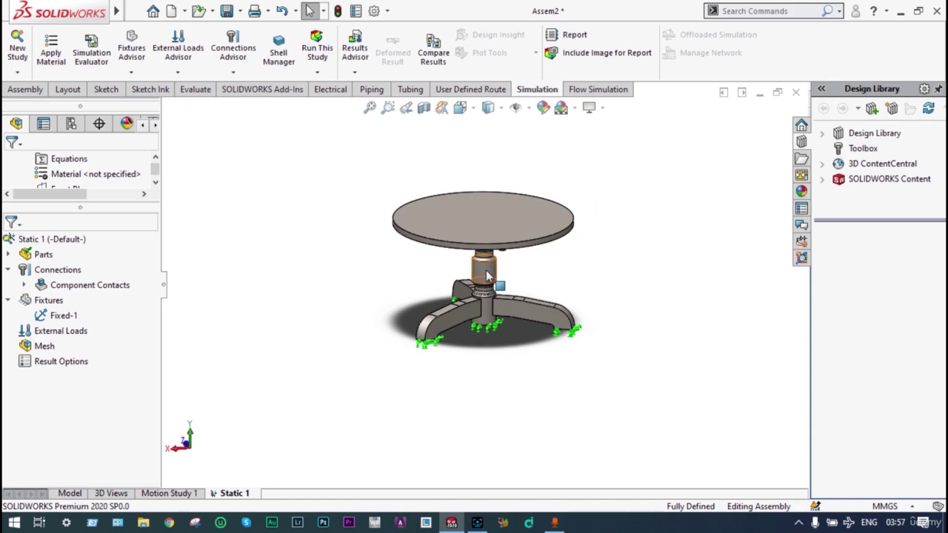
{"action": "left_click", "coordinate": [51, 302]}
{"action": "right_click", "coordinate": [57, 308]}
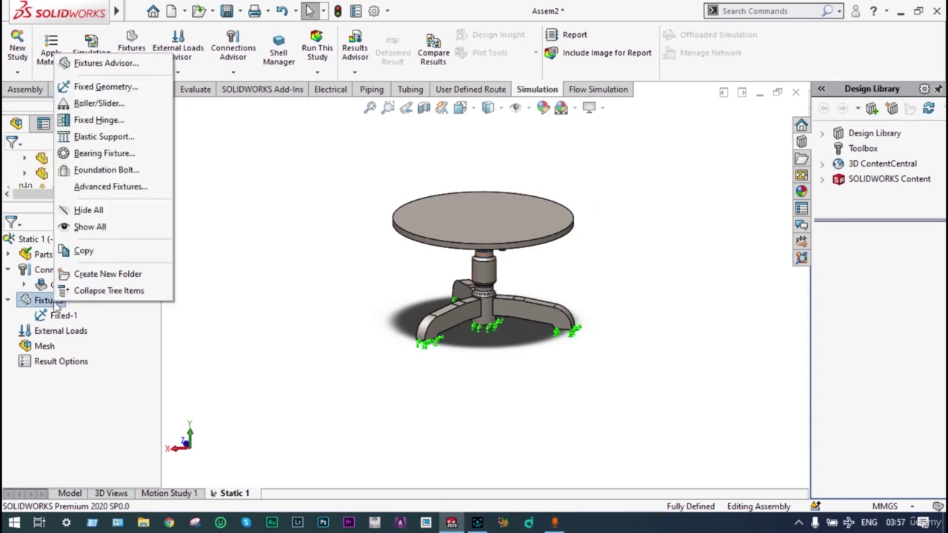
{"action": "left_click", "coordinate": [111, 186]}
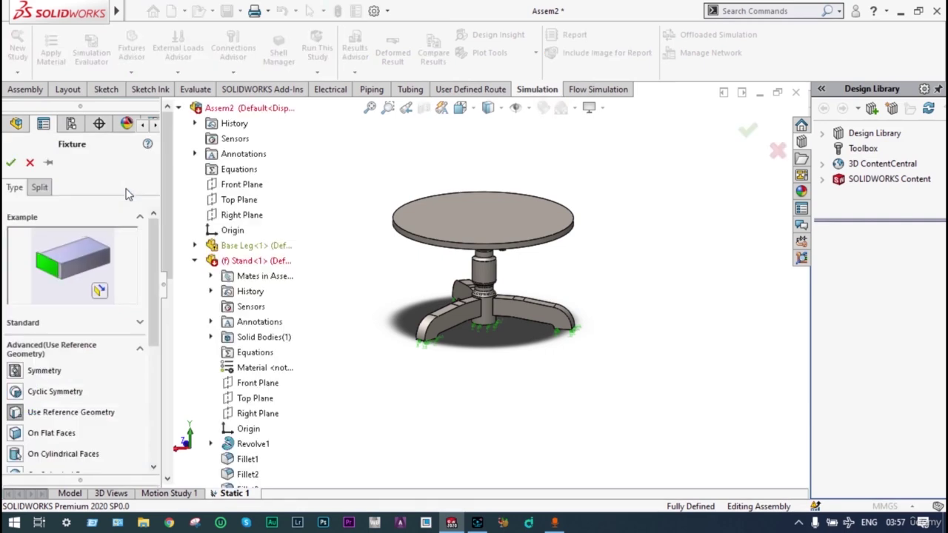
{"action": "left_click_drag", "start_coordinate": [151, 229], "coordinate": [156, 285]}
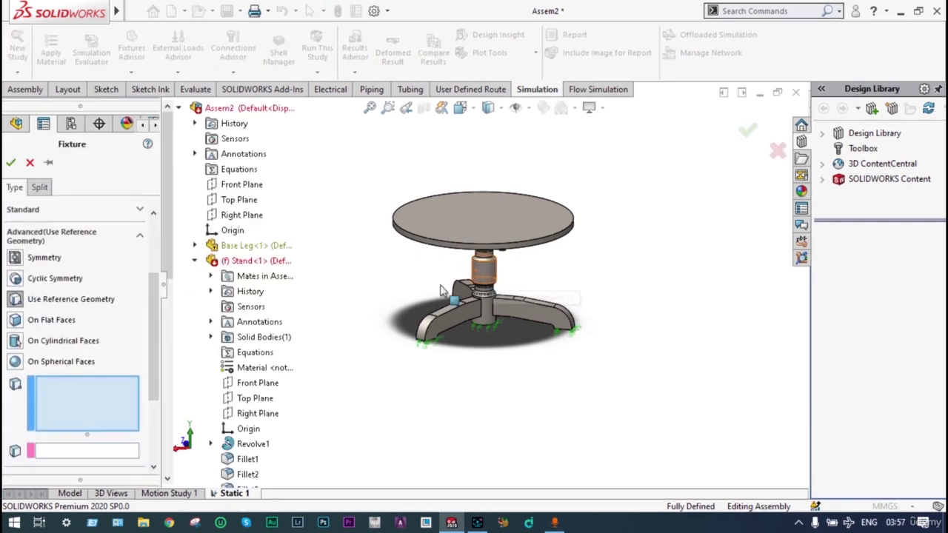
{"action": "left_click", "coordinate": [15, 341]}
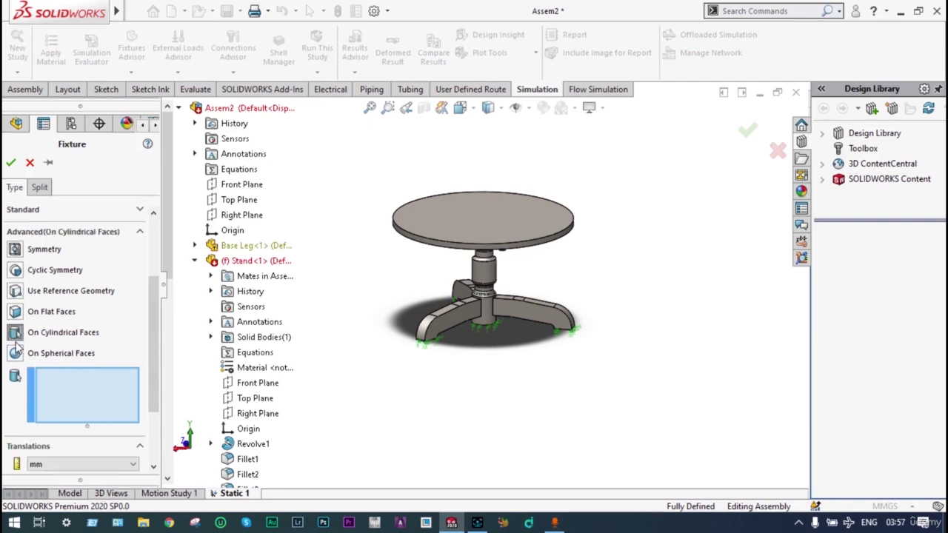
{"action": "left_click_drag", "start_coordinate": [154, 299], "coordinate": [156, 375]}
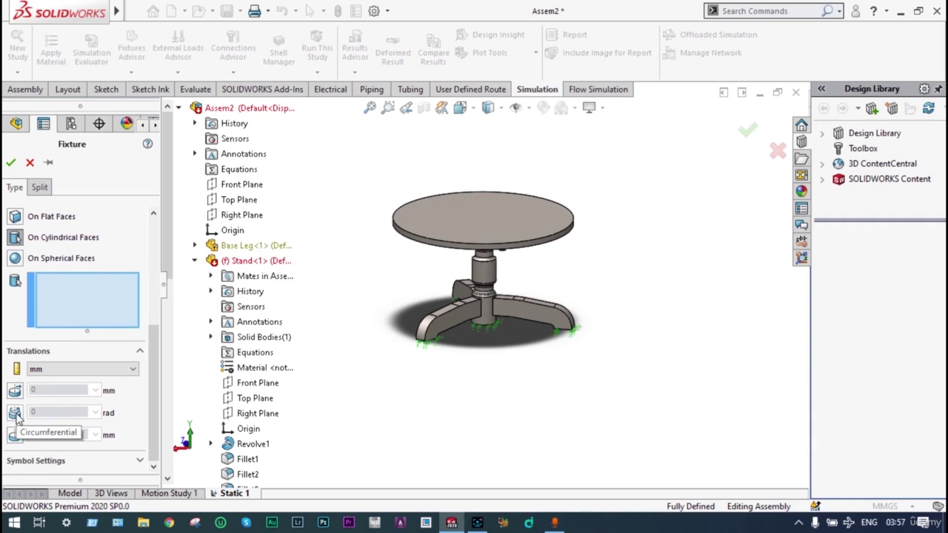
{"action": "scroll", "coordinate": [18, 419], "scroll_direction": "up", "scroll_amount": 3}
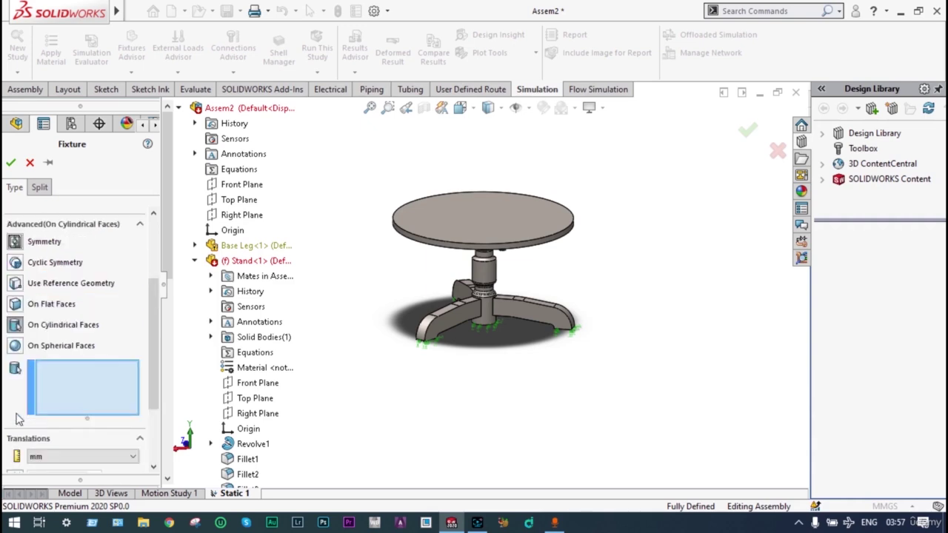
{"action": "left_click", "coordinate": [481, 276]}
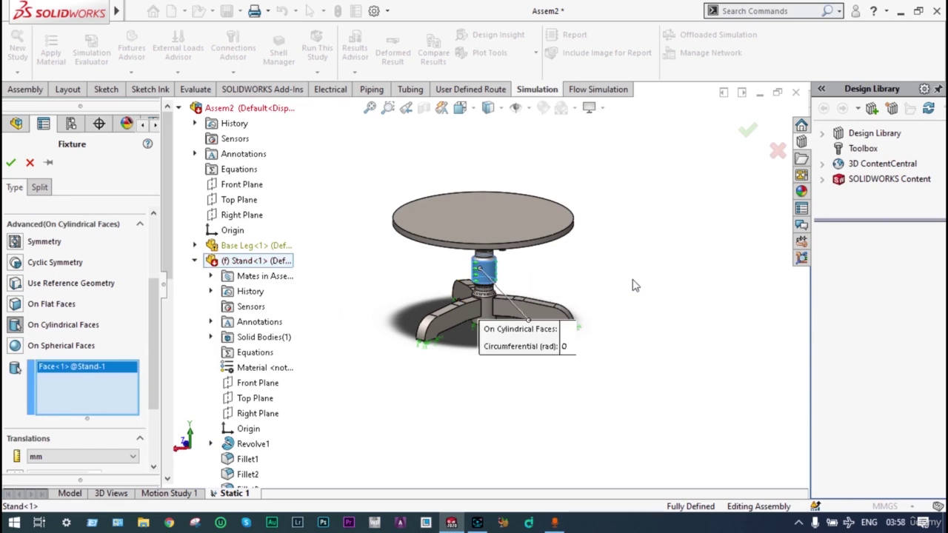
{"action": "scroll", "coordinate": [157, 426], "scroll_direction": "down", "scroll_amount": 3}
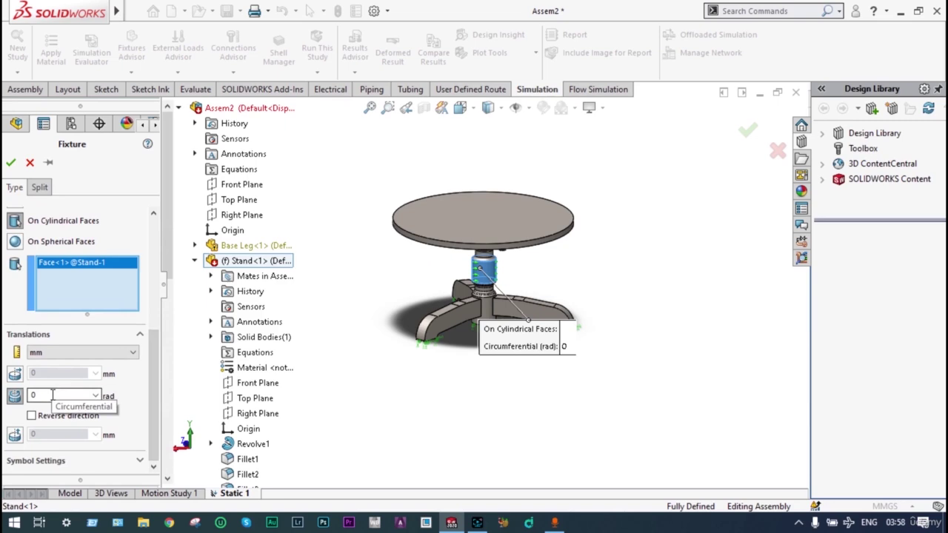
{"action": "left_click", "coordinate": [15, 373]}
{"action": "scroll", "coordinate": [16, 378], "scroll_direction": "up", "scroll_amount": 3}
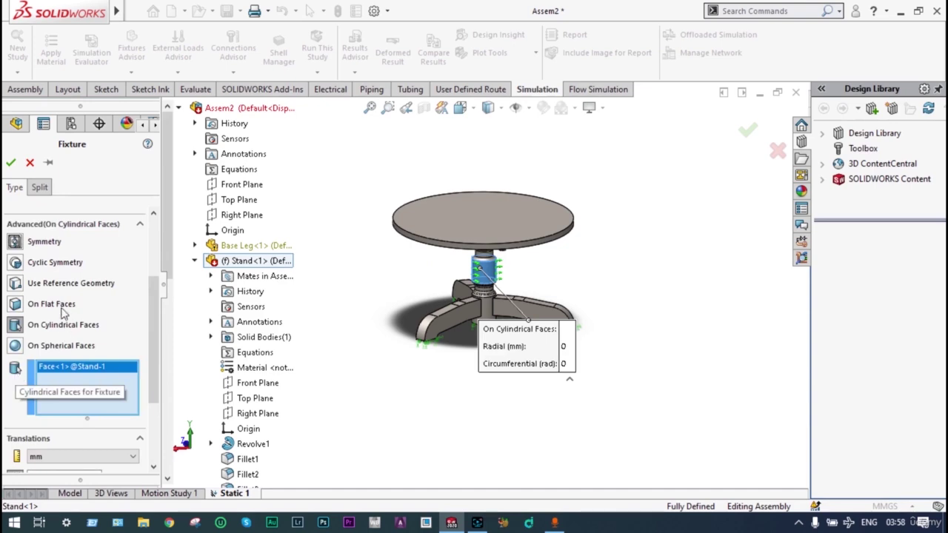
{"action": "left_click", "coordinate": [10, 163]}
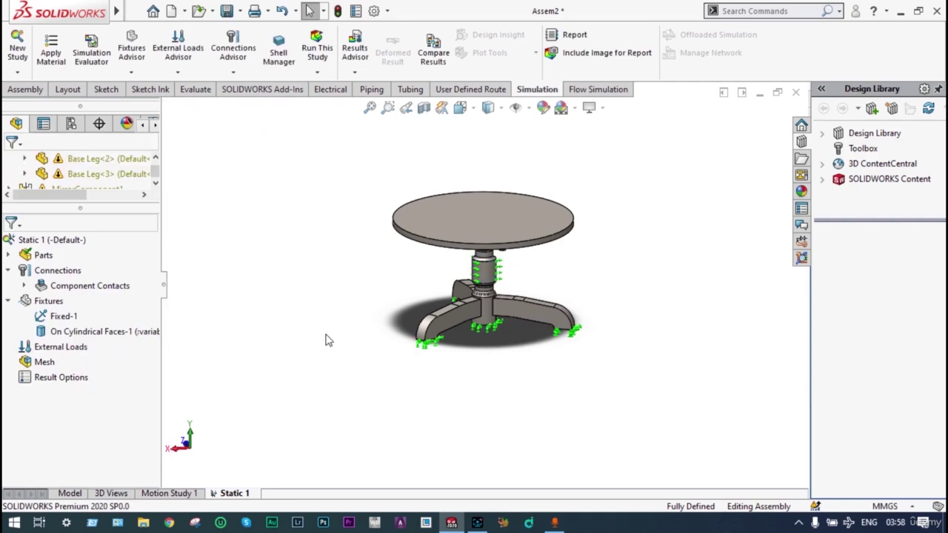
- Apply a pressure of 0.1 N/mm^2 (MPa) normal to the upper face of the top plate
{"action": "right_click", "coordinate": [68, 347]}
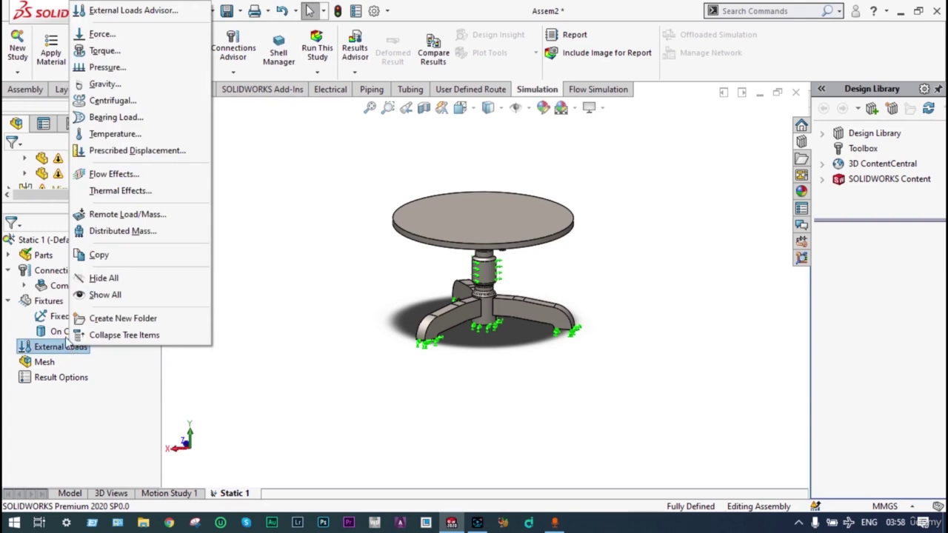
{"action": "left_click", "coordinate": [105, 67]}
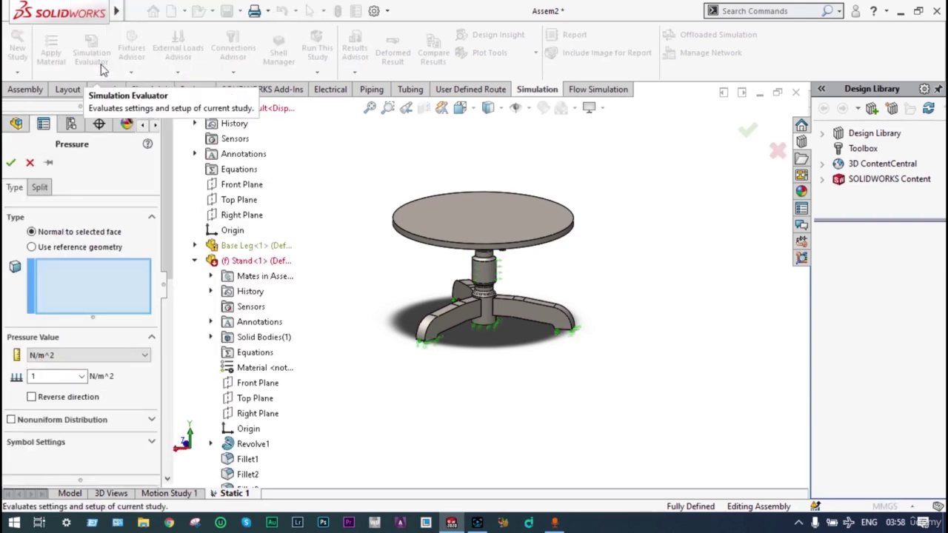
{"action": "left_click", "coordinate": [145, 357]}
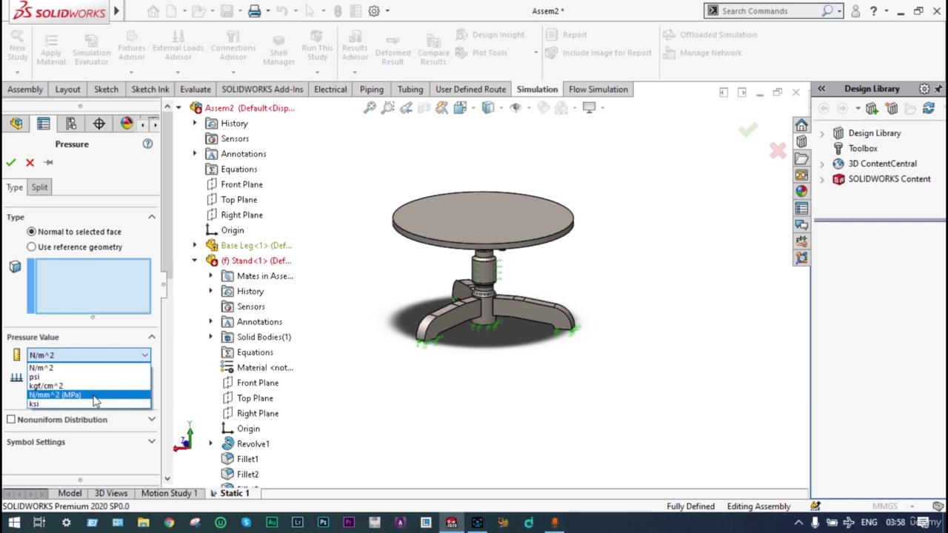
{"action": "left_click", "coordinate": [95, 395]}
{"action": "left_click", "coordinate": [59, 377]}
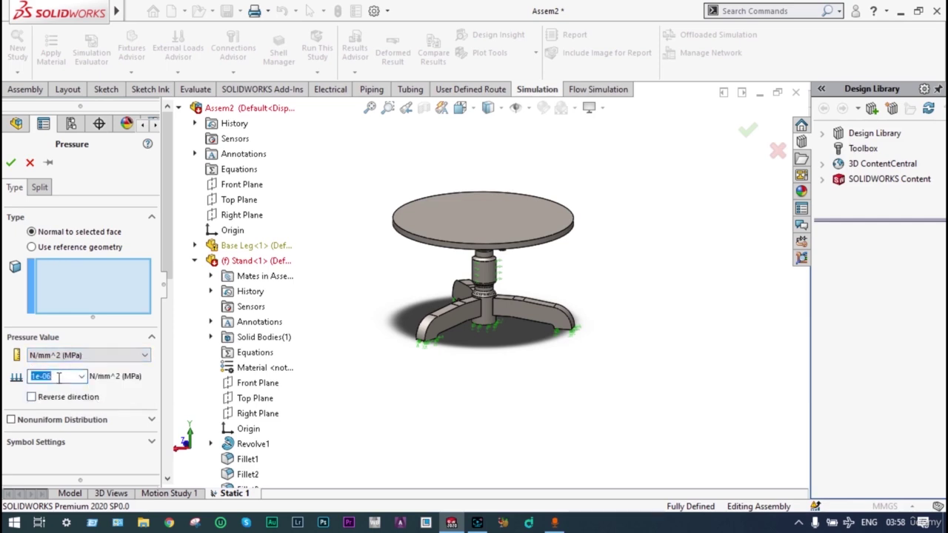
{"action": "key", "text": "BackSpace"}
{"action": "left_click", "coordinate": [459, 216]}
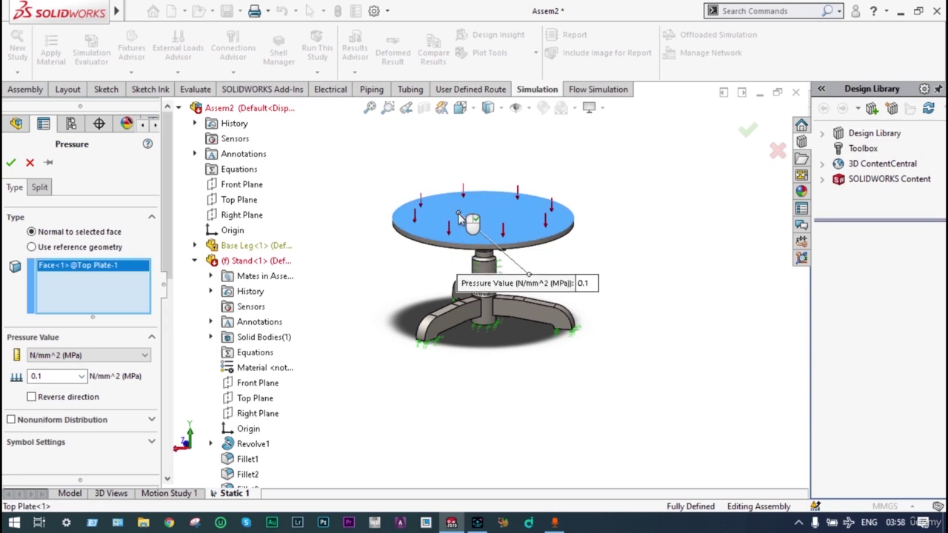
{"action": "left_click", "coordinate": [11, 163]}
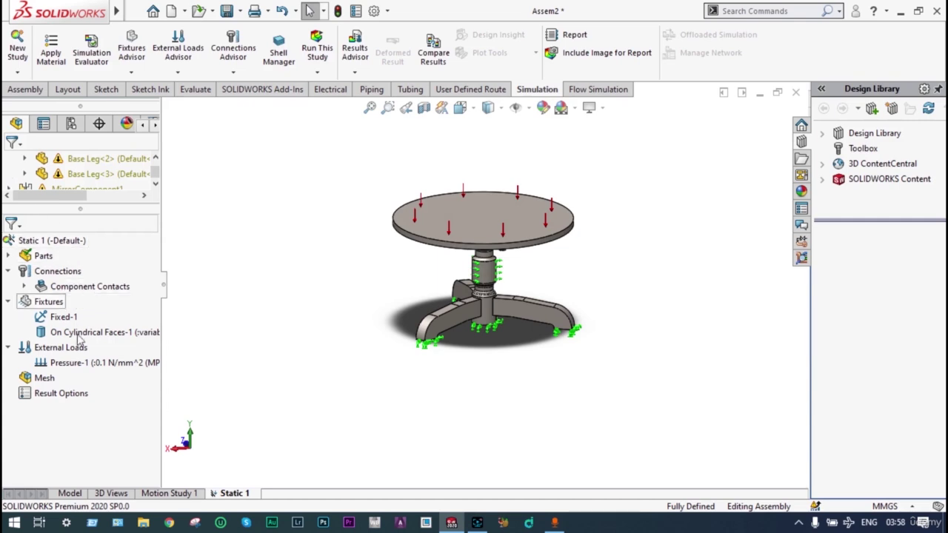
- Mesh the table assembly and run the static study
{"action": "left_click", "coordinate": [67, 363]}
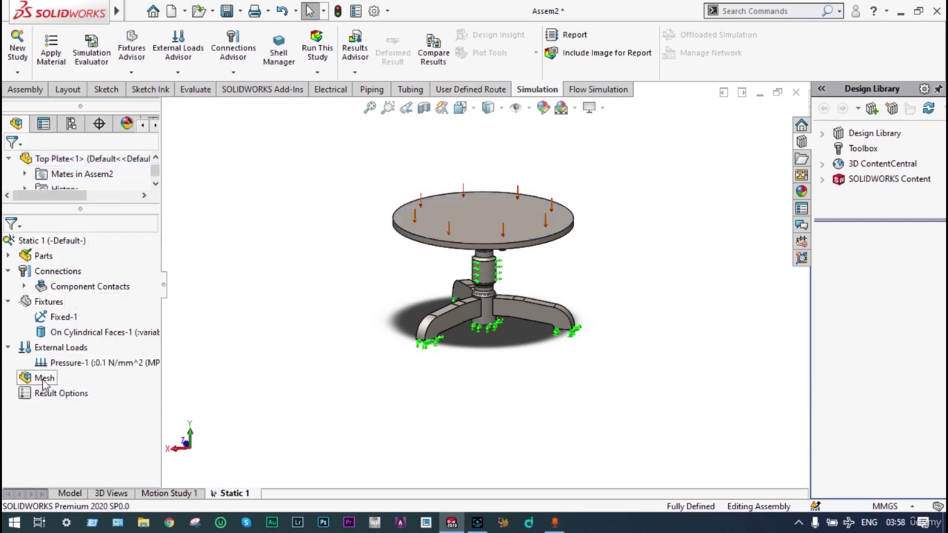
{"action": "right_click", "coordinate": [43, 378]}
{"action": "left_click", "coordinate": [111, 155]}
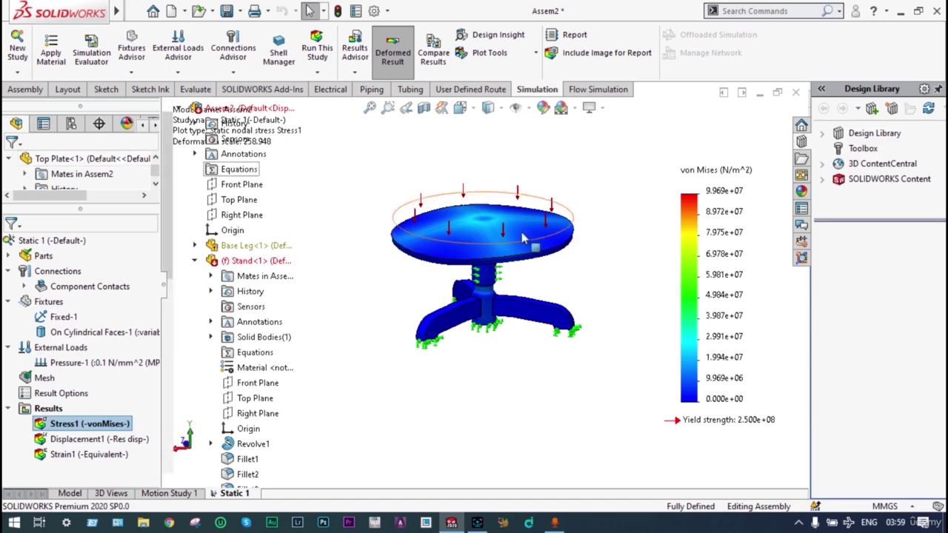
- Set the von Mises stress plot's units to N/mm^2 (MPa) and its deformed shape to true scale
{"action": "middle_click_drag", "start_coordinate": [530, 194], "coordinate": [477, 226]}
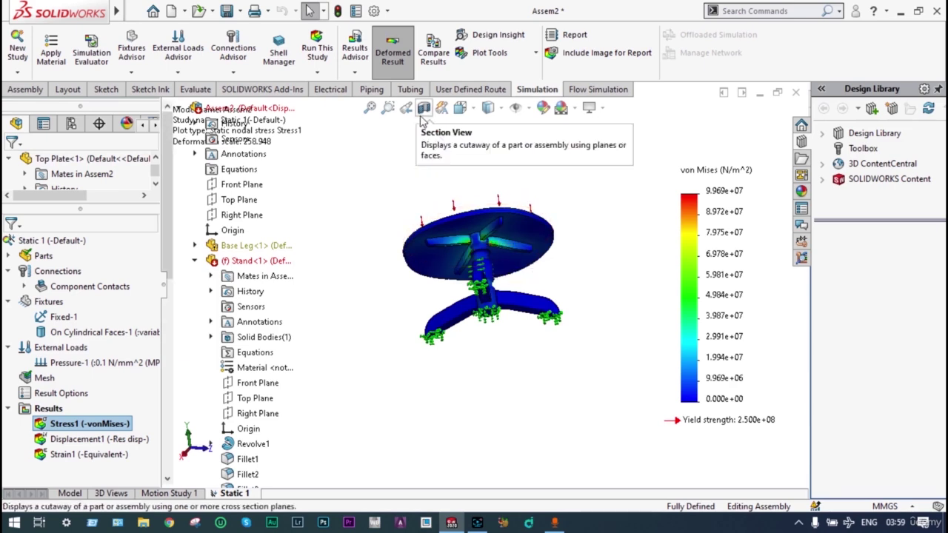
{"action": "left_click", "coordinate": [387, 107]}
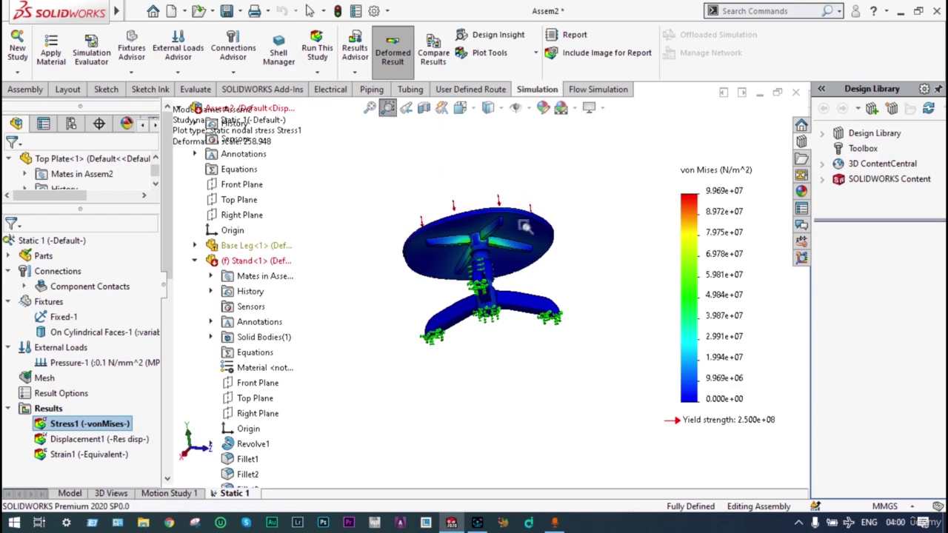
{"action": "left_click_drag", "start_coordinate": [524, 227], "coordinate": [425, 287]}
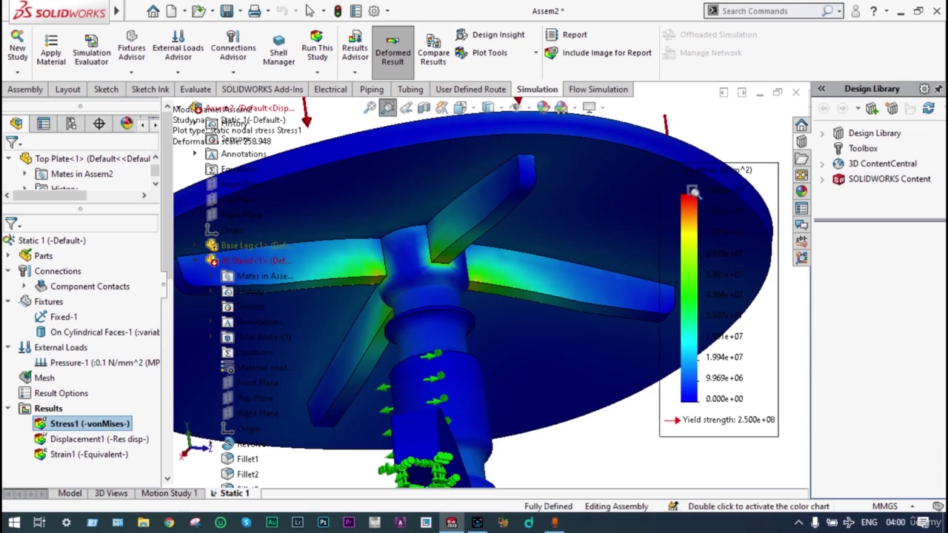
{"action": "right_click", "coordinate": [705, 124]}
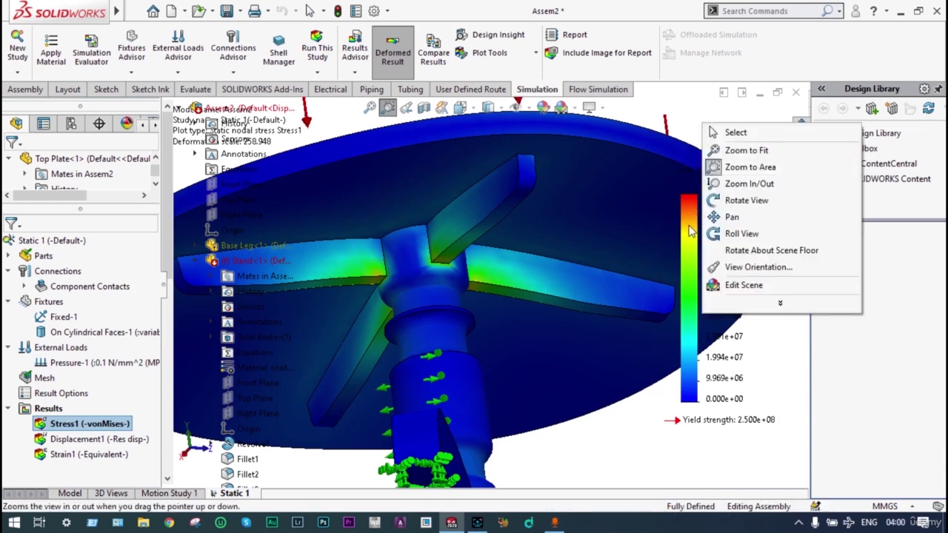
{"action": "right_click", "coordinate": [688, 230]}
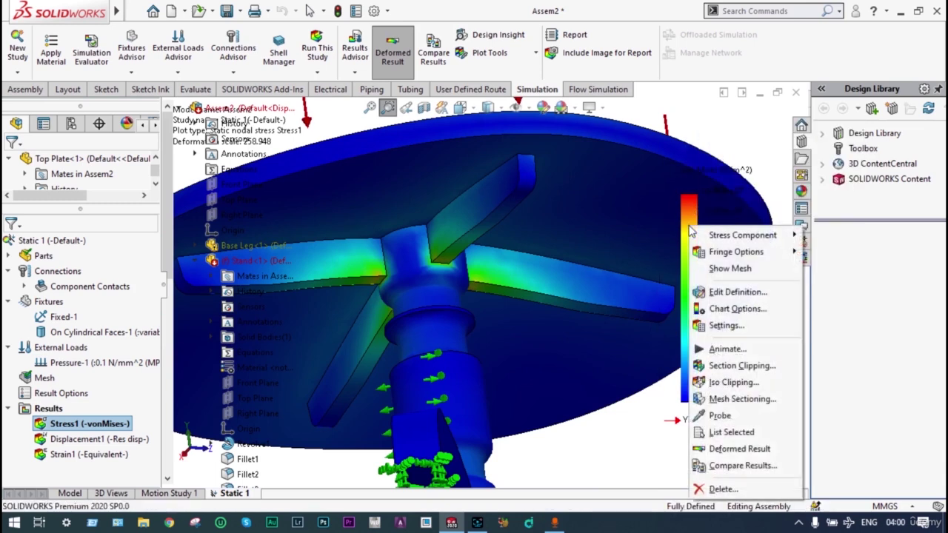
{"action": "left_click", "coordinate": [709, 293]}
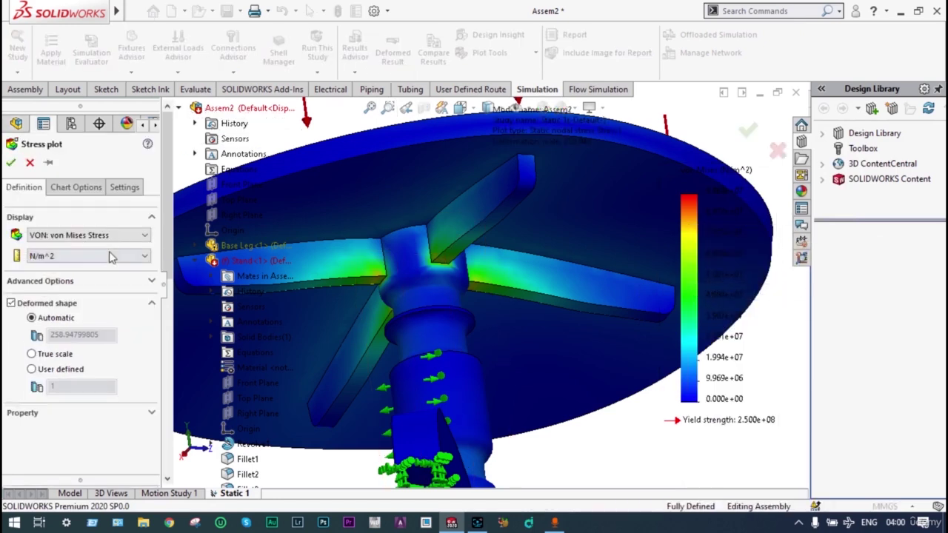
{"action": "left_click", "coordinate": [144, 257]}
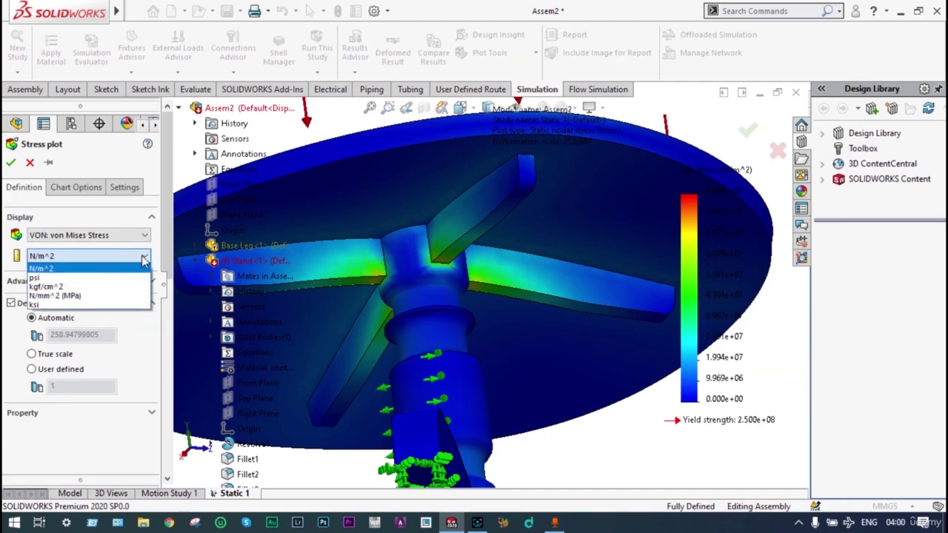
{"action": "left_click", "coordinate": [100, 296]}
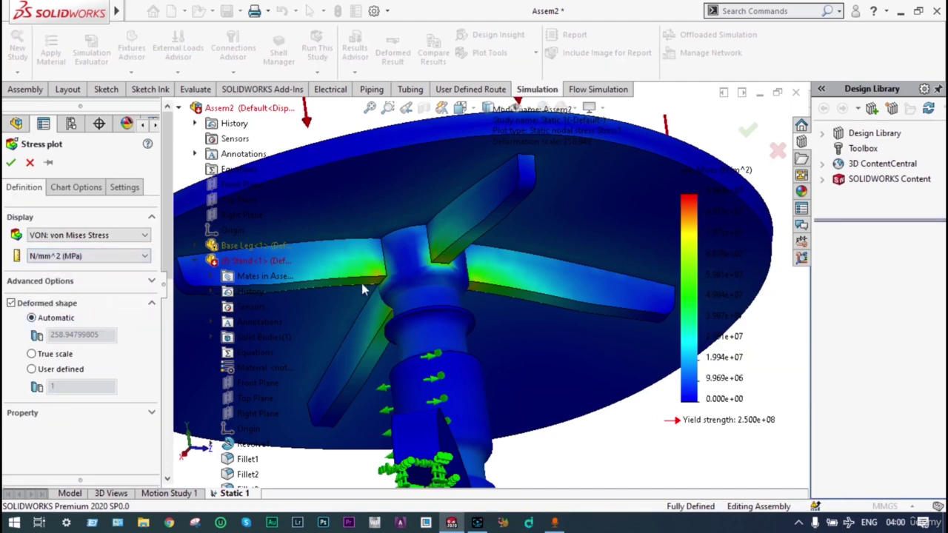
{"action": "middle_click_drag", "start_coordinate": [521, 313], "coordinate": [542, 374]}
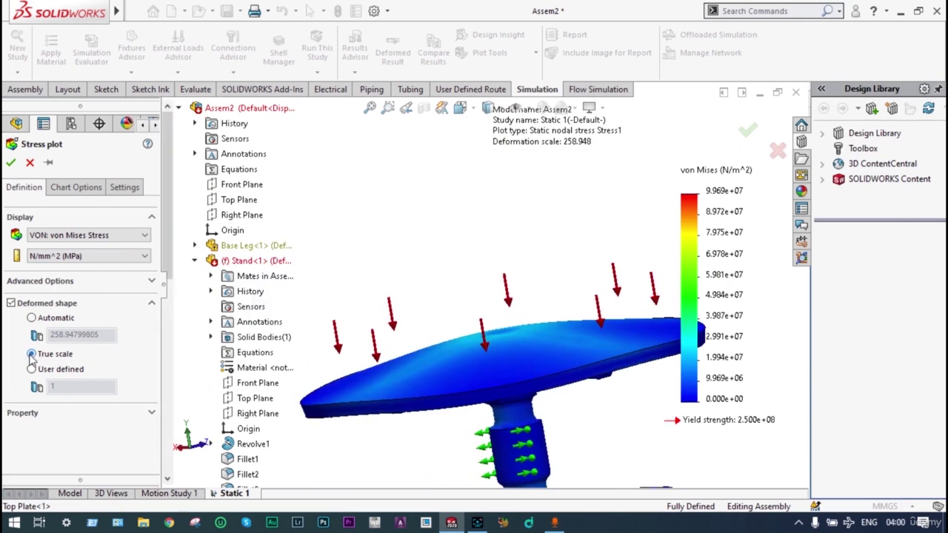
{"action": "left_click", "coordinate": [10, 162]}
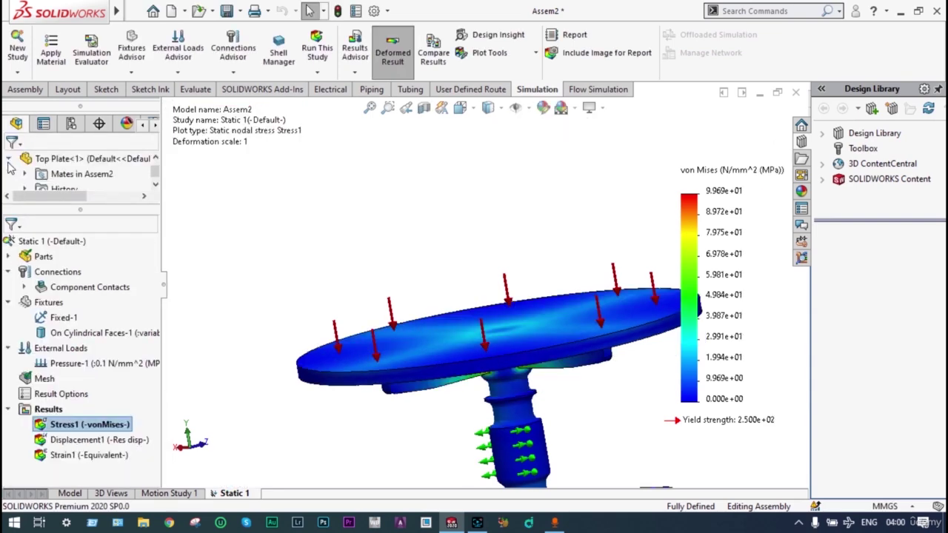
- Probe the stress at two points on the top support arms near the stand and one on the top plate's upper face
{"action": "middle_click_drag", "start_coordinate": [463, 282], "coordinate": [562, 296]}
{"action": "scroll", "coordinate": [530, 392], "scroll_direction": "up", "scroll_amount": 2}
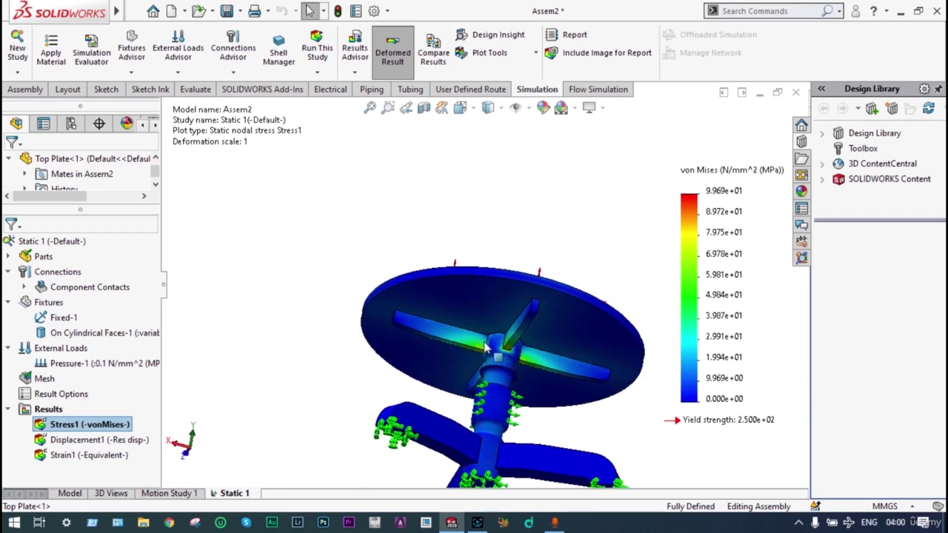
{"action": "right_click", "coordinate": [714, 242]}
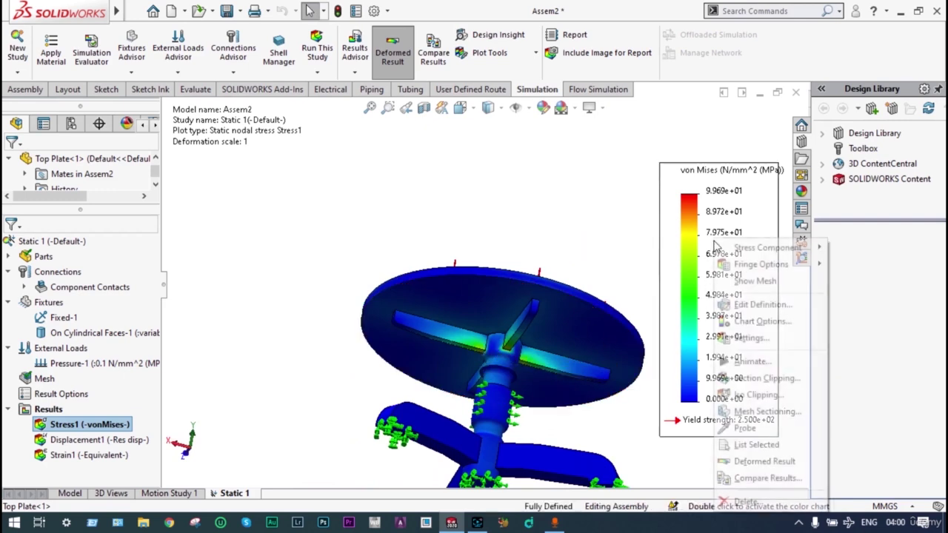
{"action": "left_click", "coordinate": [745, 429]}
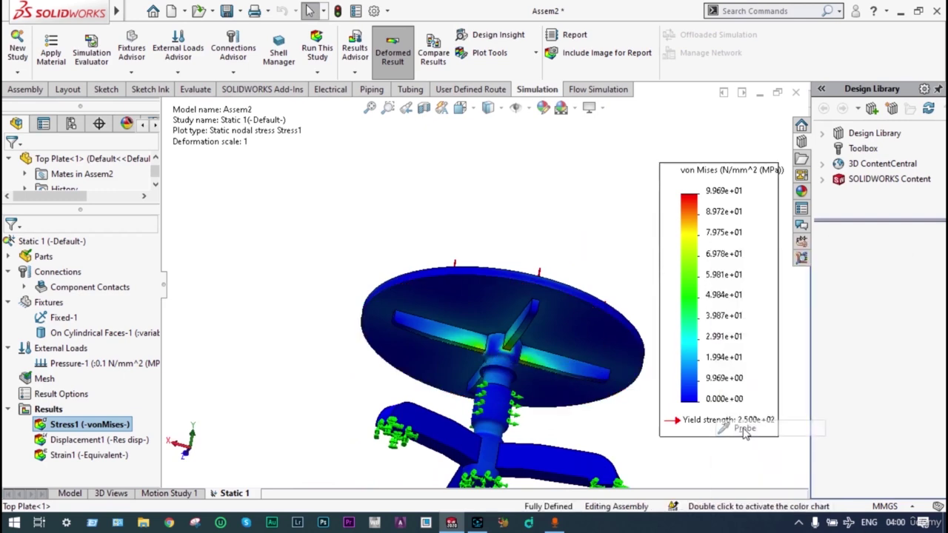
{"action": "left_click", "coordinate": [531, 363]}
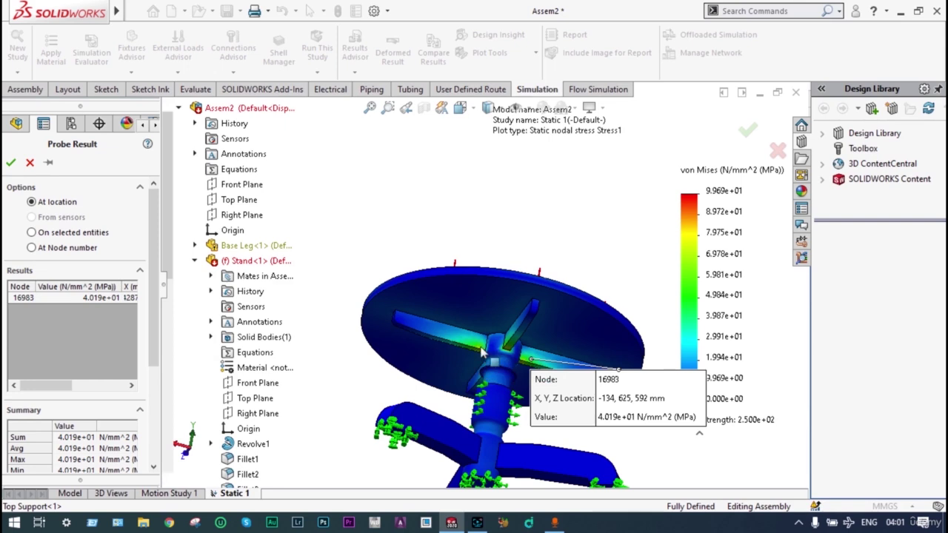
{"action": "left_click", "coordinate": [482, 354]}
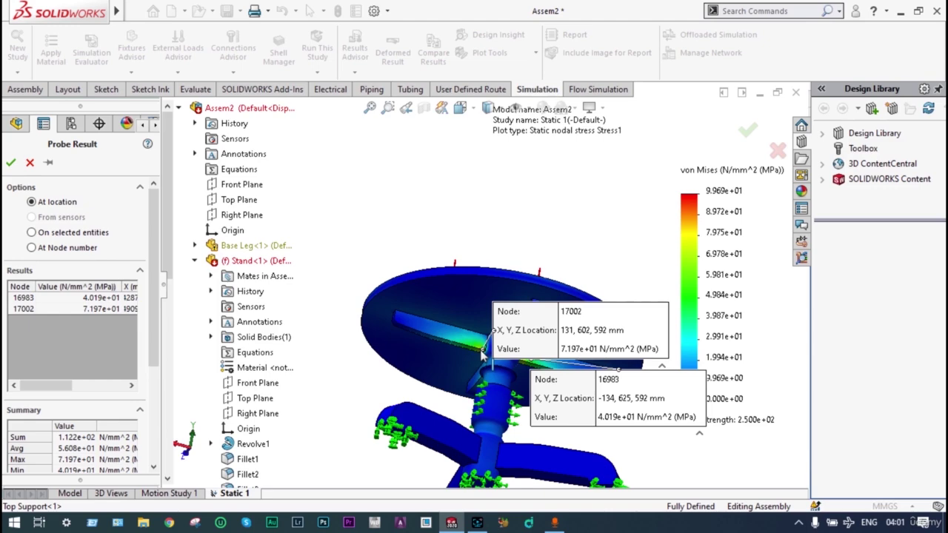
{"action": "middle_click_drag", "start_coordinate": [444, 404], "coordinate": [464, 397]}
{"action": "left_click", "coordinate": [412, 361]}
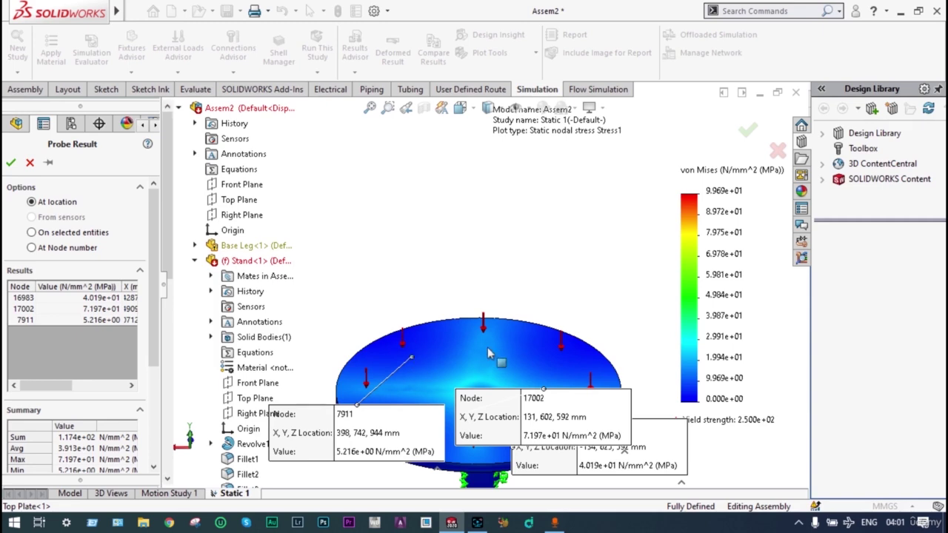
{"action": "left_click", "coordinate": [747, 130]}
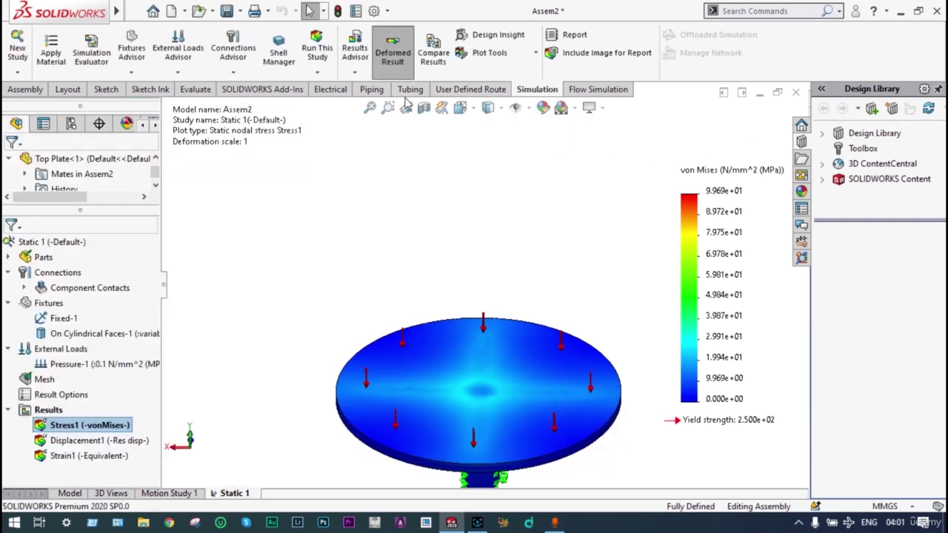
- Create a Factor of Safety plot for all bodies using the Automatic failure criterion
{"action": "left_click", "coordinate": [356, 74]}
{"action": "mouse_move", "coordinate": [375, 125]}
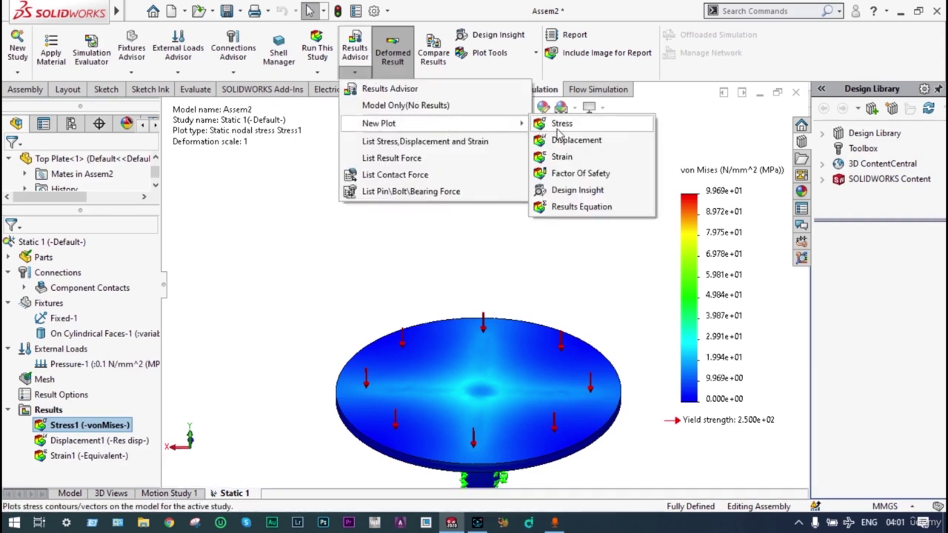
{"action": "left_click", "coordinate": [564, 175]}
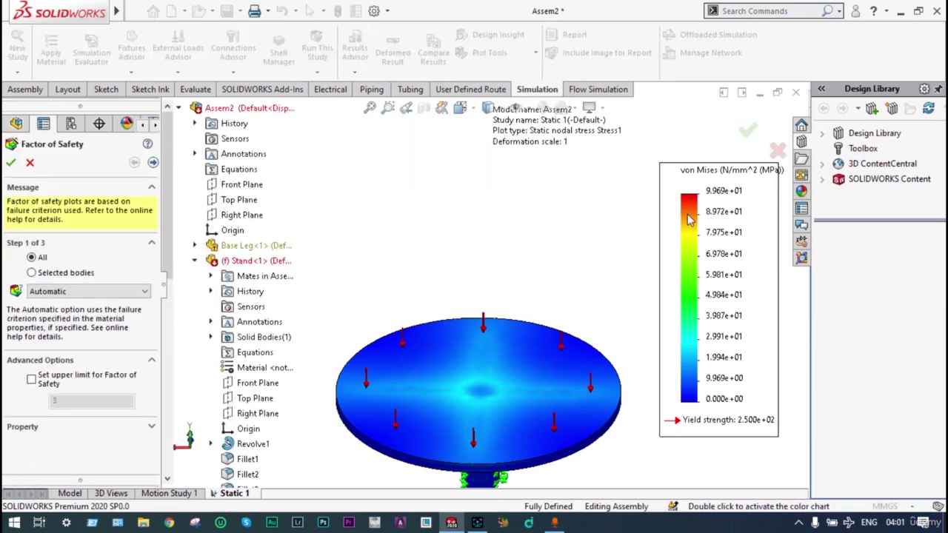
{"action": "left_click", "coordinate": [10, 164]}
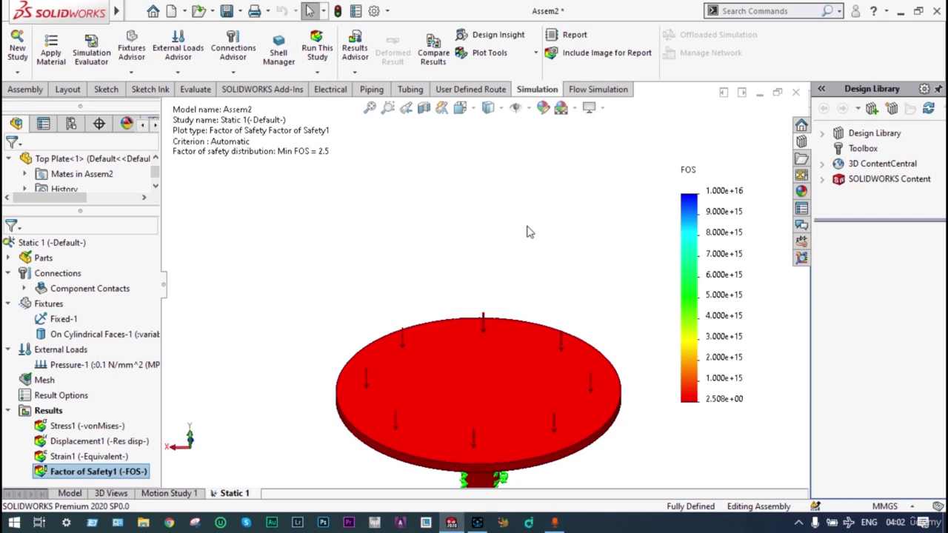
- Examine the factor of safety distribution over the top plate, stand and base legs from several angles
{"action": "middle_click_drag", "start_coordinate": [600, 306], "coordinate": [578, 244]}
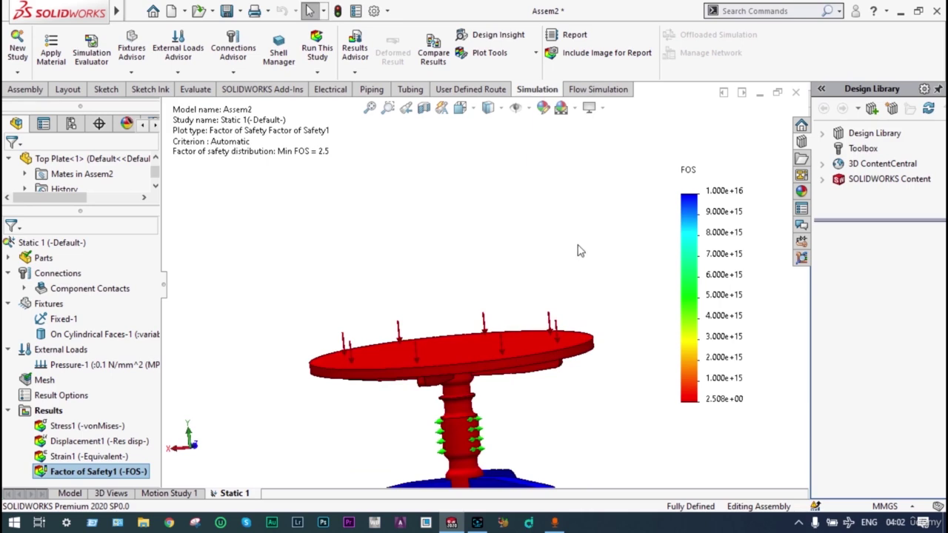
{"action": "middle_click_drag", "start_coordinate": [596, 287], "coordinate": [631, 357]}
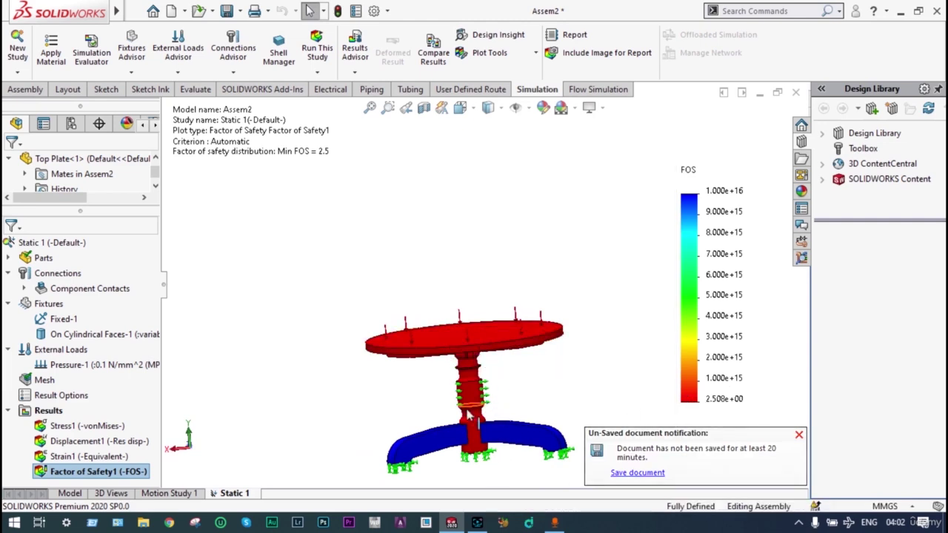
{"action": "middle_click_drag", "start_coordinate": [577, 387], "coordinate": [588, 403]}
{"action": "left_click", "coordinate": [799, 436]}
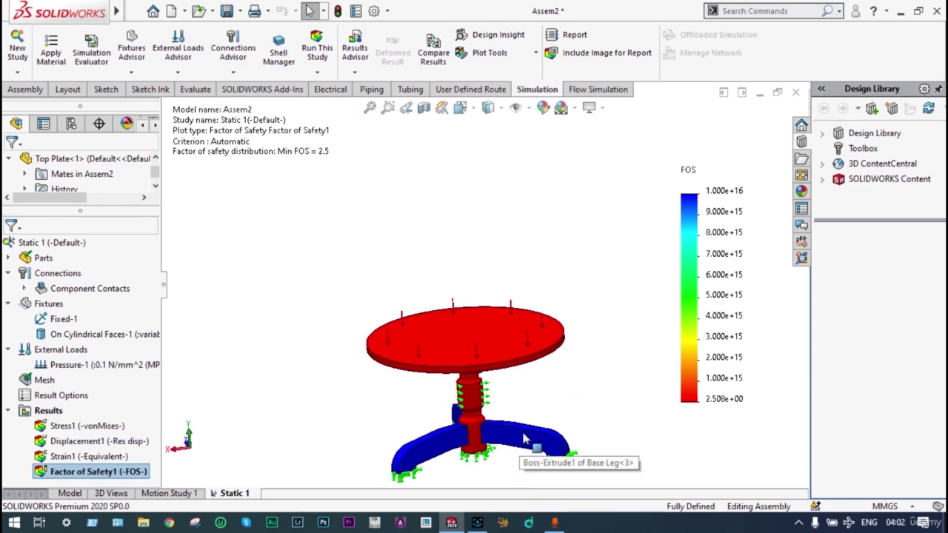
{"action": "middle_click_drag", "start_coordinate": [546, 392], "coordinate": [491, 437]}
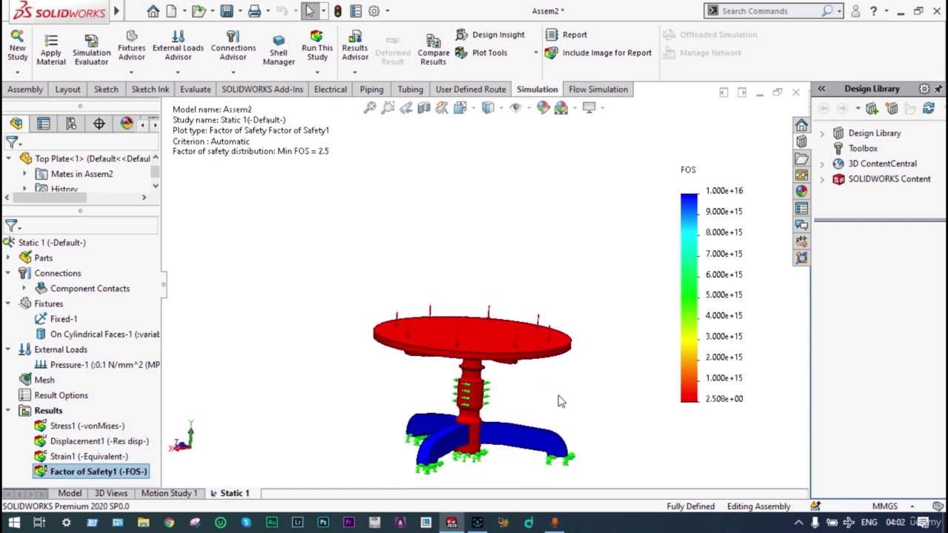
{"action": "mouse_move", "coordinate": [560, 398]}
{"action": "middle_mouse_down"}
{"action": "mouse_move", "coordinate": [525, 423]}
{"action": "mouse_move", "coordinate": [520, 444]}
{"action": "mouse_move", "coordinate": [592, 365]}
{"action": "mouse_move", "coordinate": [548, 407]}
{"action": "middle_mouse_up"}
{"action": "scroll", "coordinate": [482, 474], "scroll_direction": "down", "scroll_amount": 3}
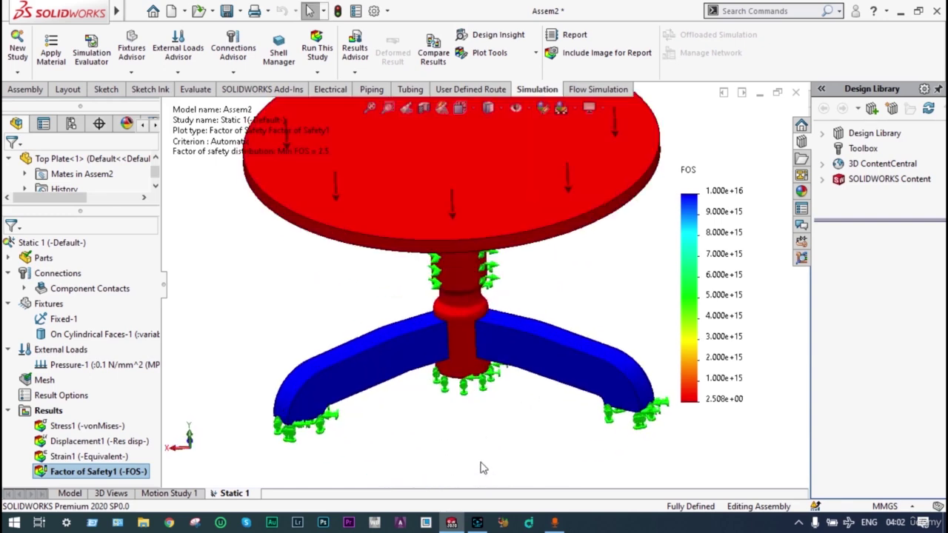
{"action": "scroll", "coordinate": [566, 355], "scroll_direction": "up", "scroll_amount": 1}
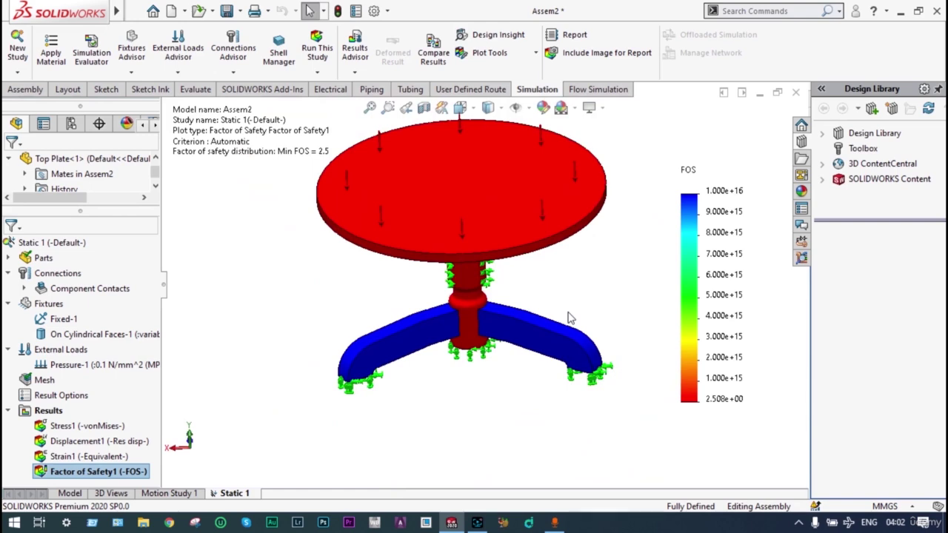